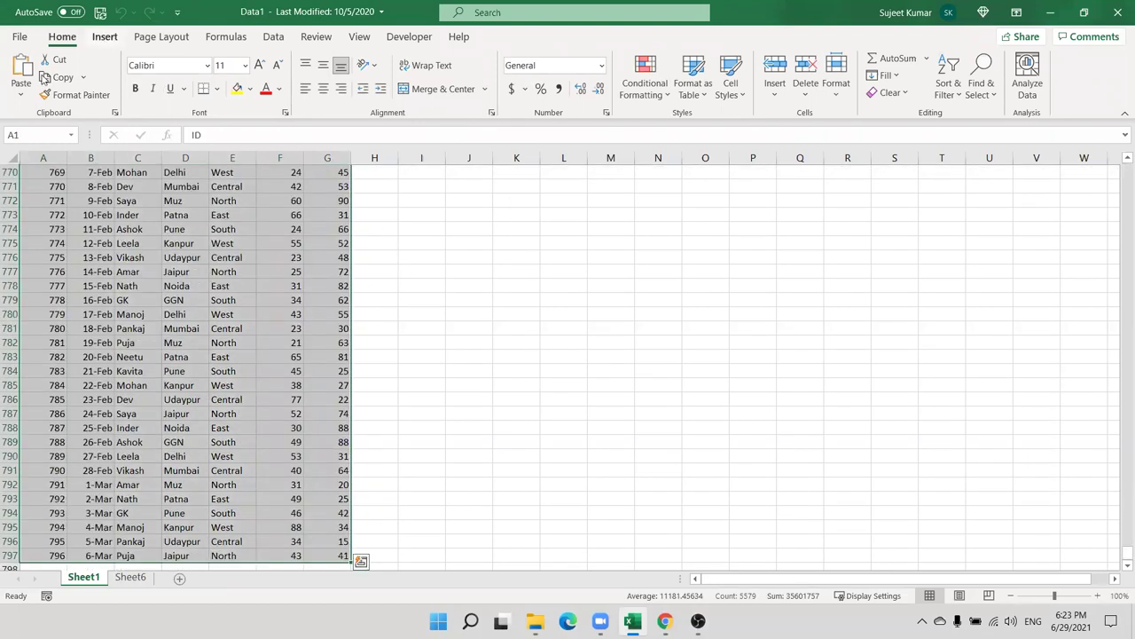
Step: Create a pivot table on a new sheet with Name in Rows and Sum of Qty in Values
left_click(35, 71)
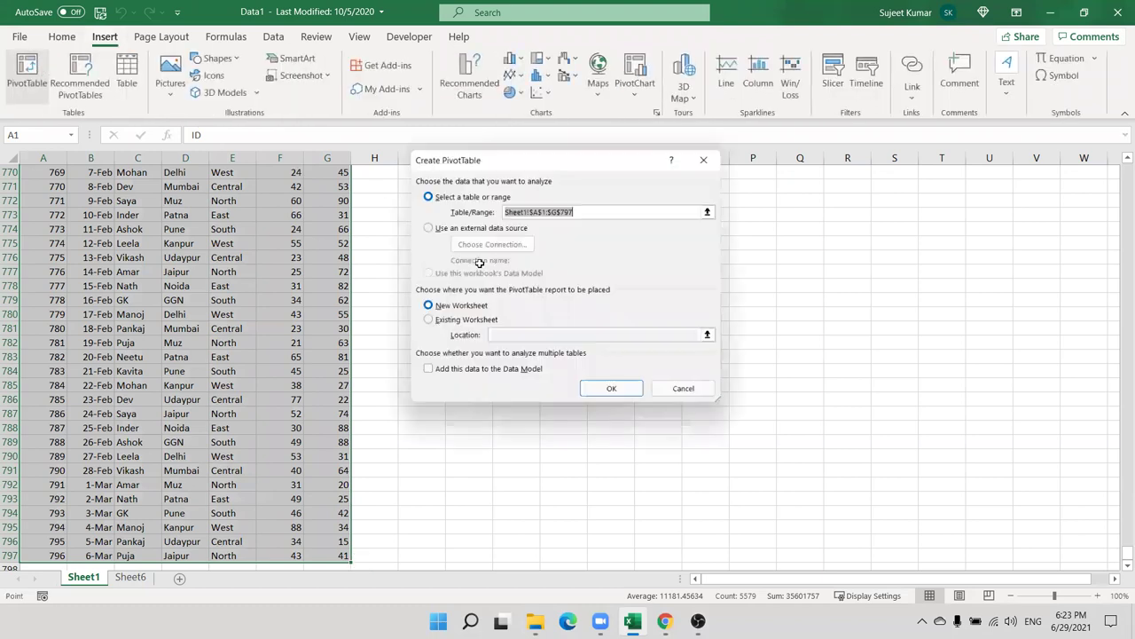
left_click(640, 394)
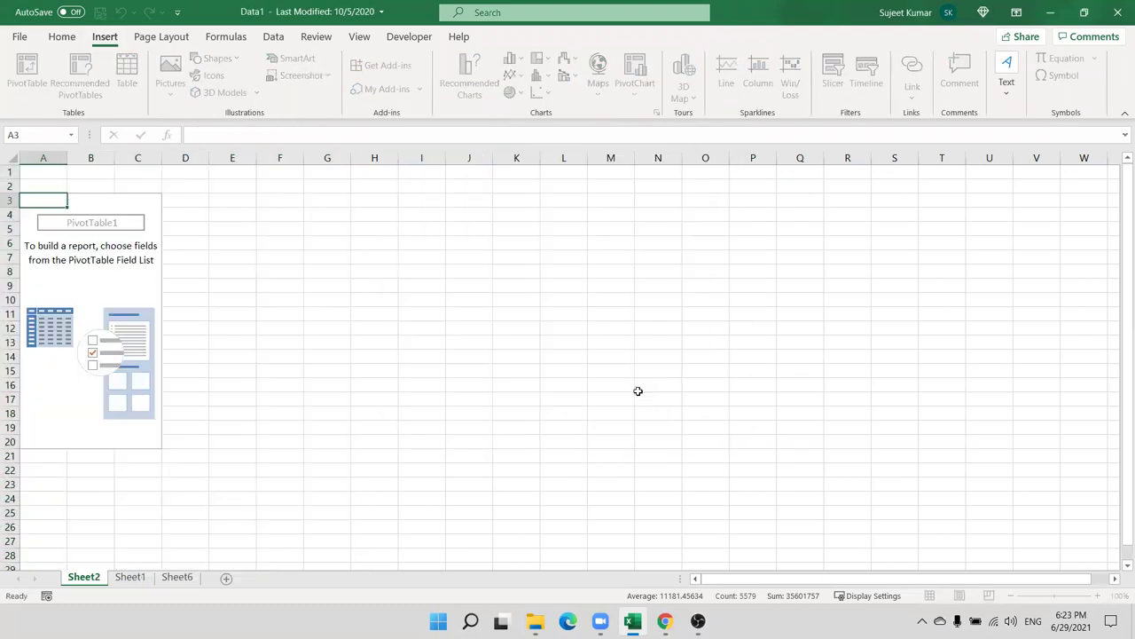
left_click_drag(933, 277, 936, 525)
left_click_drag(916, 324, 1043, 526)
Step: Change the MRP in Sheet1 cell G10 to 65 and refresh the Sheet2 pivot table
left_click(139, 578)
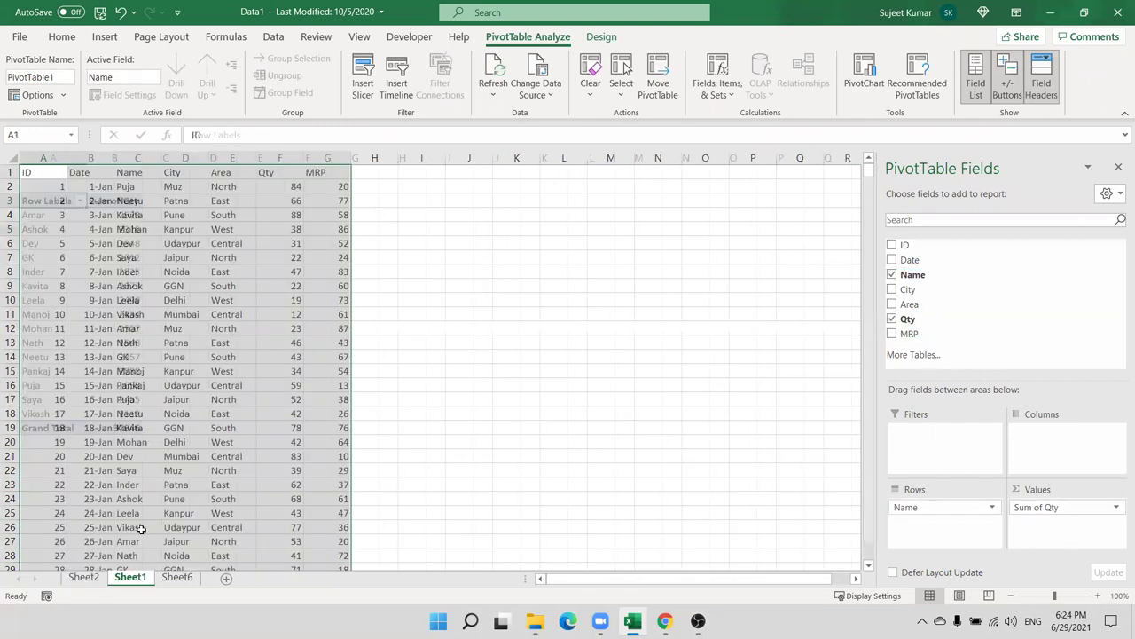
left_click(305, 300)
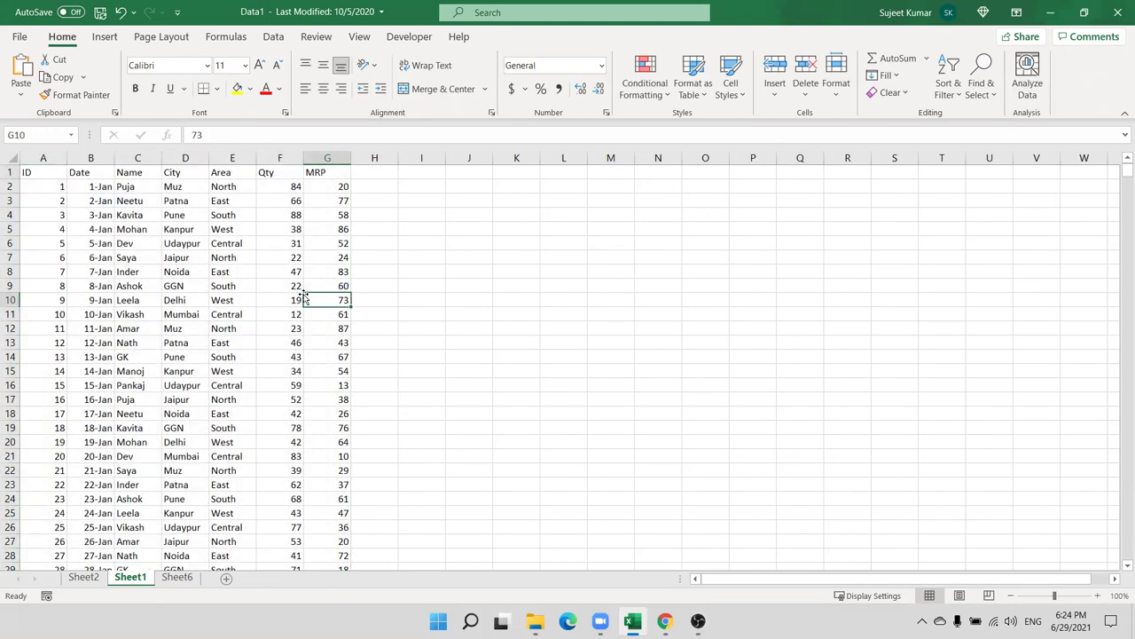
type("65")
left_click(306, 328)
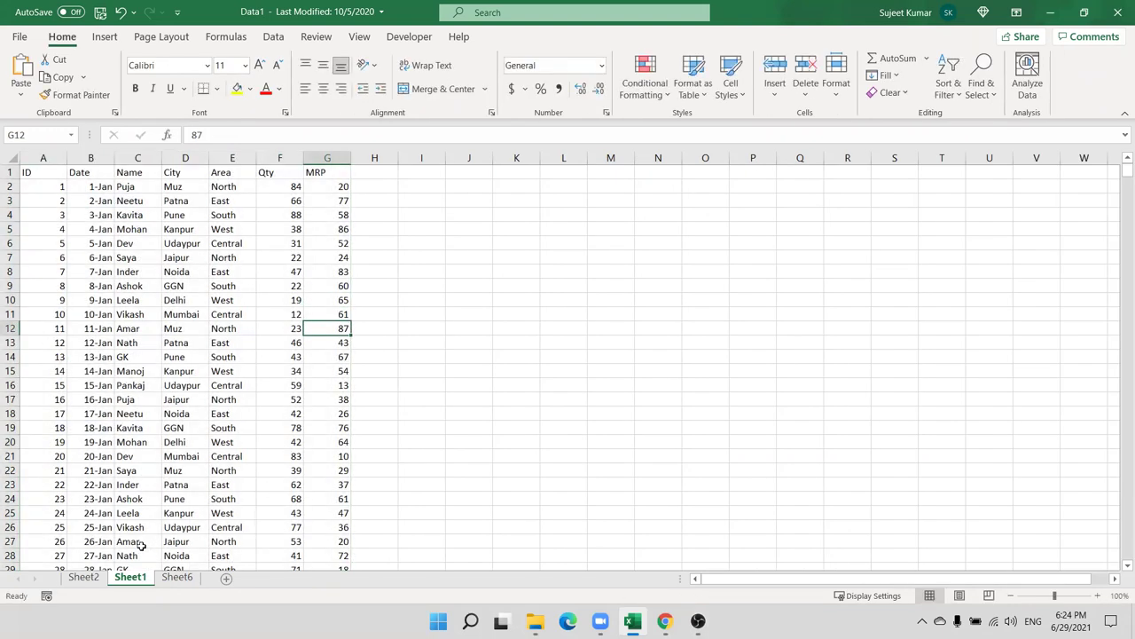
left_click(84, 578)
right_click(89, 343)
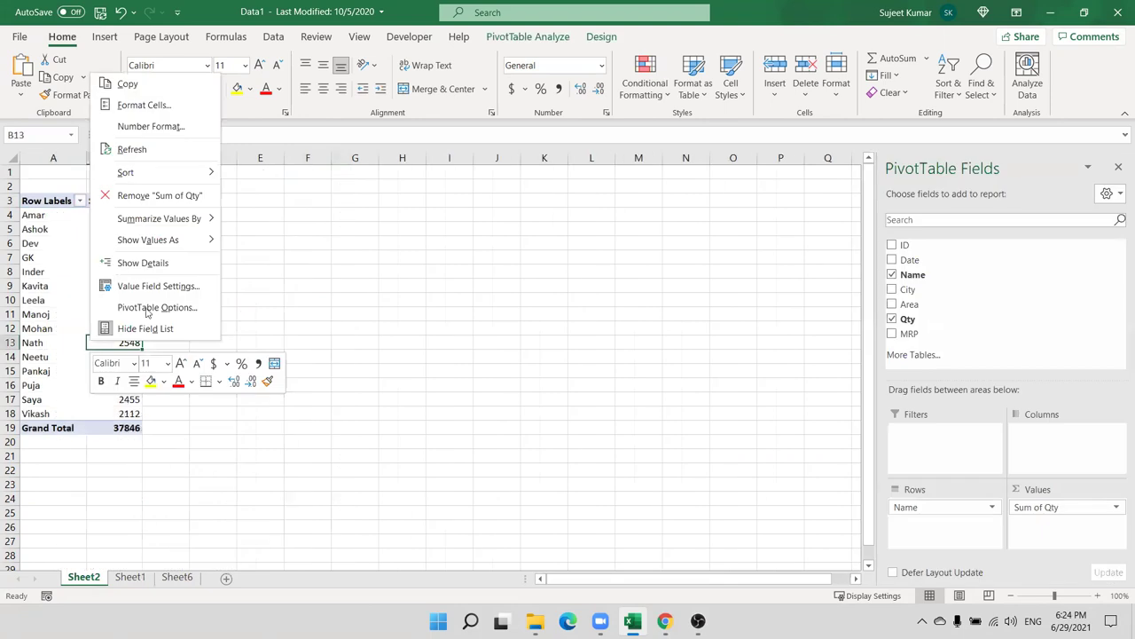
mouse_move(182, 172)
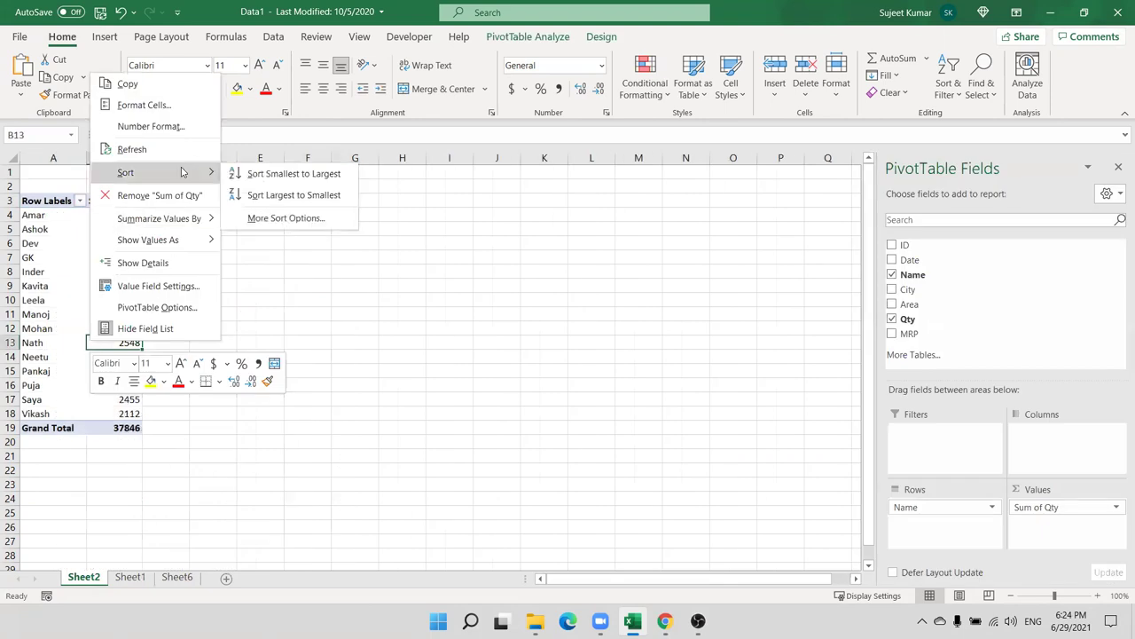
left_click(160, 149)
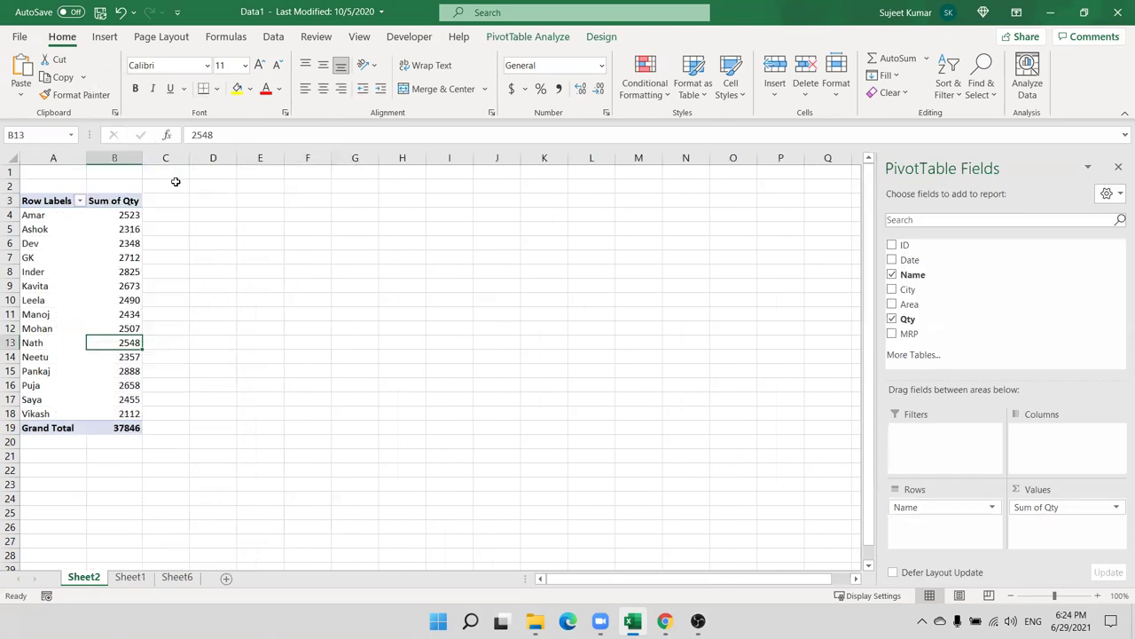
Step: In the first empty row below the Sheet1 data, enter ID 797 and today's date
left_click(130, 577)
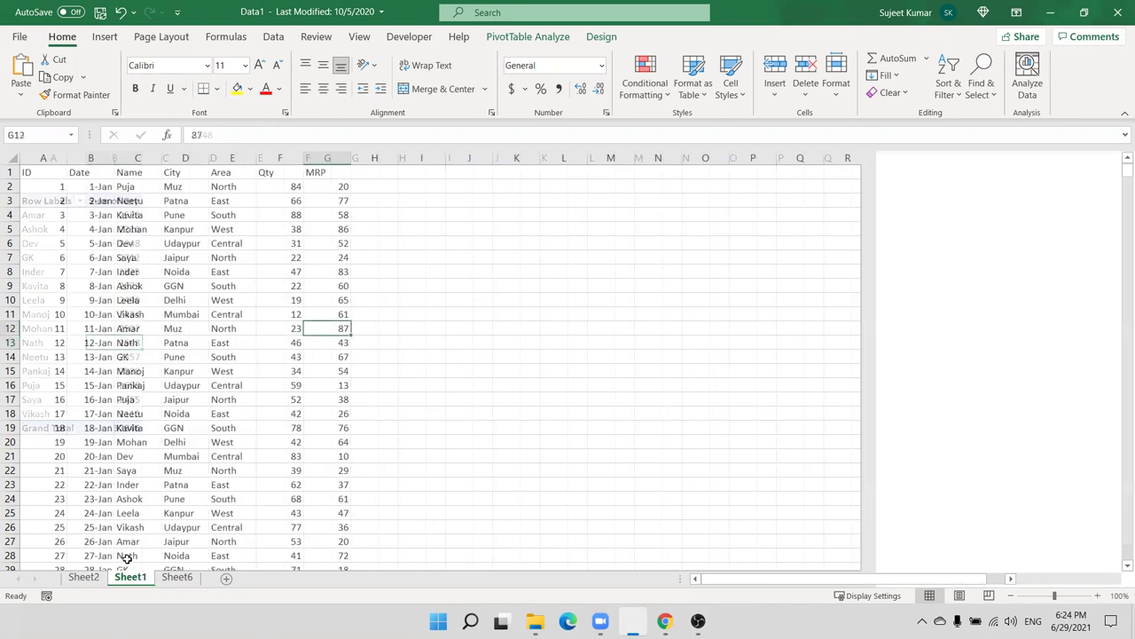
left_click(70, 464)
key("ctrl+Down")
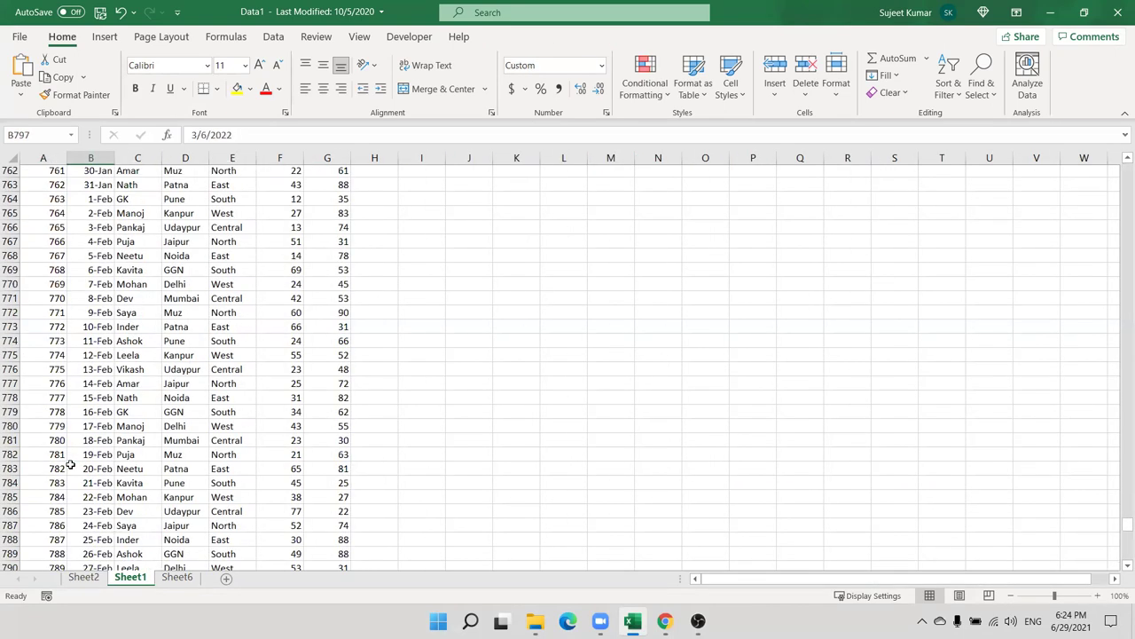
key("Down")
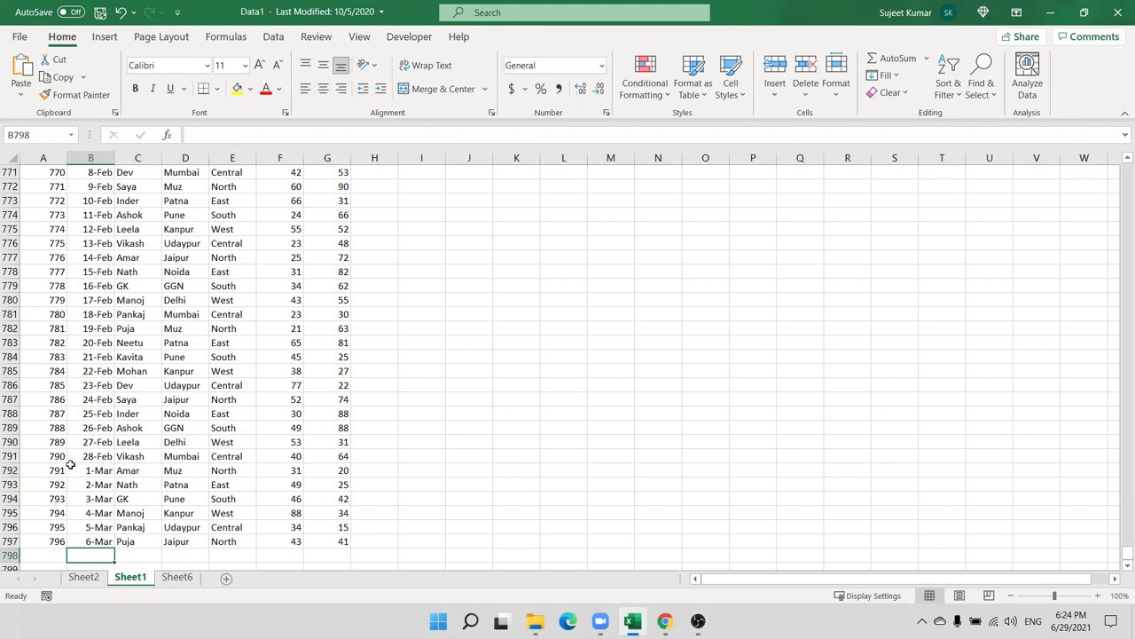
key("Left")
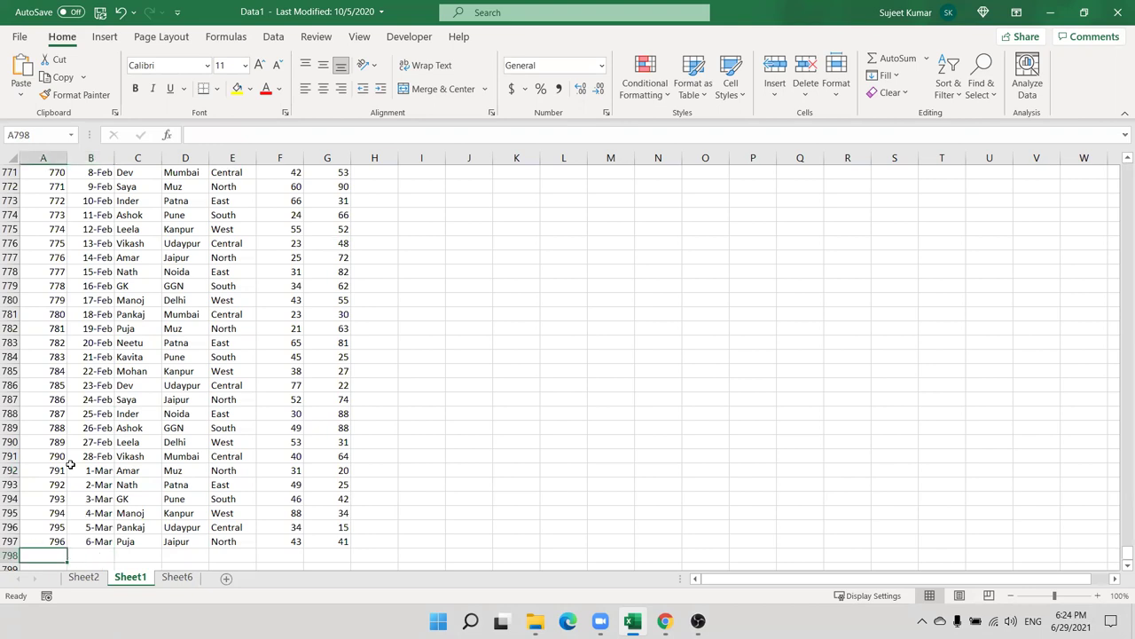
type("79")
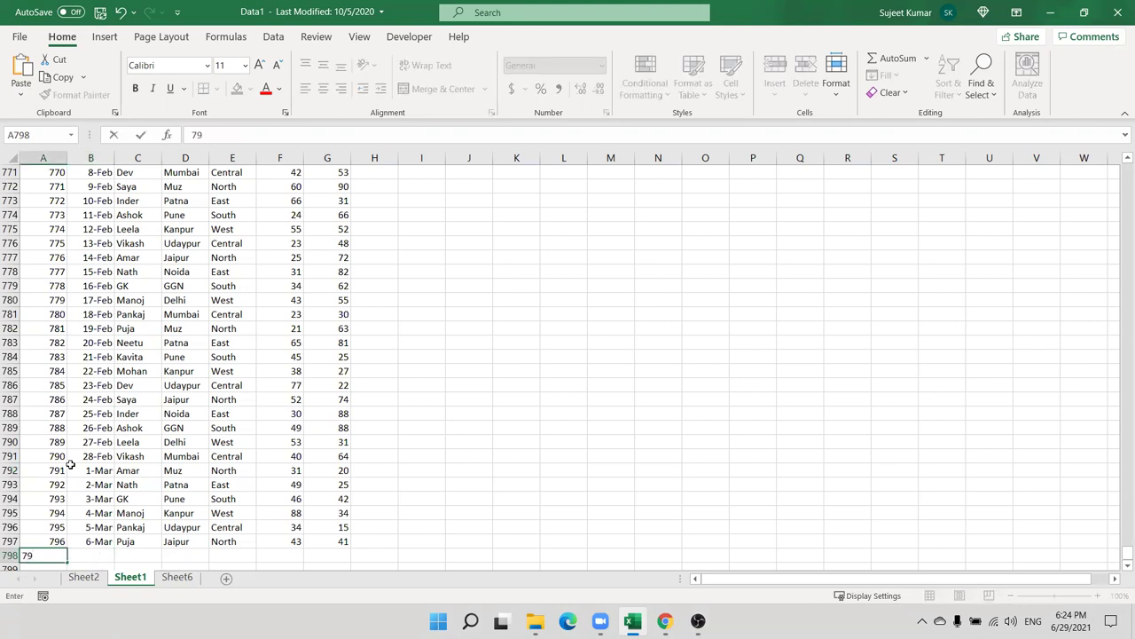
type("7")
key("Tab")
key("ctrl+semicolon")
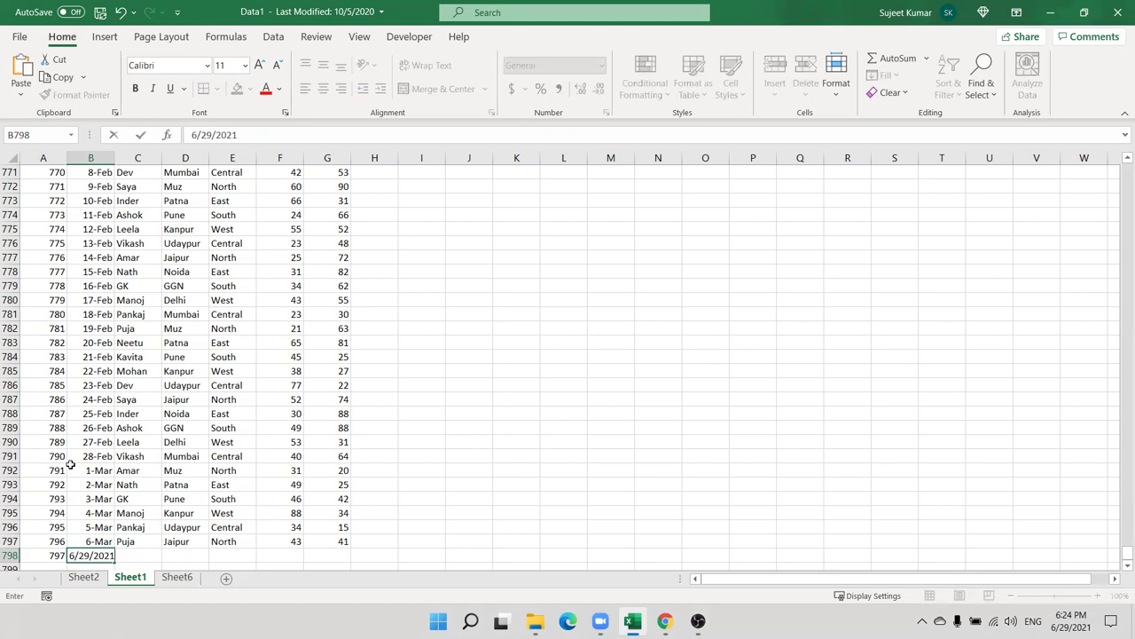
key("Tab")
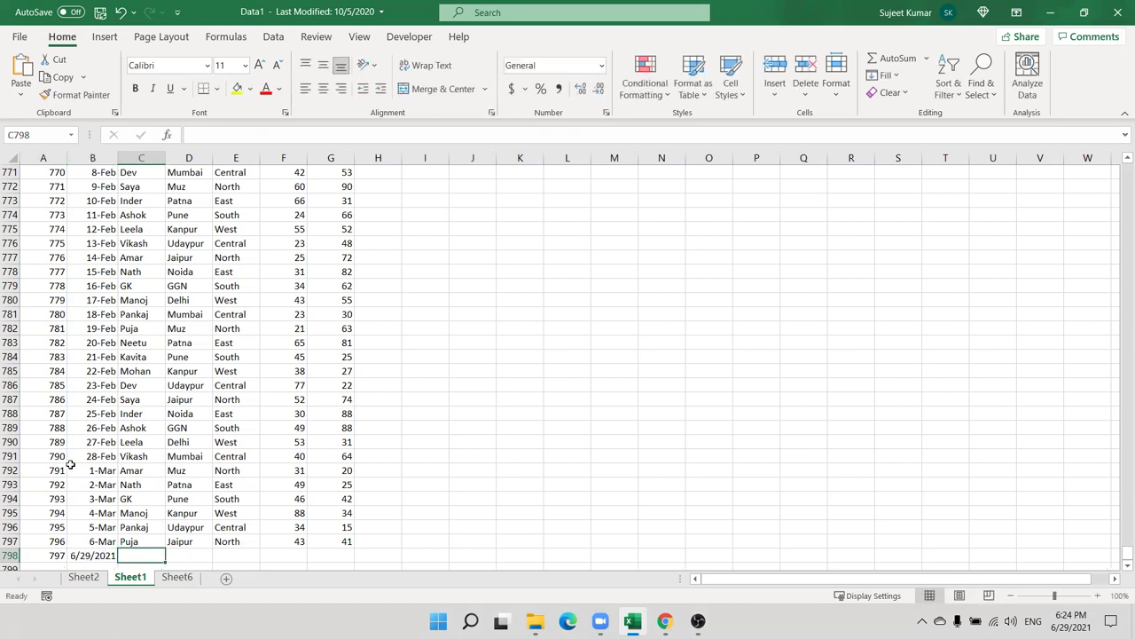
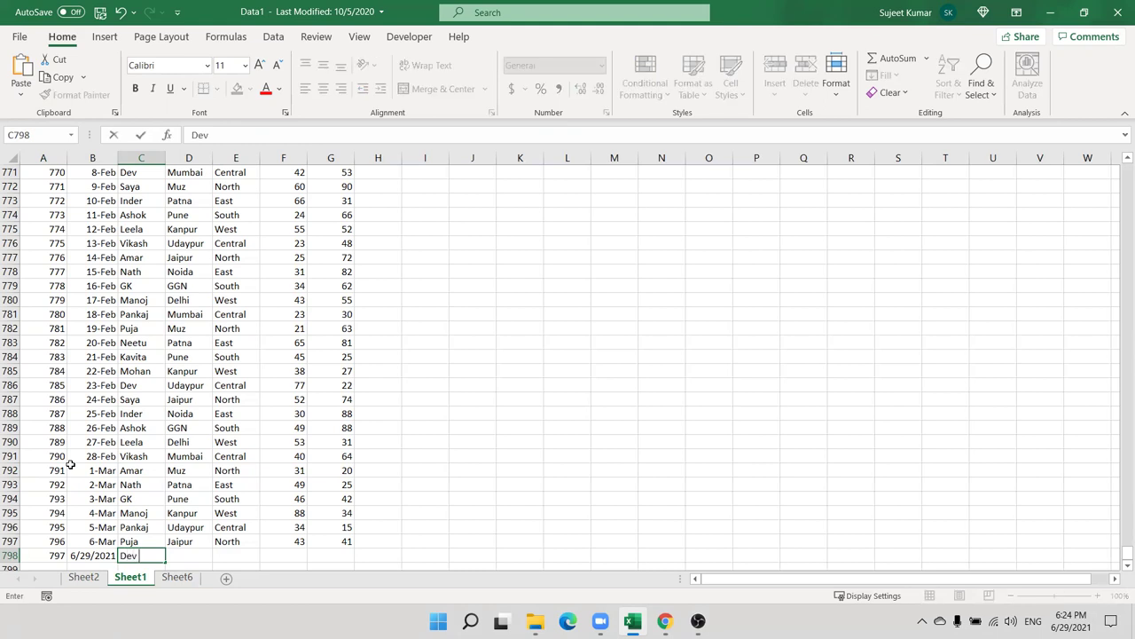
Step: Fill row 798 with the new name, city Muza, area North, Qty 45 and MRP 65
key("Tab")
type("Muza")
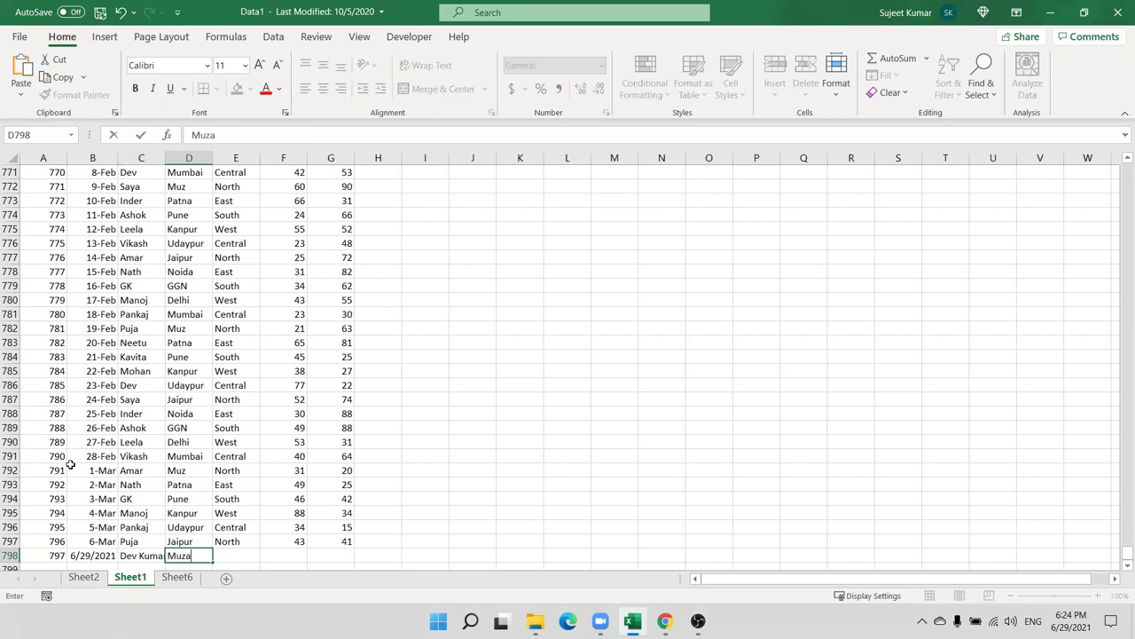
key("Tab")
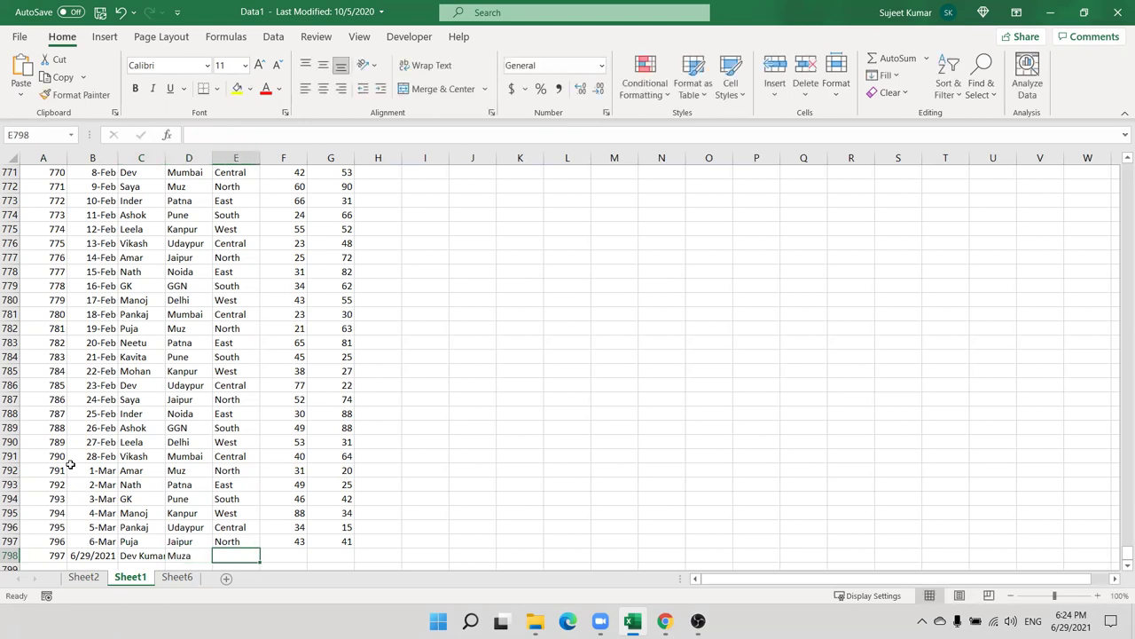
type("North")
key("Tab")
type("45")
key("Tab")
type("6")
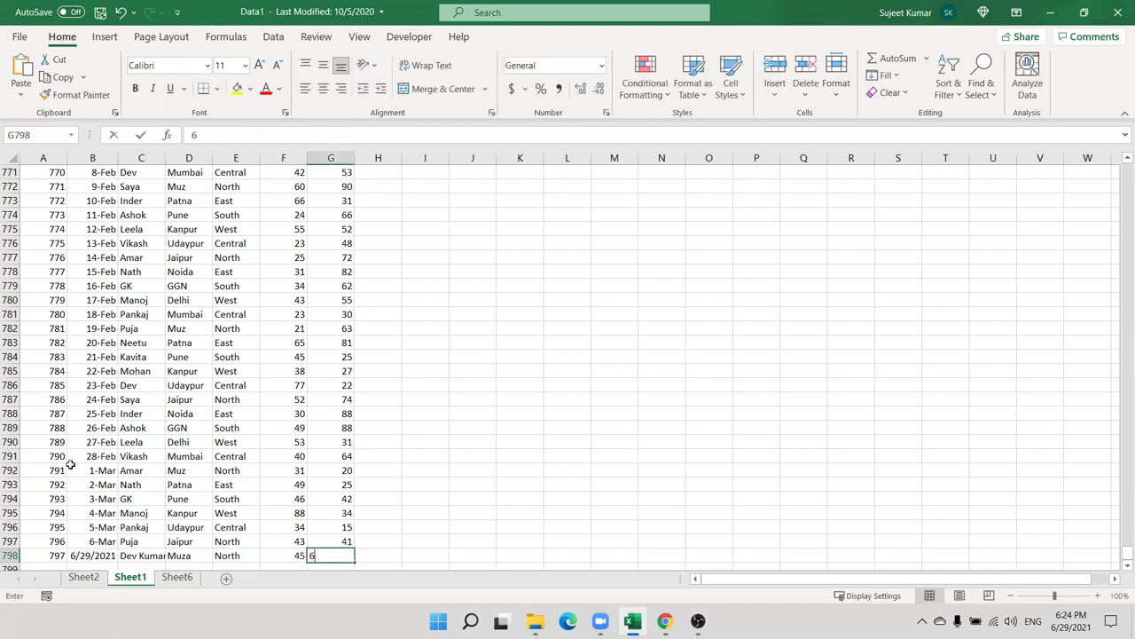
type("5")
key("Tab")
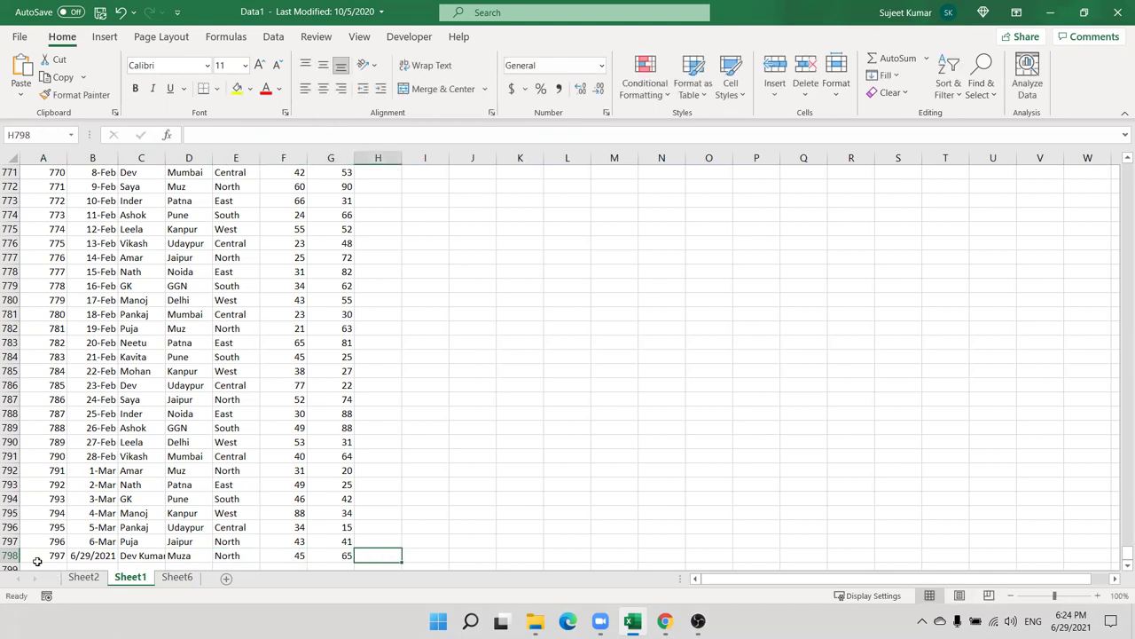
left_click_drag(37, 560, 191, 557)
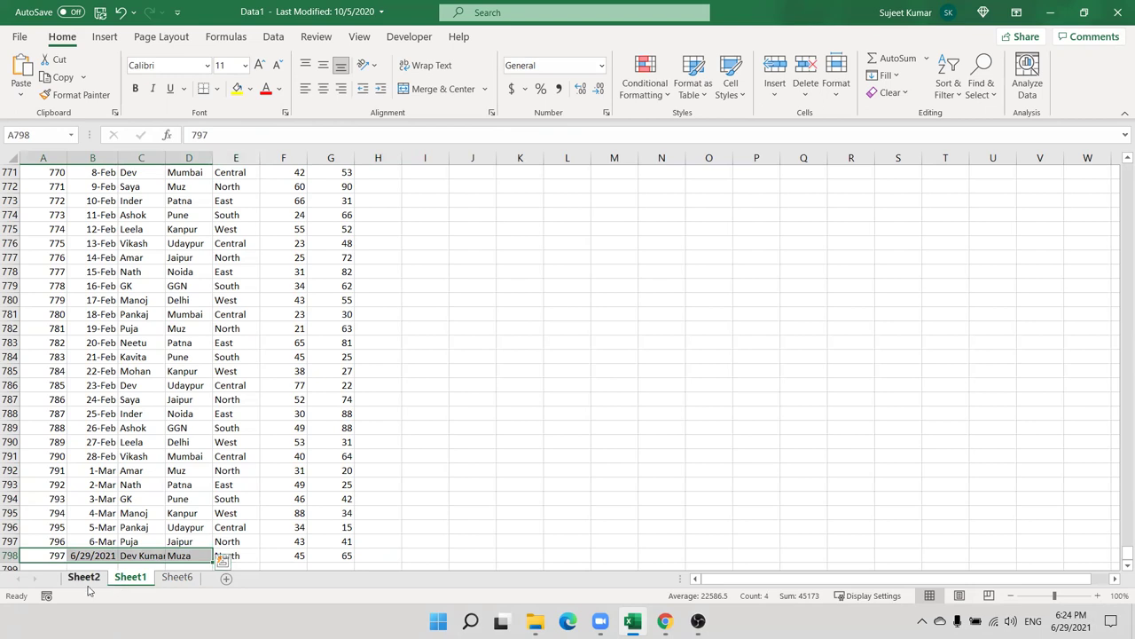
Step: Check the Sheet2 pivot, then select the Sheet1 data rows, including the new row 798
left_click(85, 578)
right_click(90, 342)
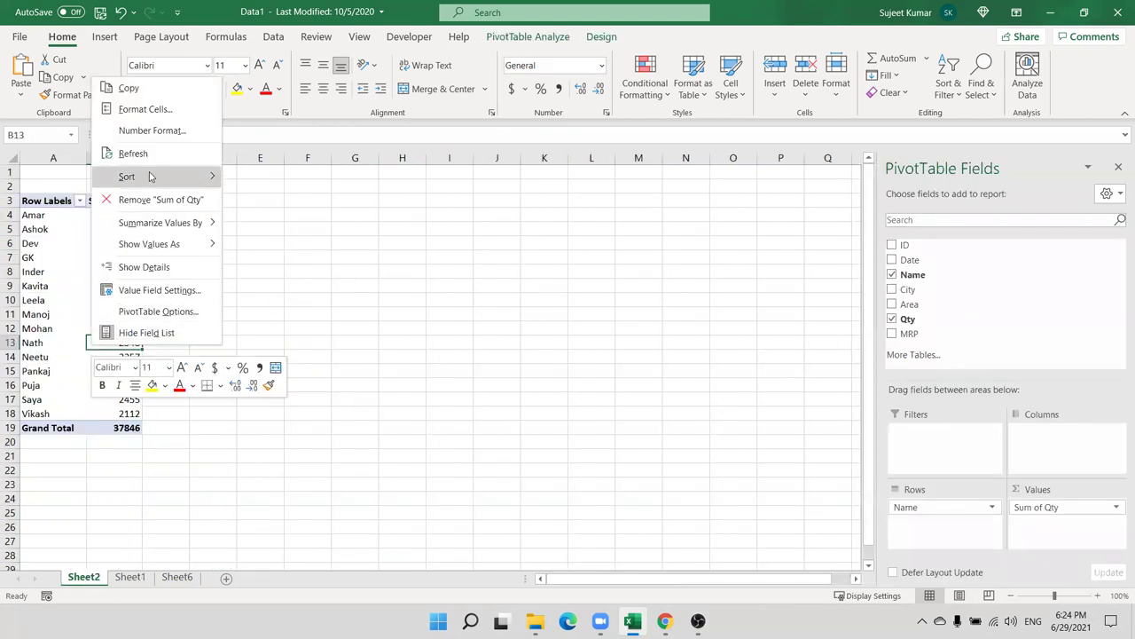
key("Escape")
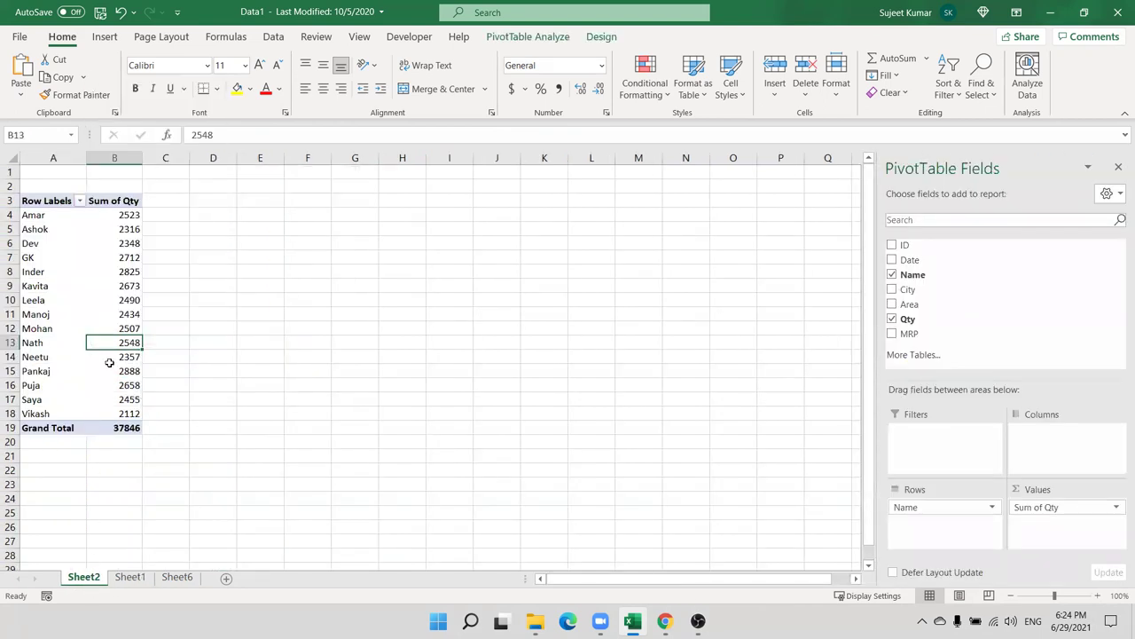
mouse_move(97, 424)
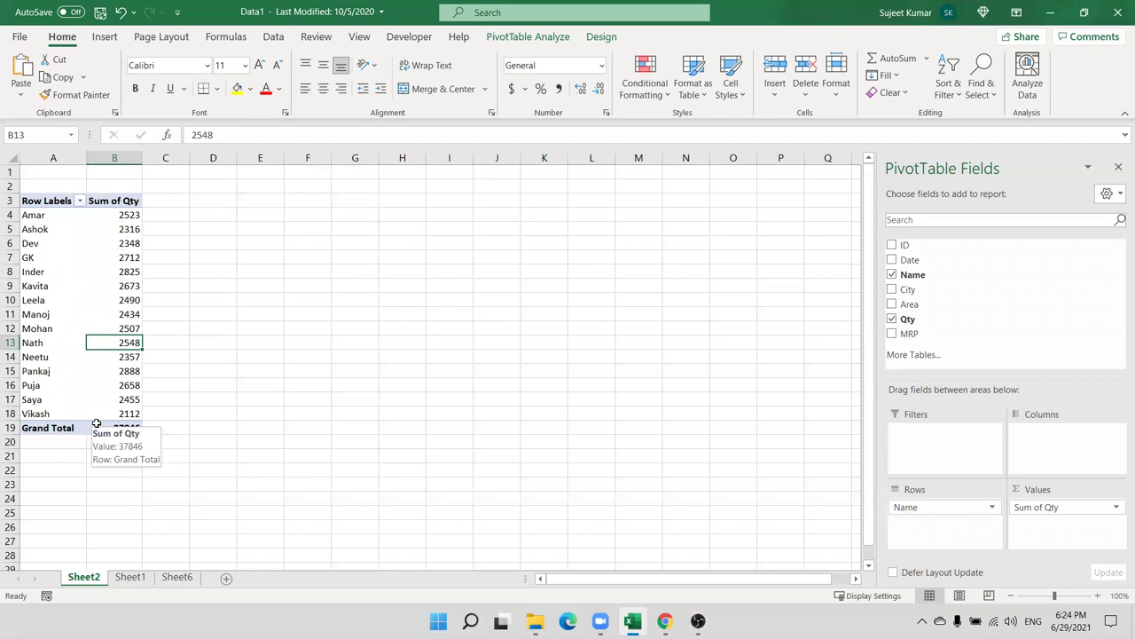
left_click(129, 577)
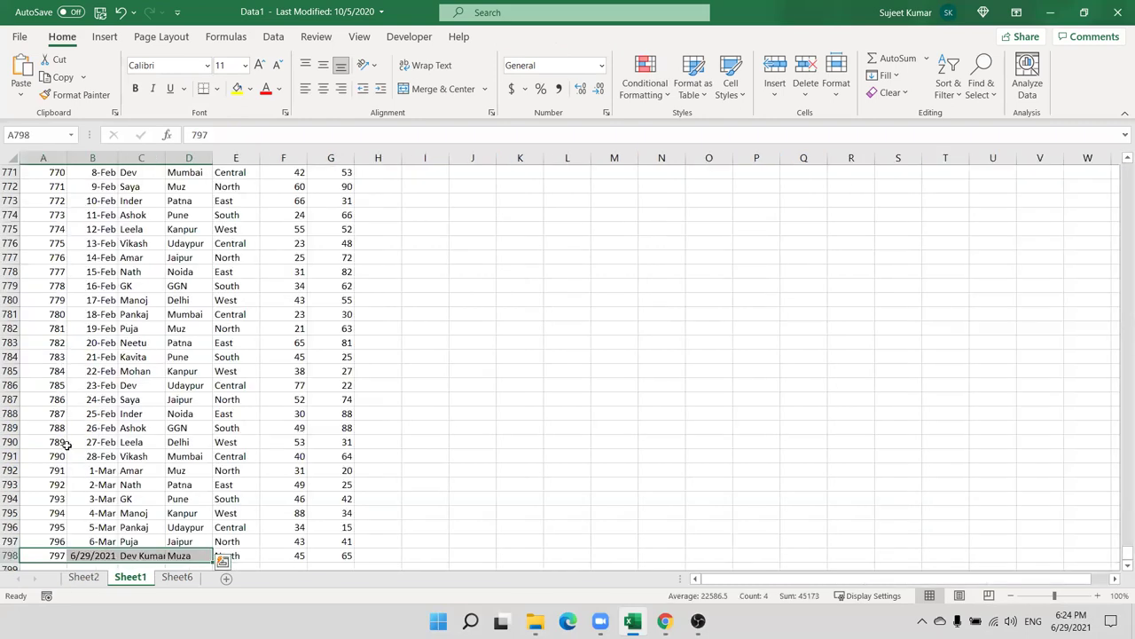
key("Up")
scroll(66, 444, "down", 1)
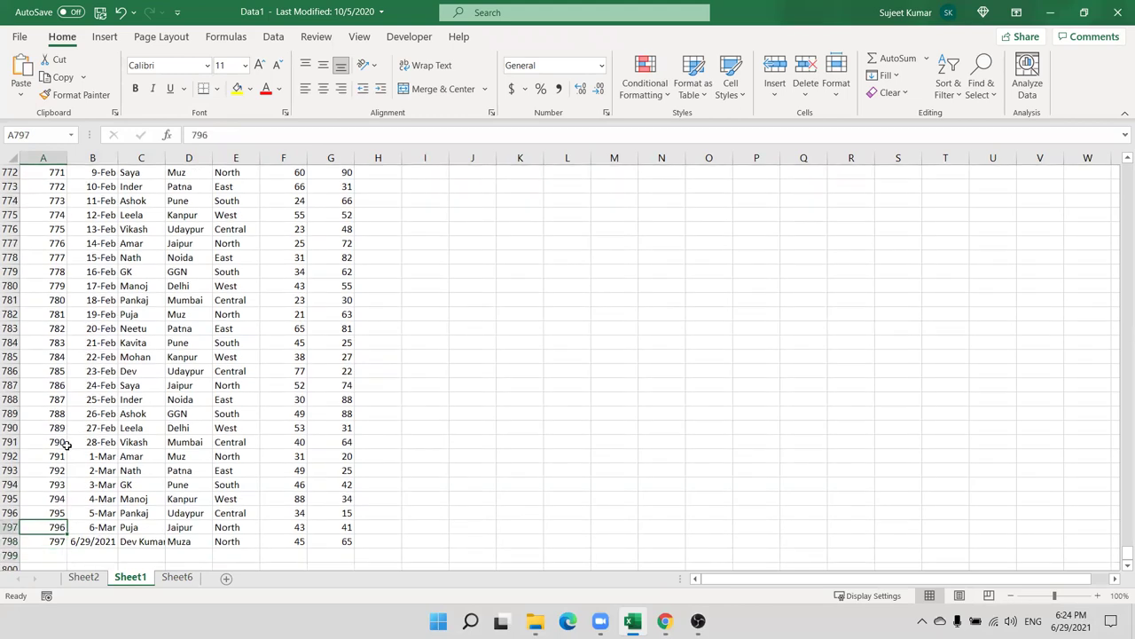
key("ctrl+shift+Right")
key("ctrl+shift+Up")
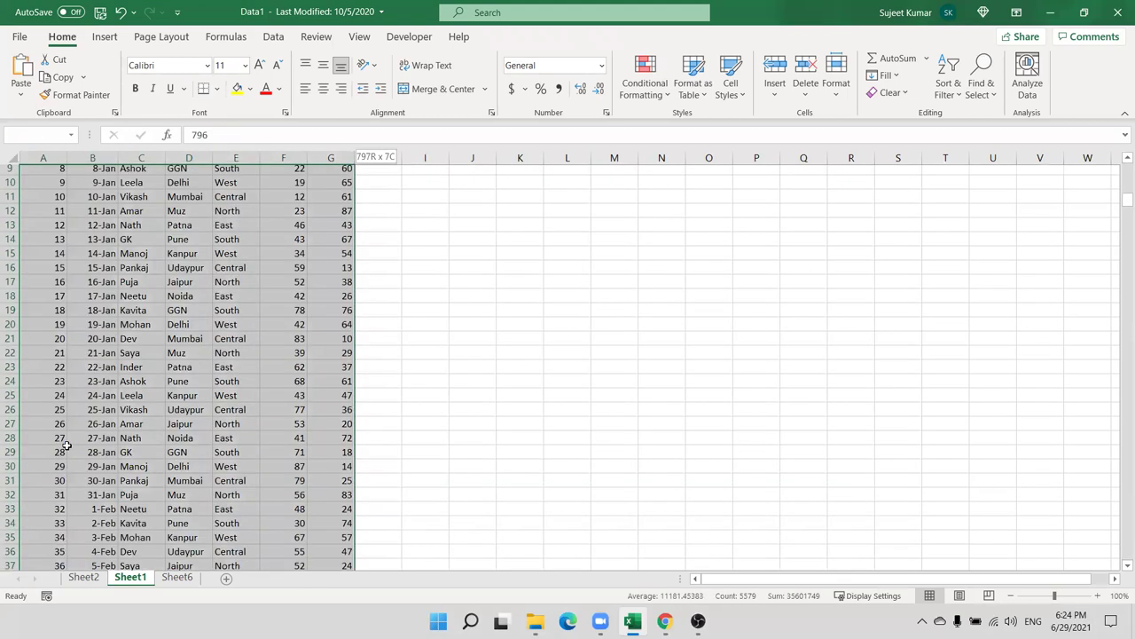
key("Down")
key("ctrl+shift+Right")
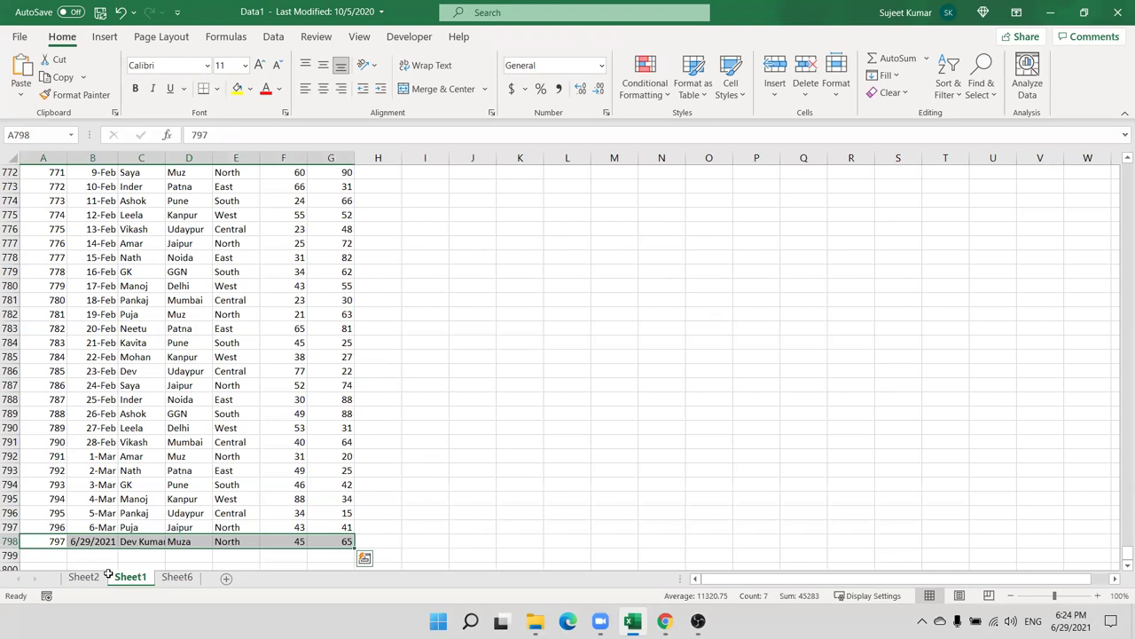
Step: Select a cell in the Sheet2 pivot table and show the PivotTable Analyze tools
left_click(83, 577)
left_click(100, 328)
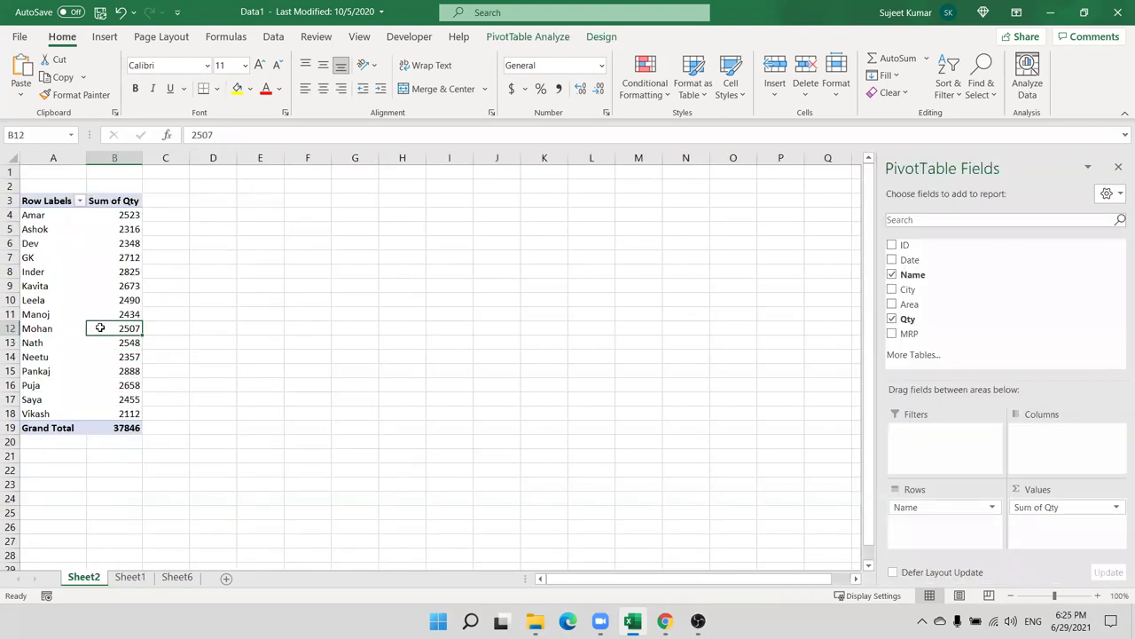
left_click(601, 39)
left_click(569, 40)
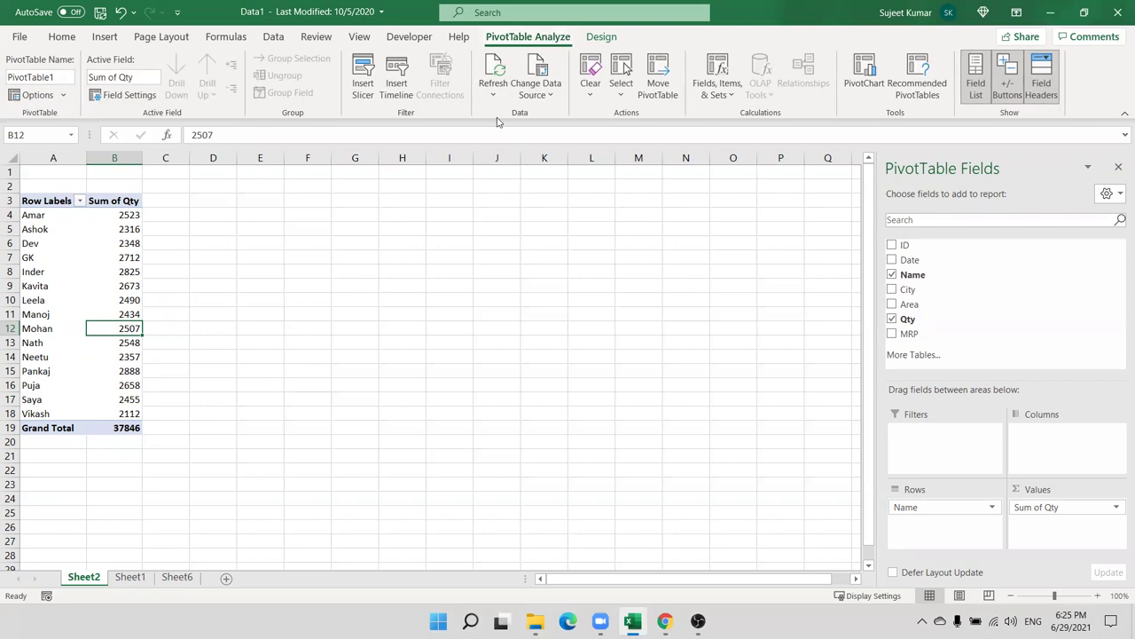
Step: Change the pivot's data source to Sheet1!$A$1:$G$798, then select the new row with 45
left_click(535, 89)
left_click(543, 118)
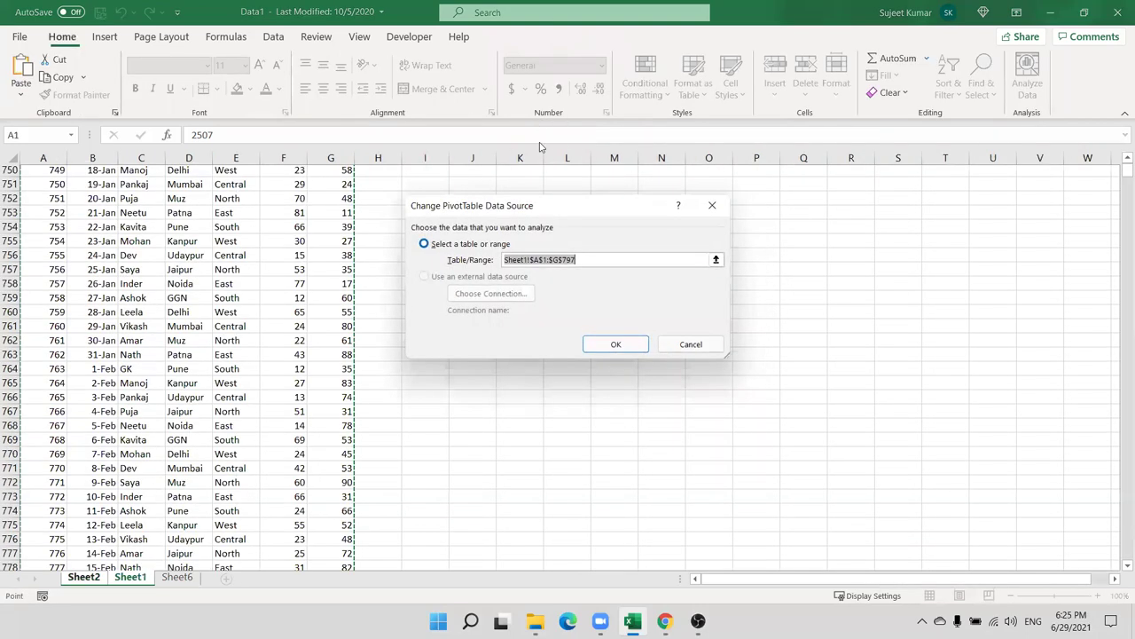
left_click(62, 173)
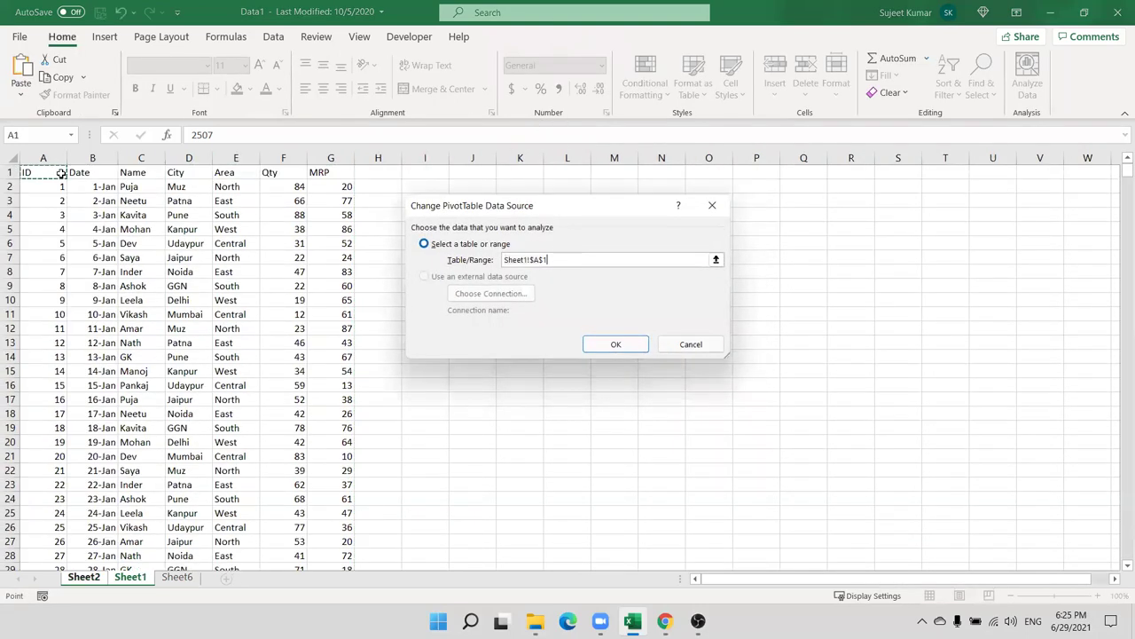
key("ctrl+shift+End")
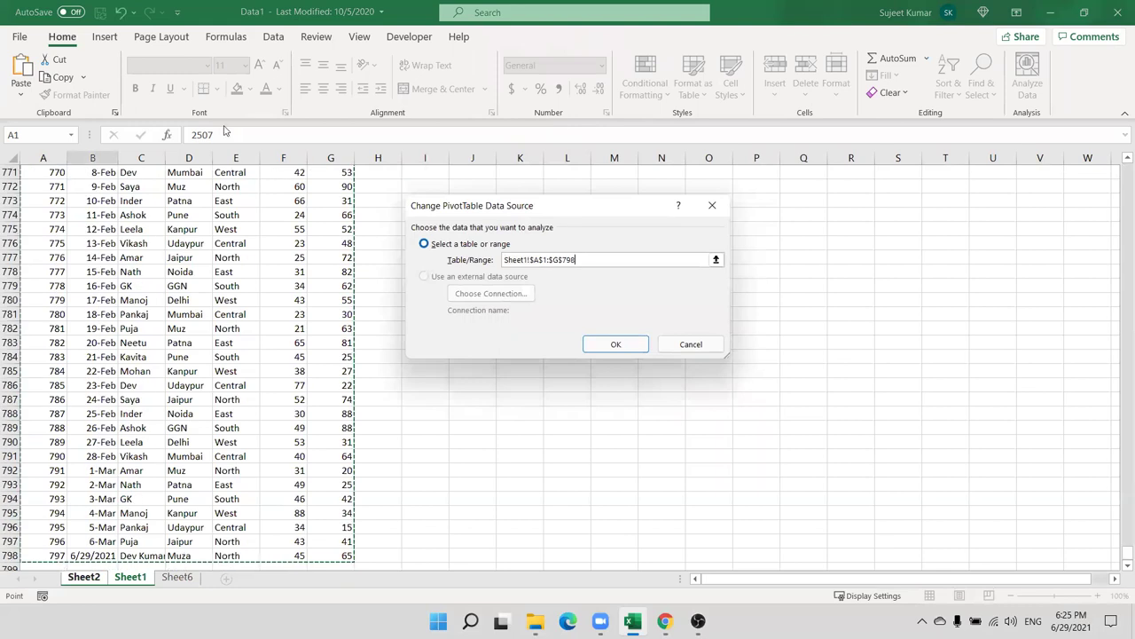
left_click(616, 344)
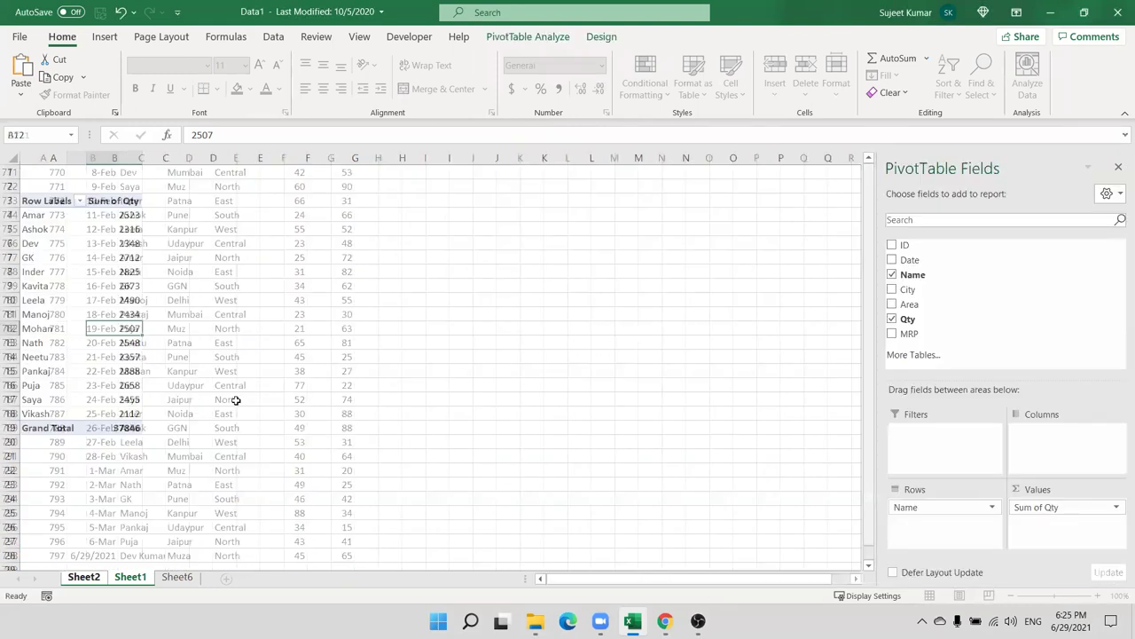
left_click(48, 428)
left_click_drag(105, 432, 108, 435)
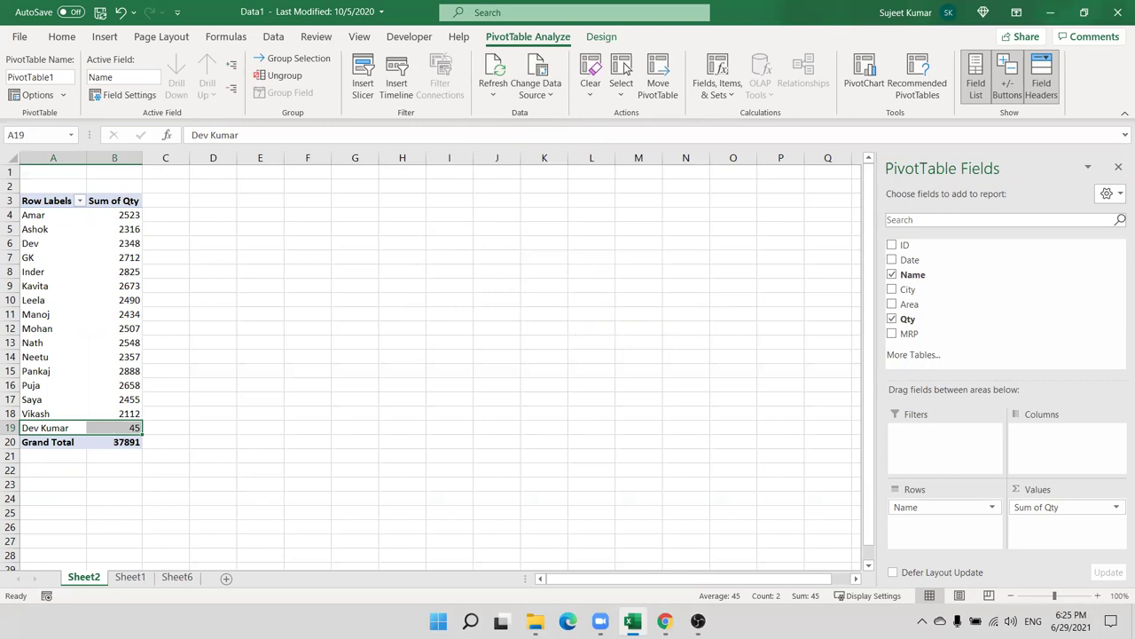
Step: On Sheet1, move to the empty row 799 below the last record
left_click(131, 577)
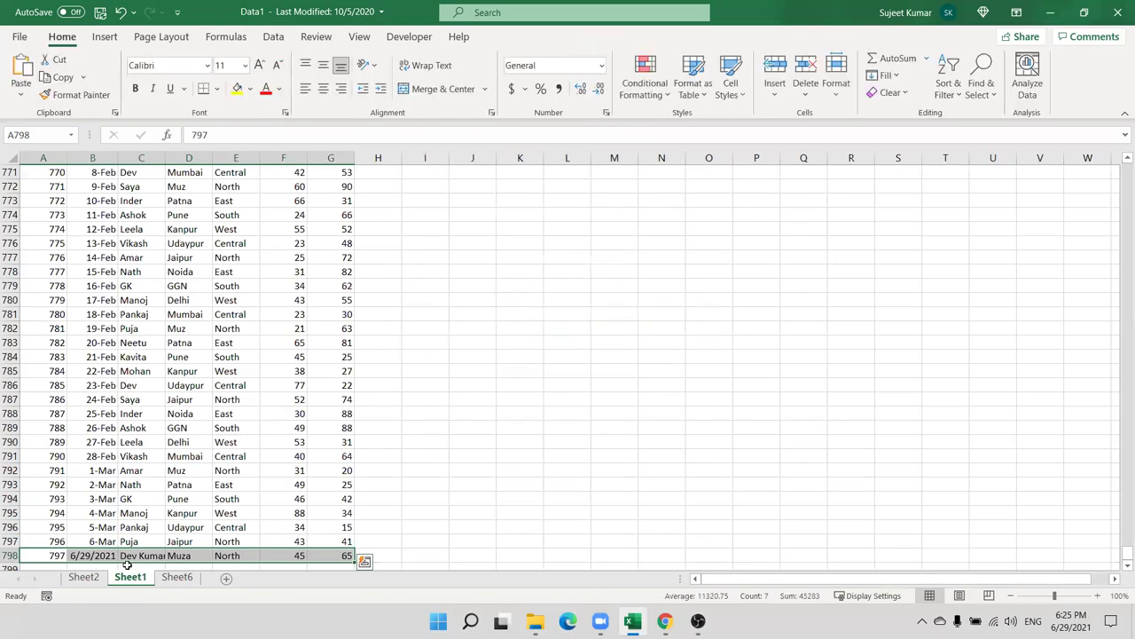
key("Down")
key("shift+Right")
key("shift+Right")
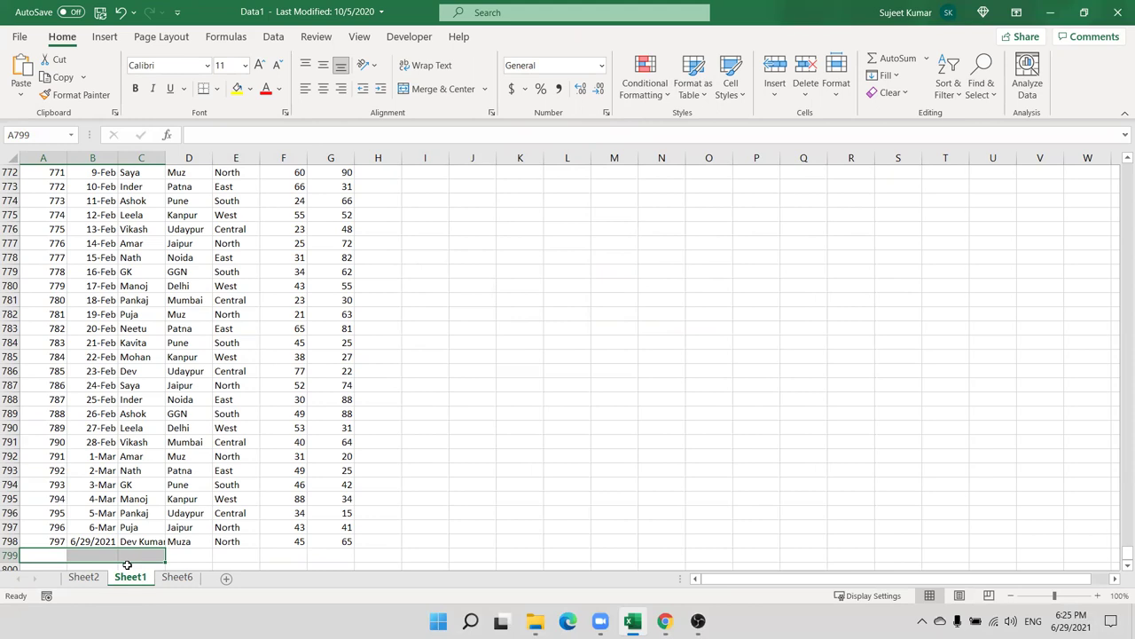
Step: Select A1:G798 and format it as a table with headers, dismissing the Analyze Data pop-up
key("ctrl+Home")
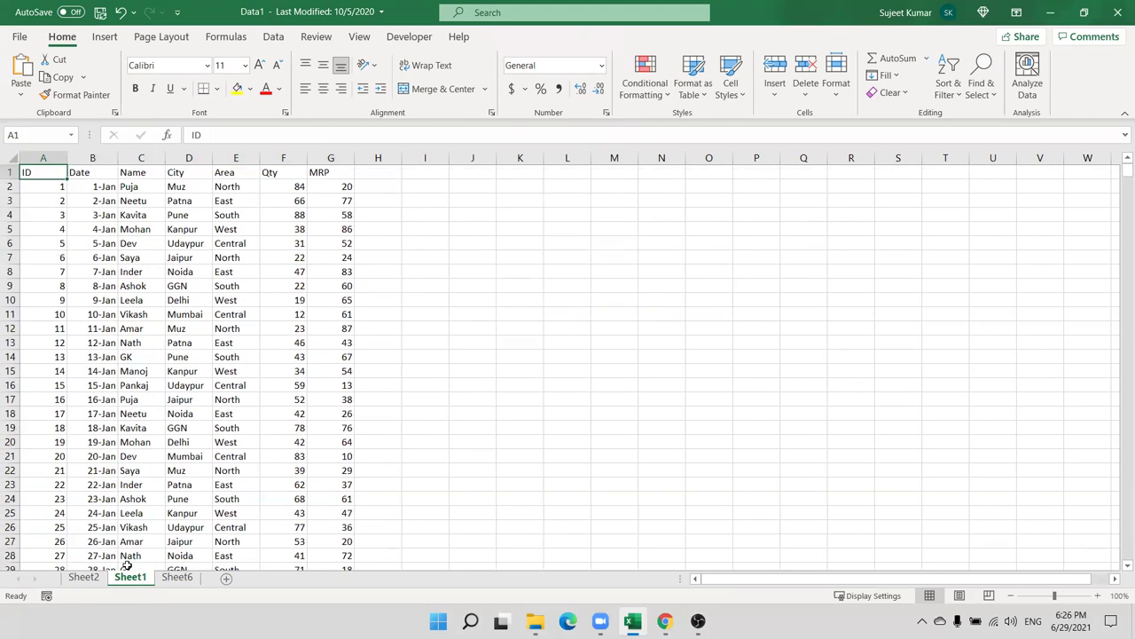
key("ctrl+shift+Right")
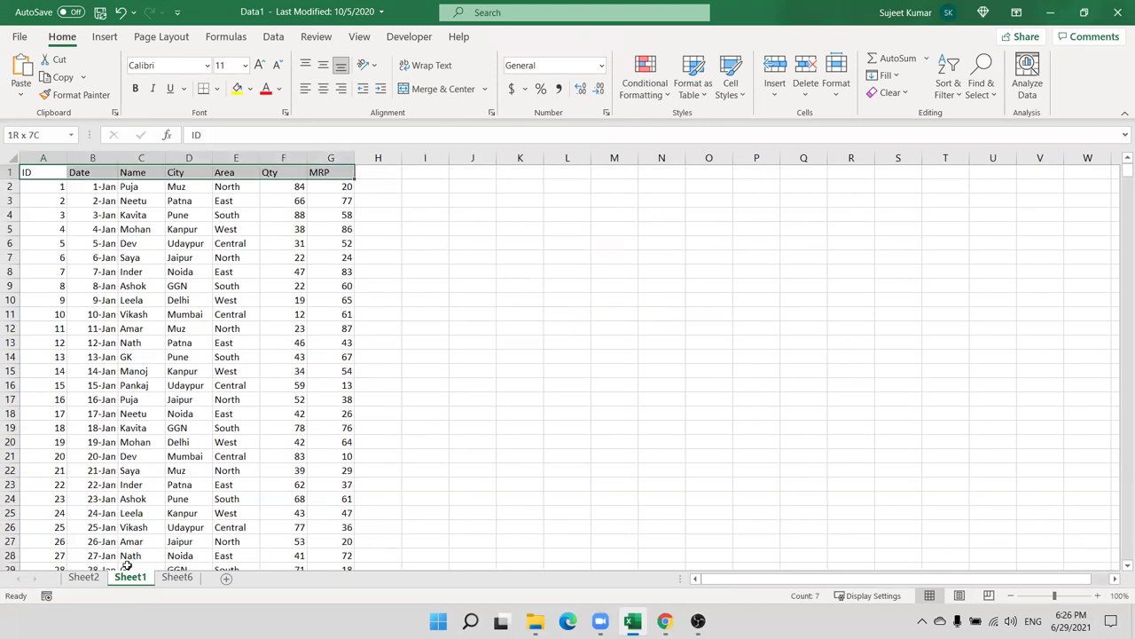
key("ctrl+shift+Down")
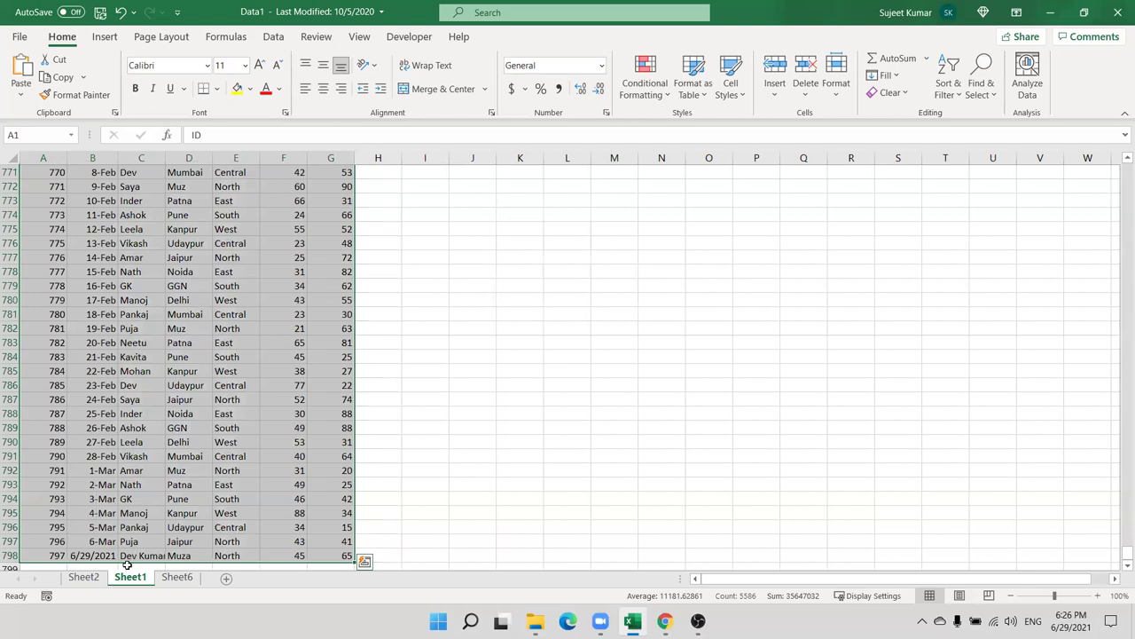
scroll(147, 555, "down", 2)
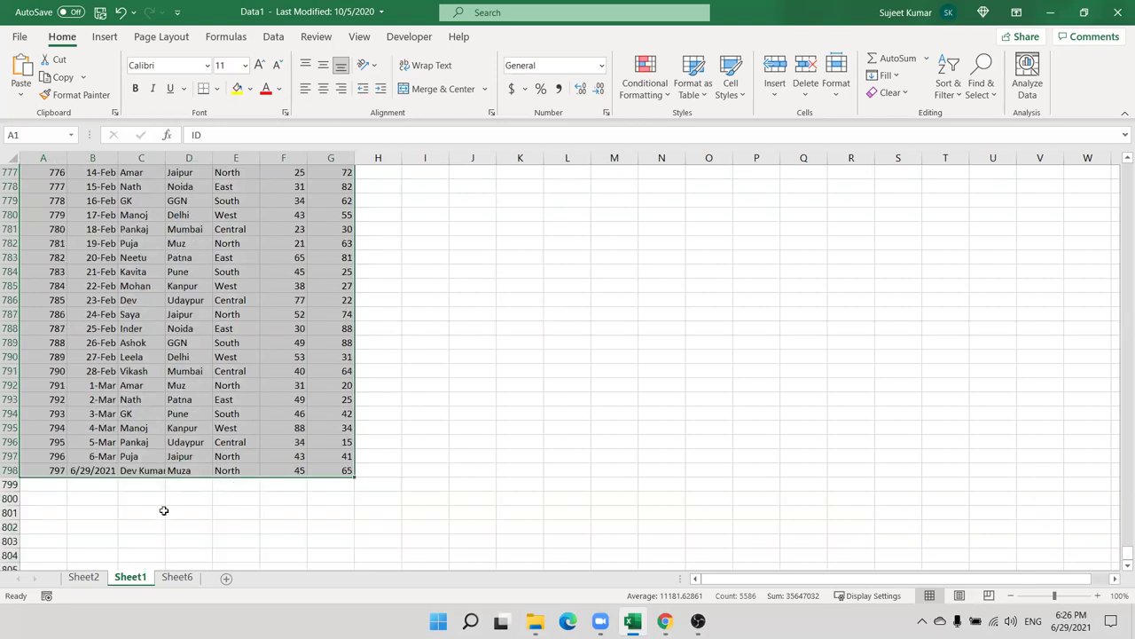
left_click(99, 40)
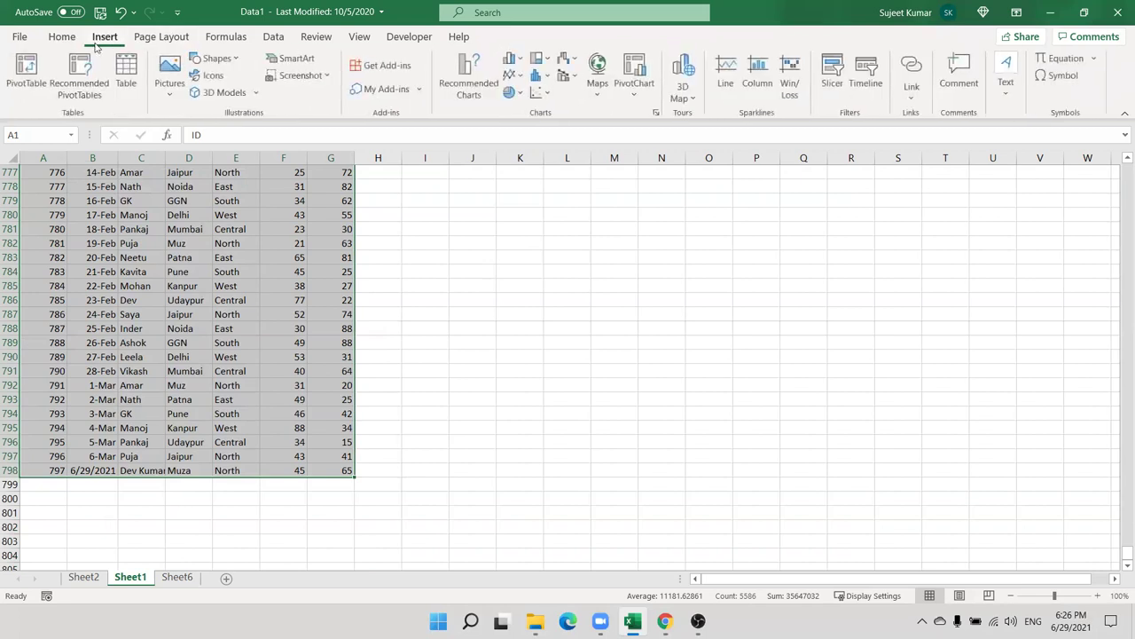
left_click(122, 78)
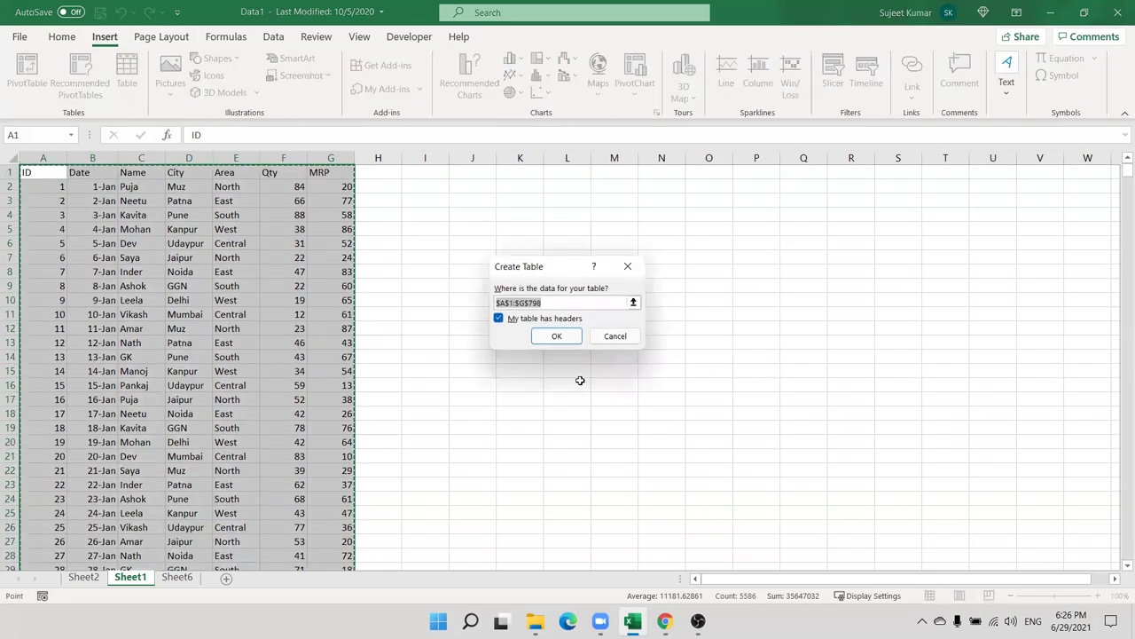
left_click(556, 336)
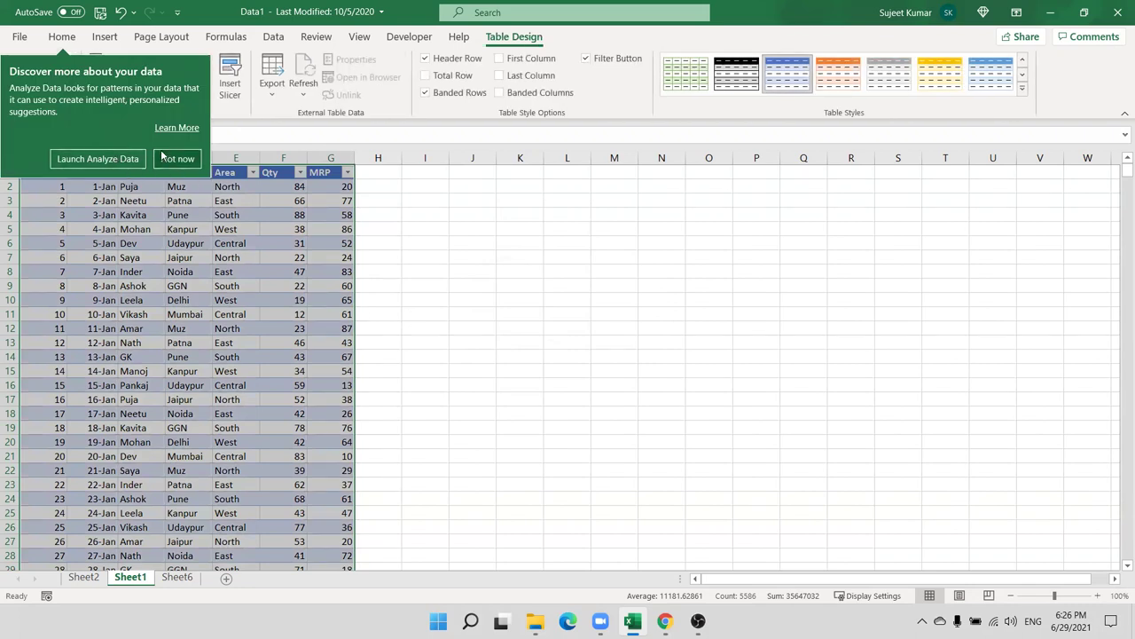
left_click(226, 272)
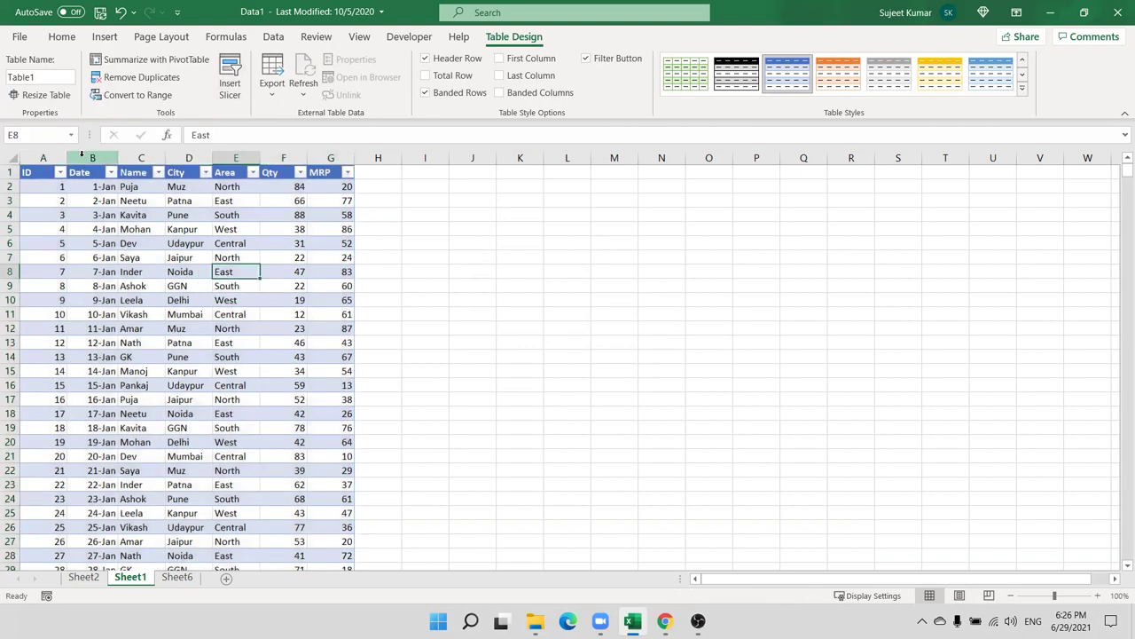
Step: Create PivotTable2 from Table1 on new Sheet3 with Name in Rows and Sum of Qty in Values
left_click(105, 36)
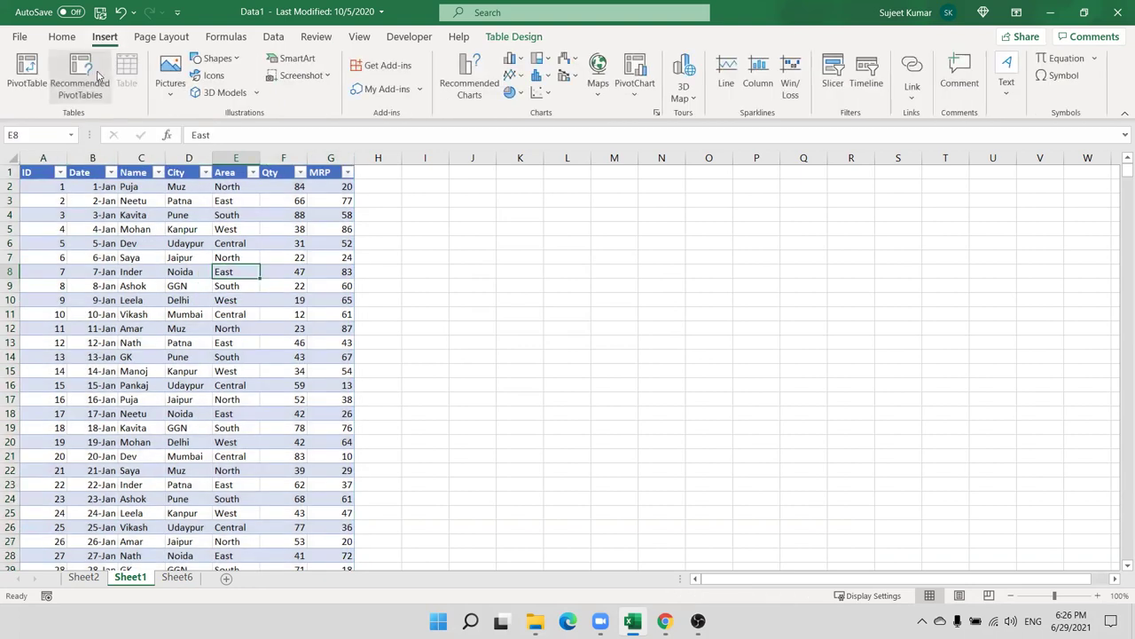
left_click(34, 76)
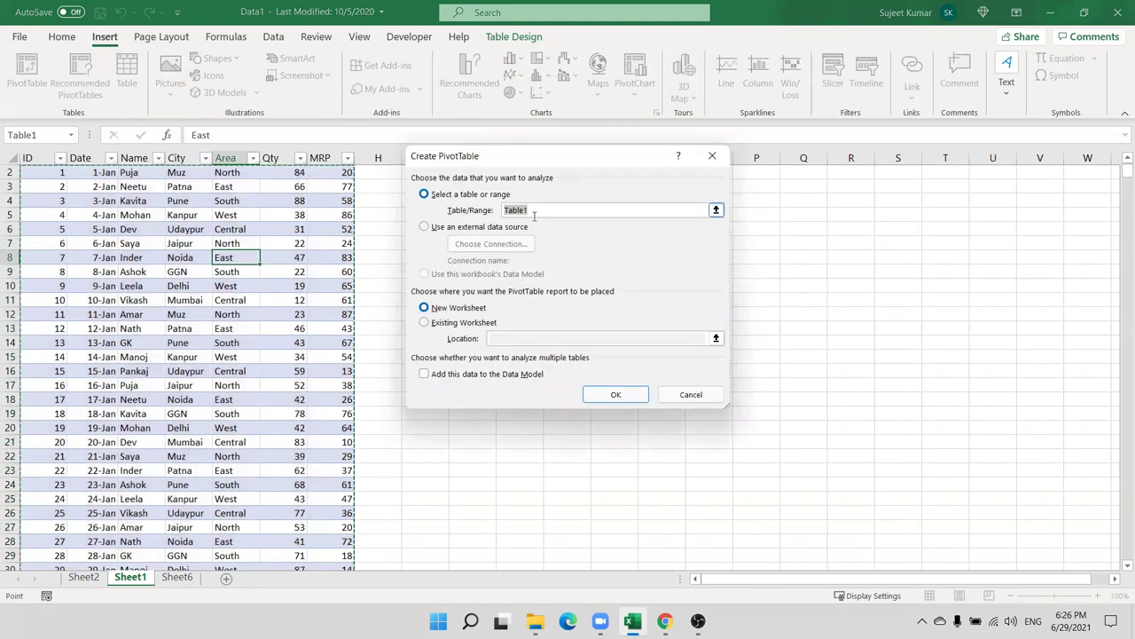
left_click(614, 394)
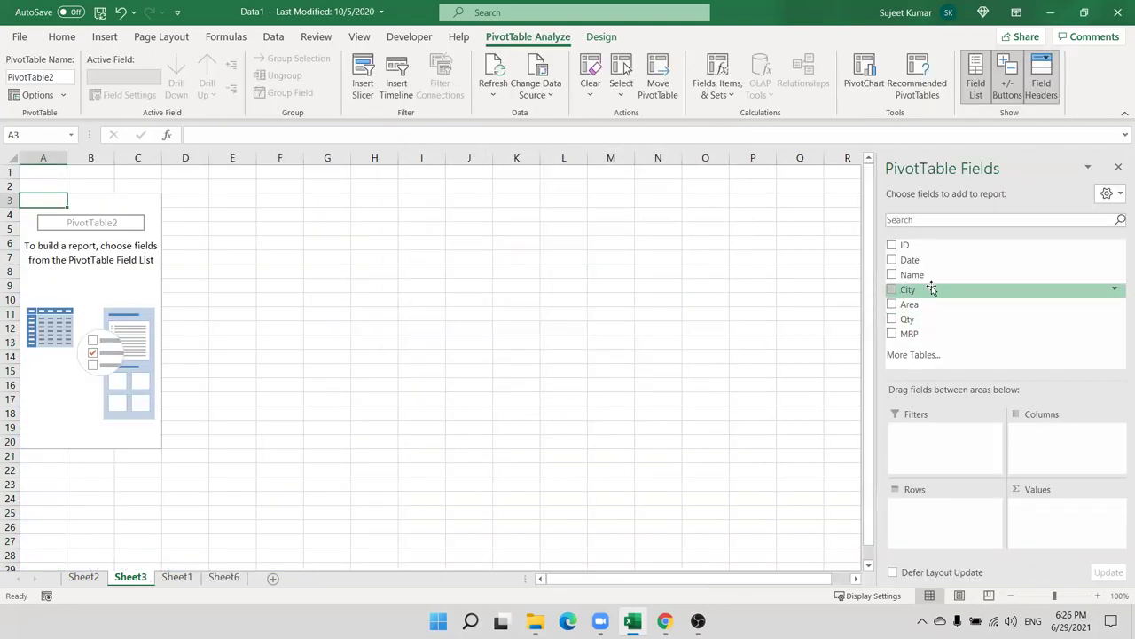
left_click_drag(920, 274, 945, 504)
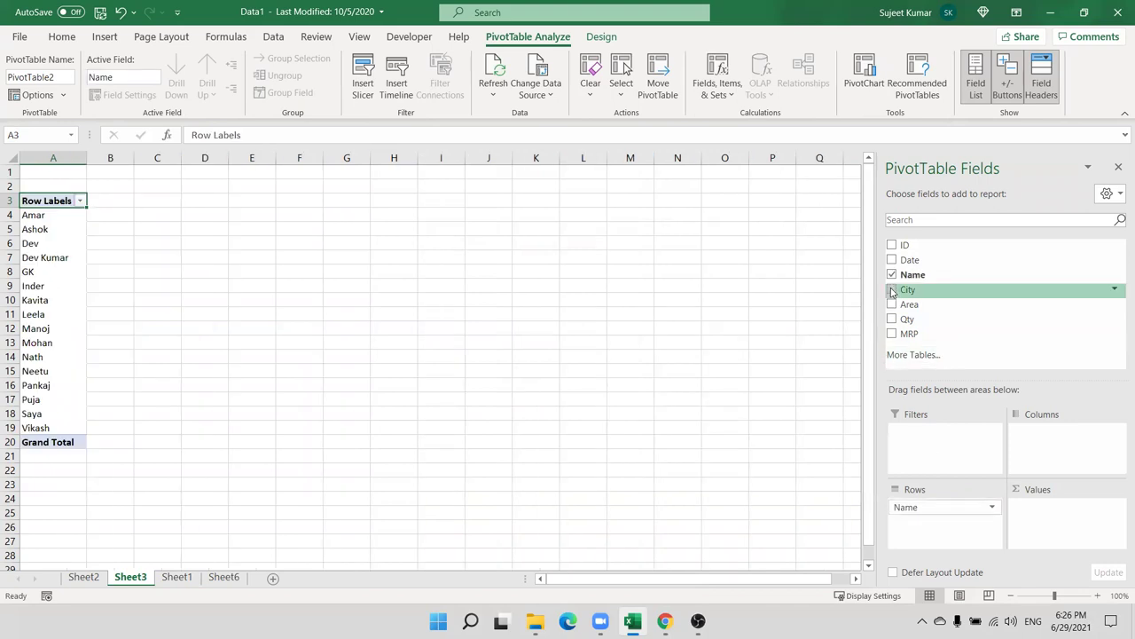
left_click_drag(917, 321, 1056, 523)
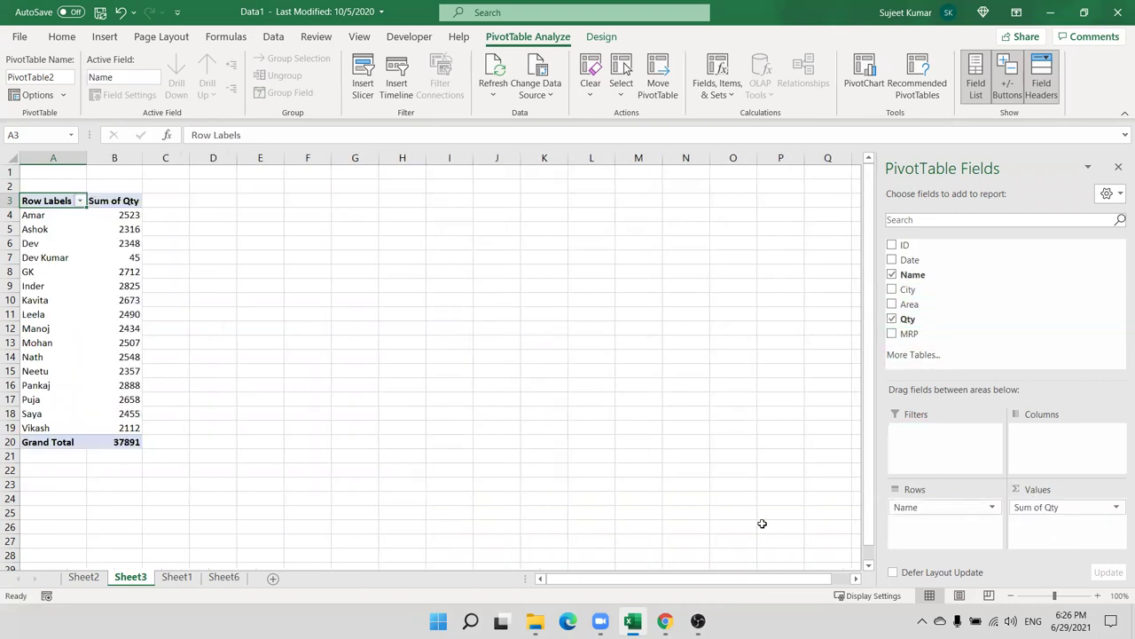
left_click(169, 579)
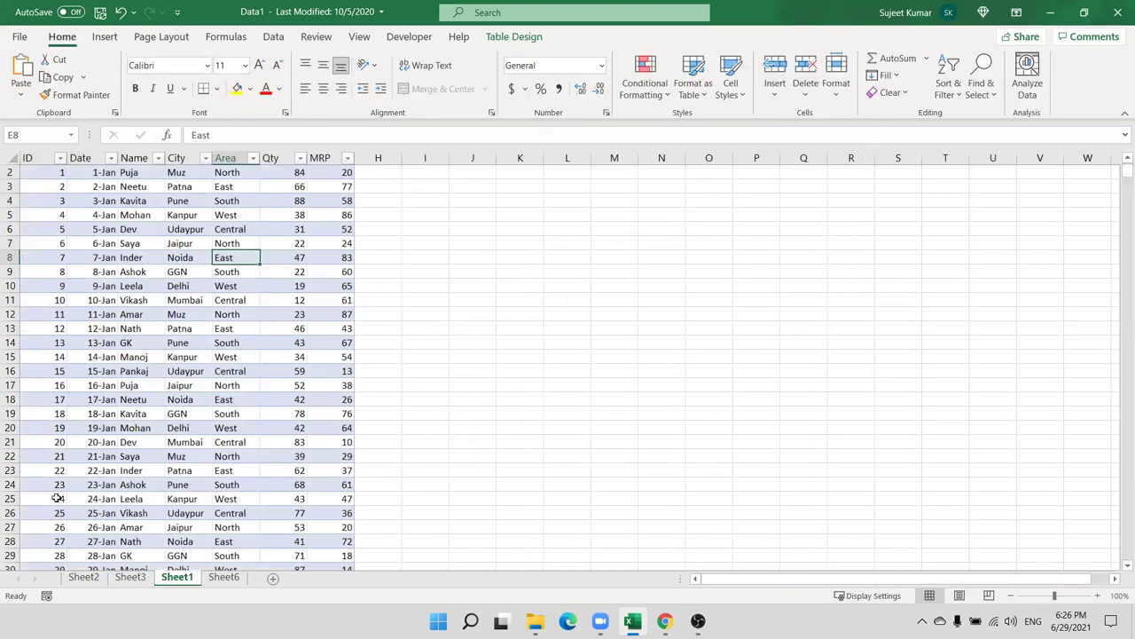
Step: Below the last table row, enter ID 798 and today's date in row 799
key("ctrl+Down")
key("Down")
key("Home")
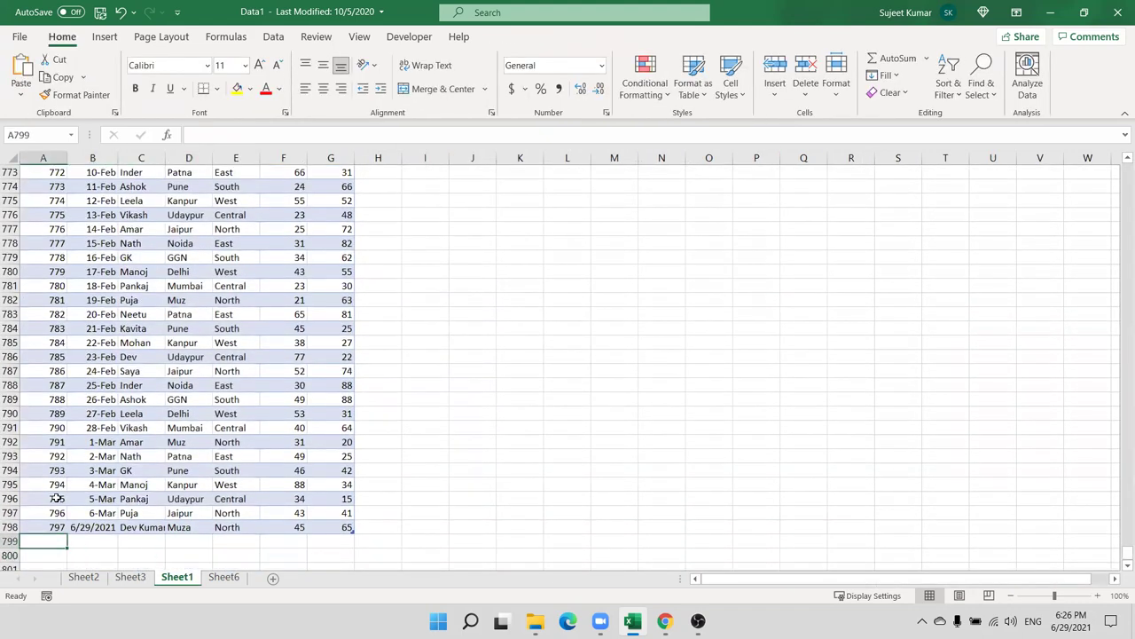
type("798")
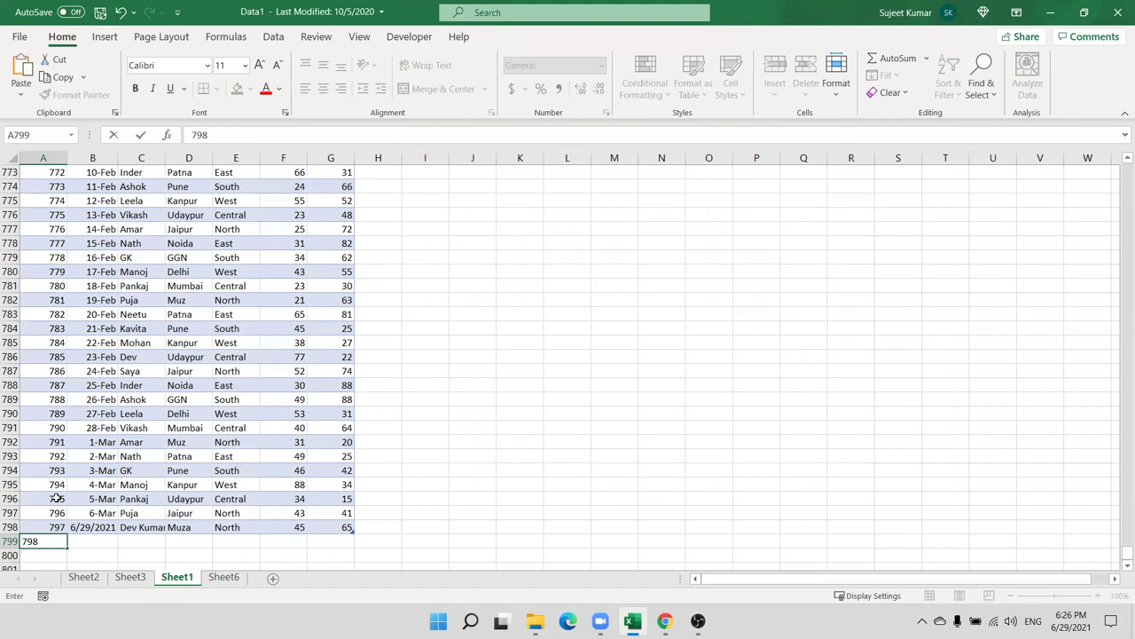
key("Tab")
scroll(50, 531, "down", 3)
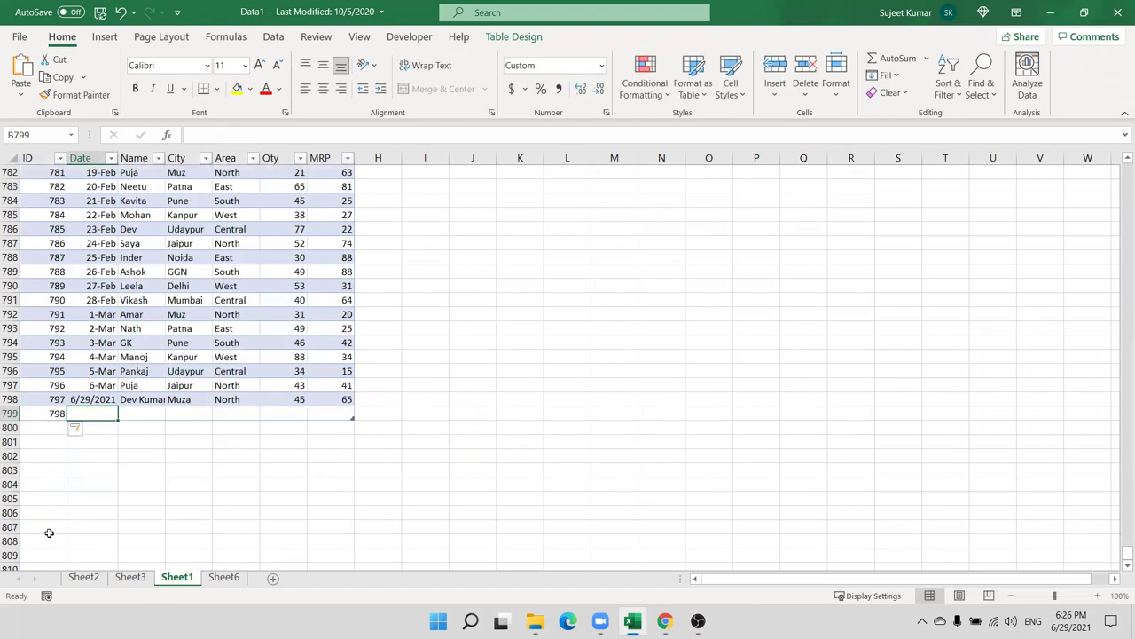
key("ctrl+semicolon")
key("Tab")
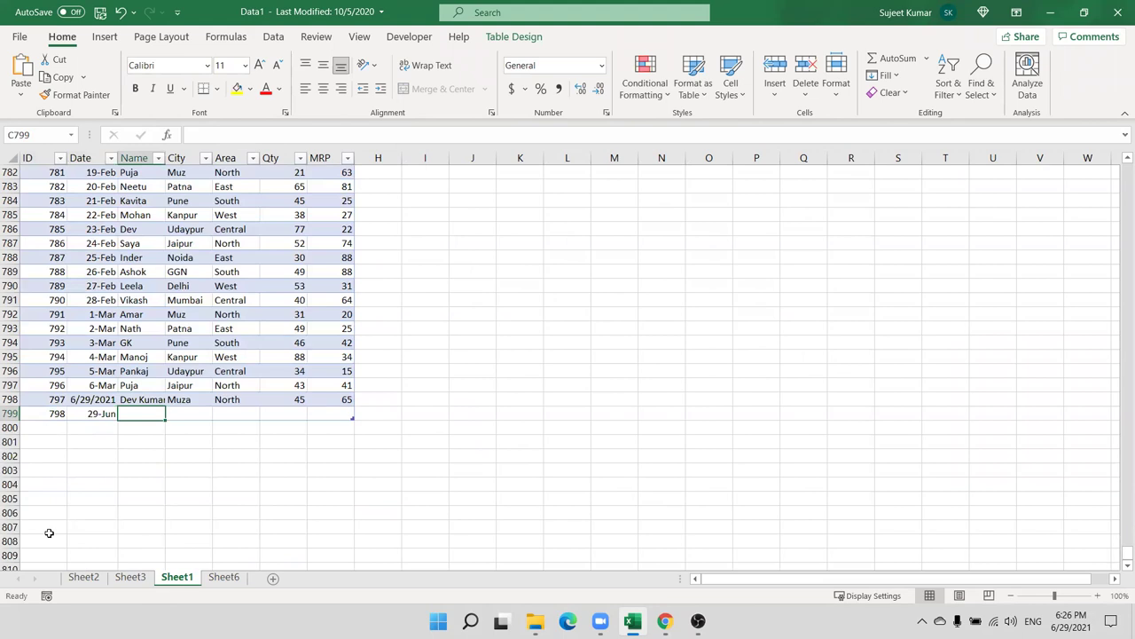
Step: Complete record 798 with the new name, Patna, North, Qty 74 and MRP 95
type("Divya")
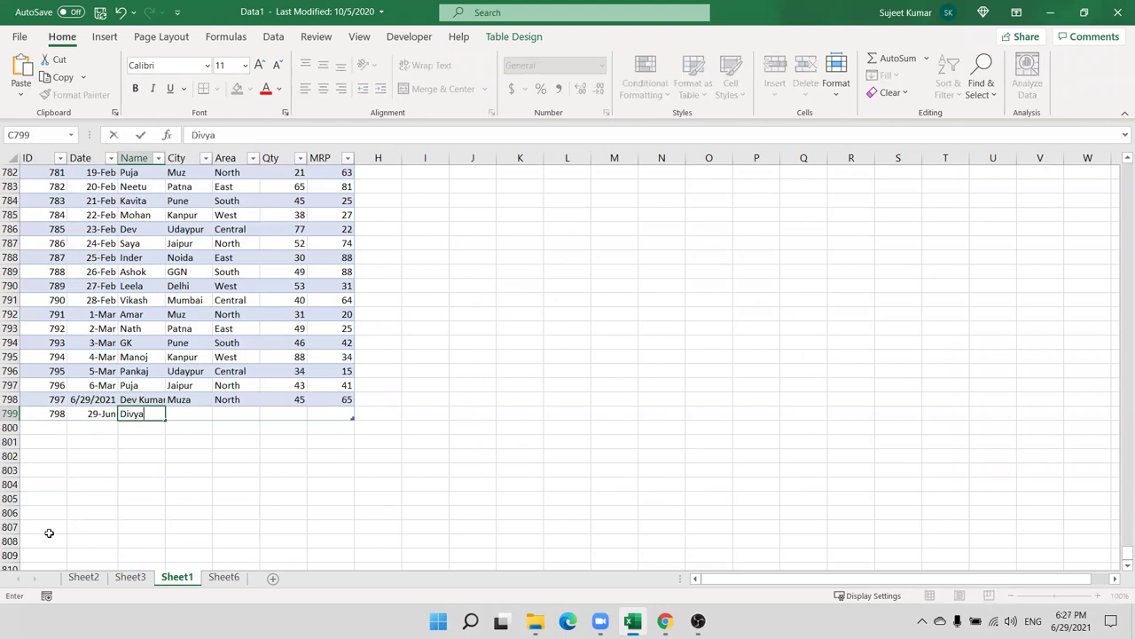
key("Tab")
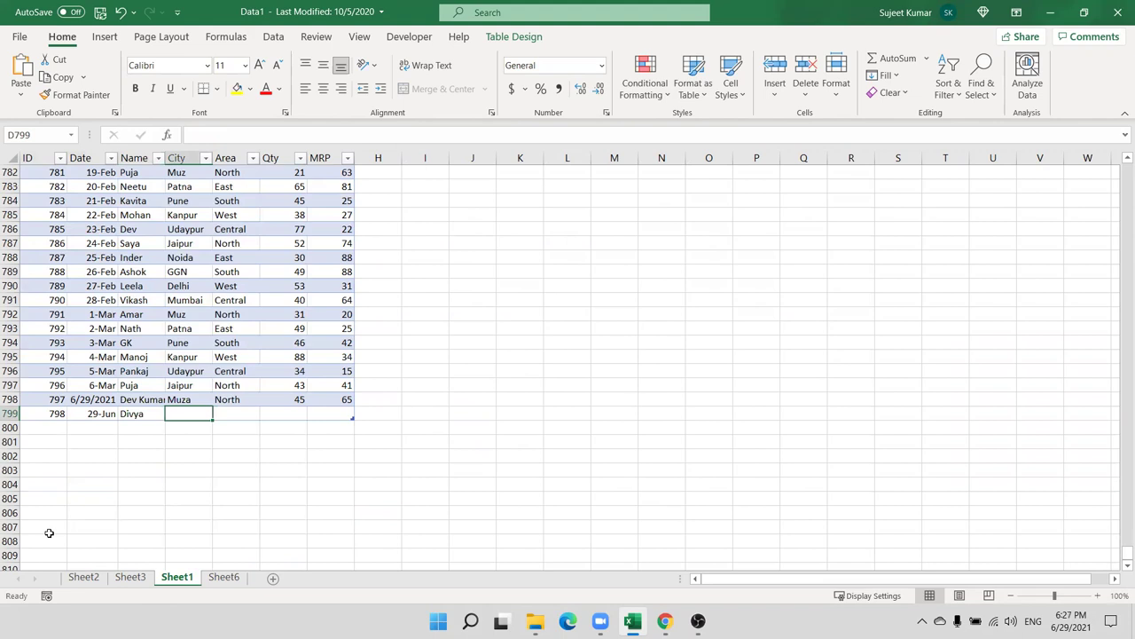
type("Patna")
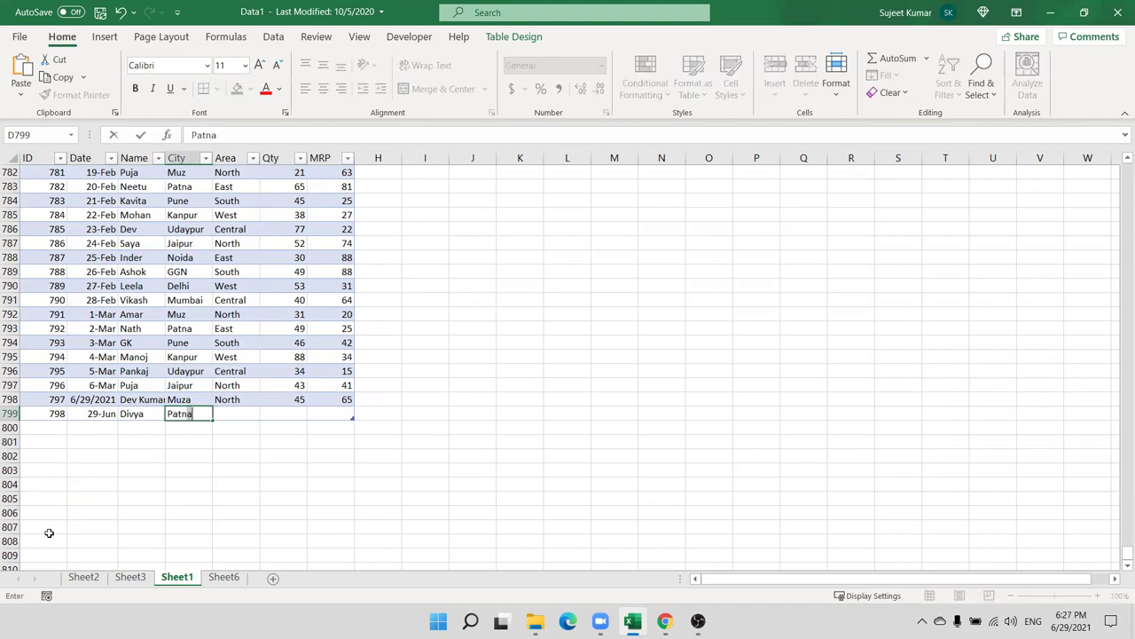
key("Tab")
type("North")
key("Tab")
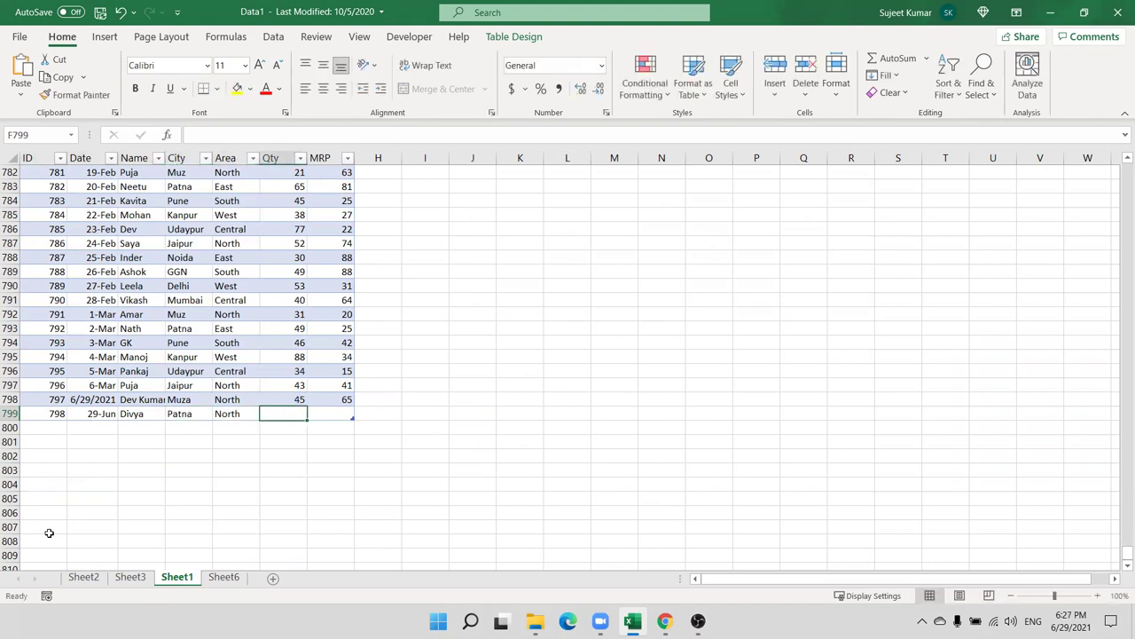
type("74")
key("Tab")
type("95")
key("Return")
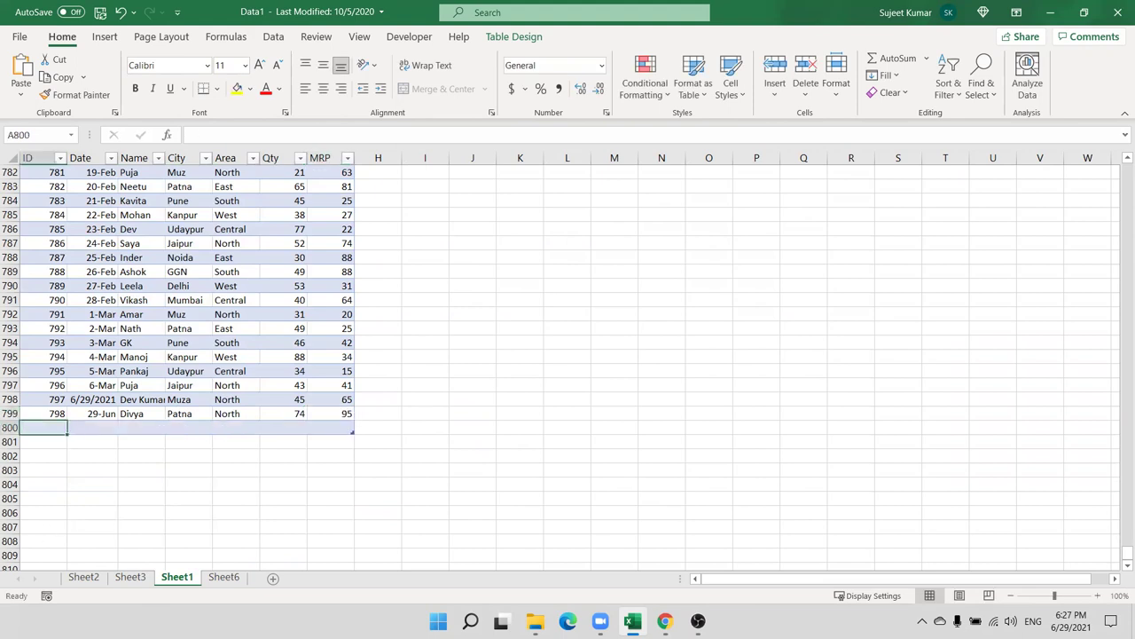
Step: Refresh the Sheet2 pivot so it includes the new Qty 74 record, then check Sheet3
left_click(96, 582)
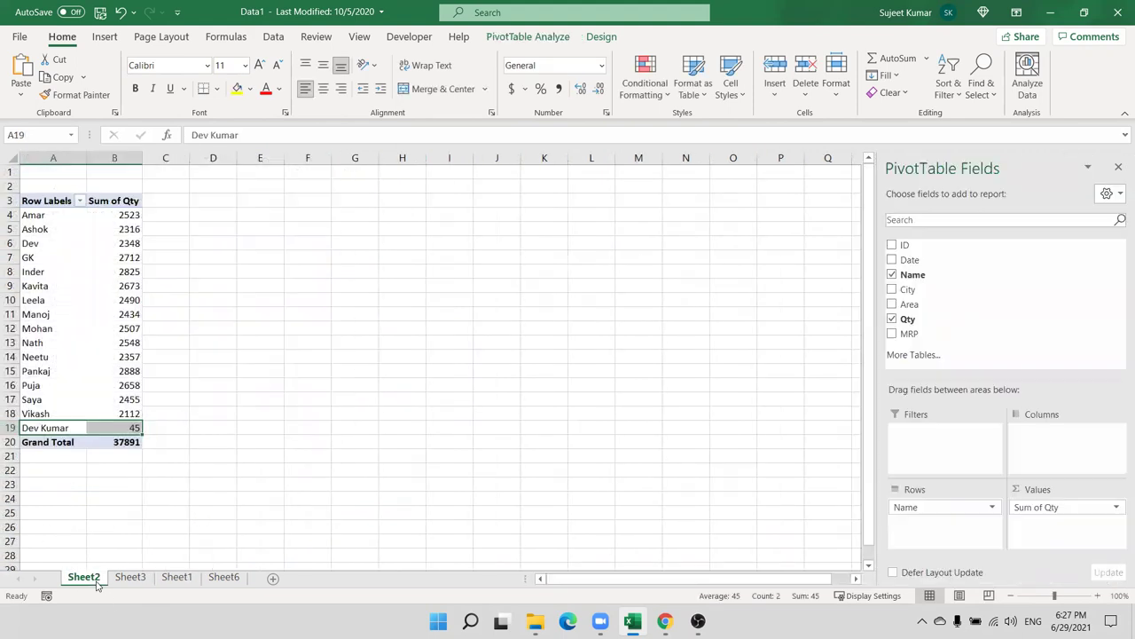
right_click(79, 301)
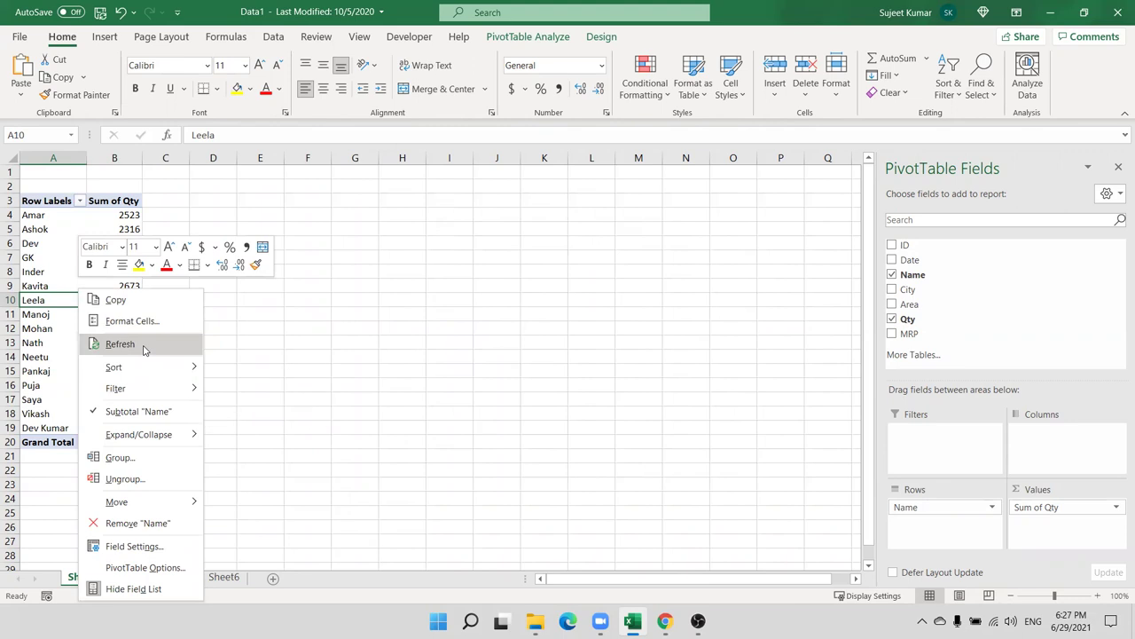
left_click(142, 343)
left_click(74, 454)
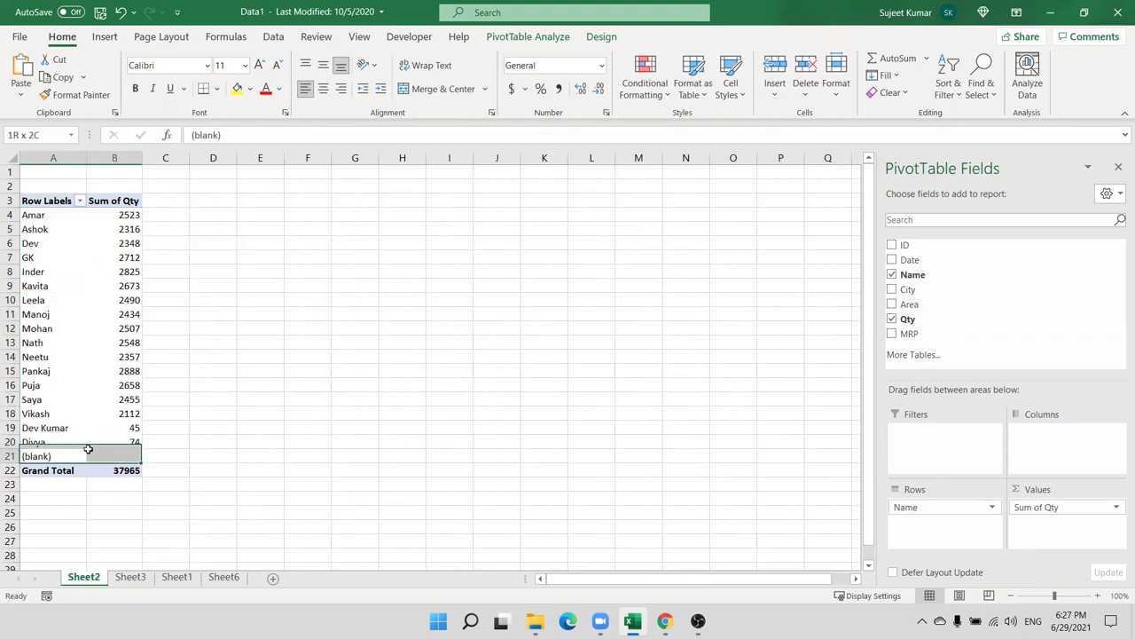
left_click(124, 577)
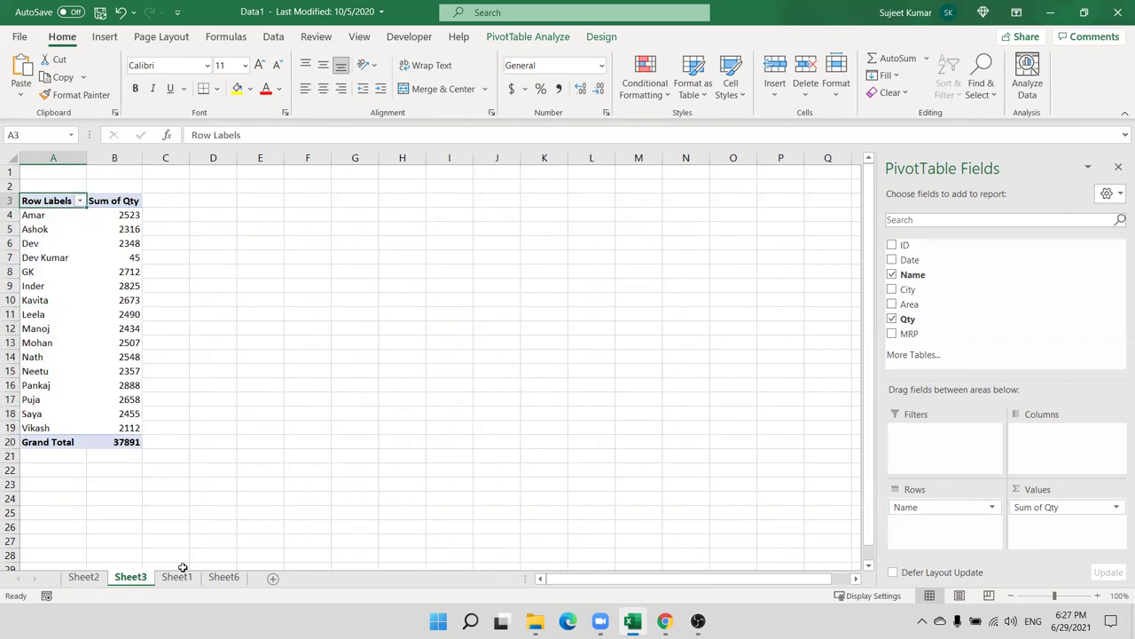
left_click(173, 566)
left_click(177, 578)
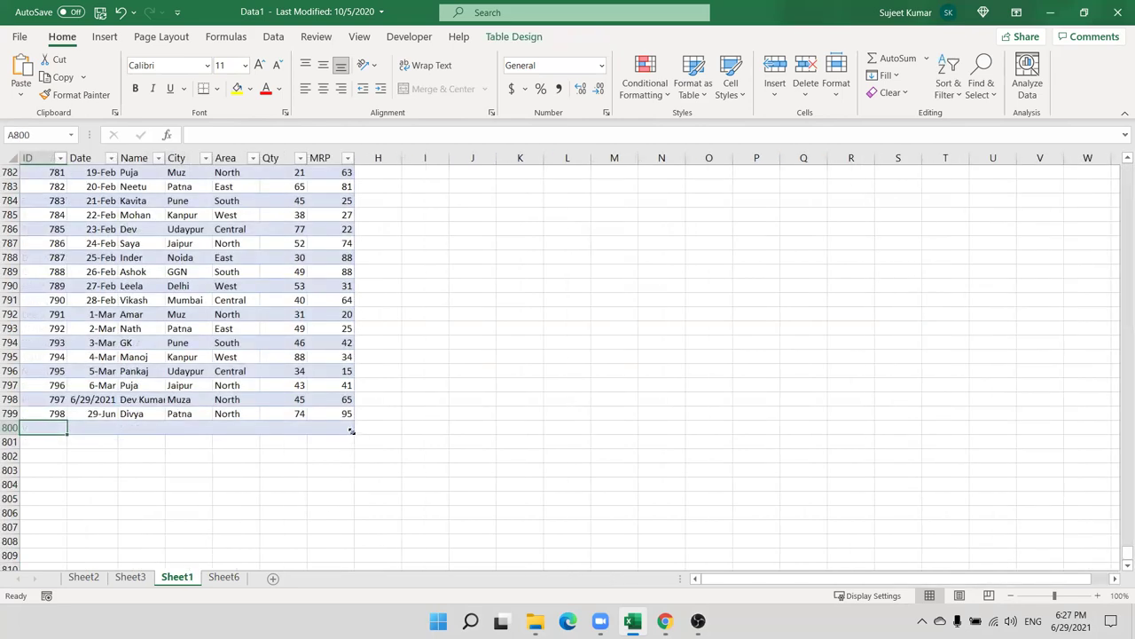
Step: Resize Table1 to end at row 799 and select the empty row 800 beneath it
left_click_drag(351, 430, 352, 423)
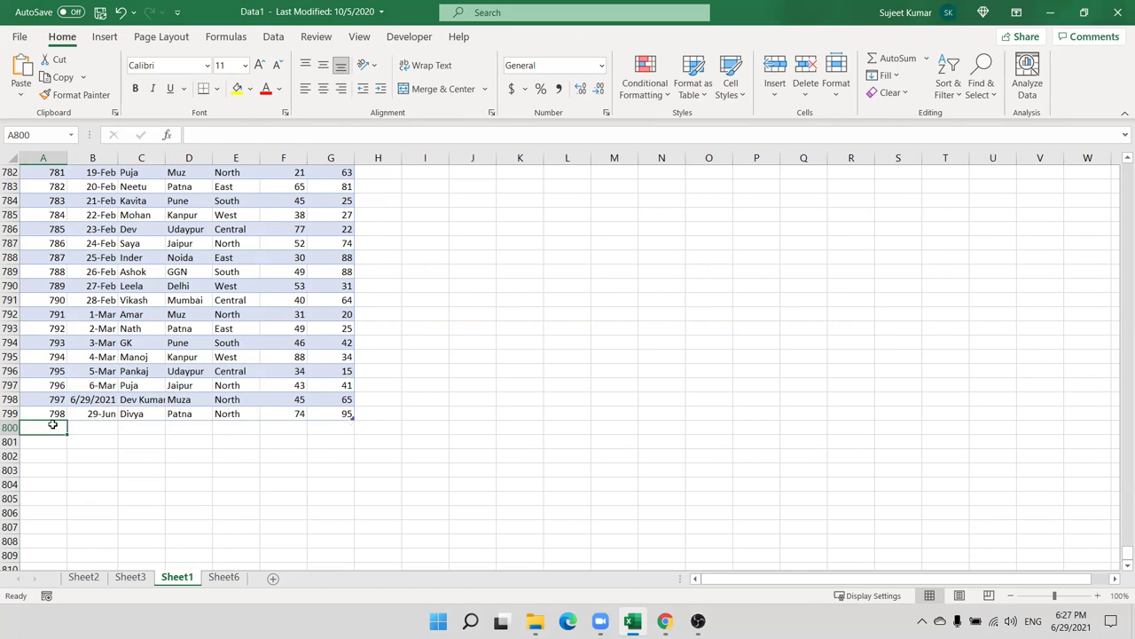
left_click_drag(53, 425, 327, 429)
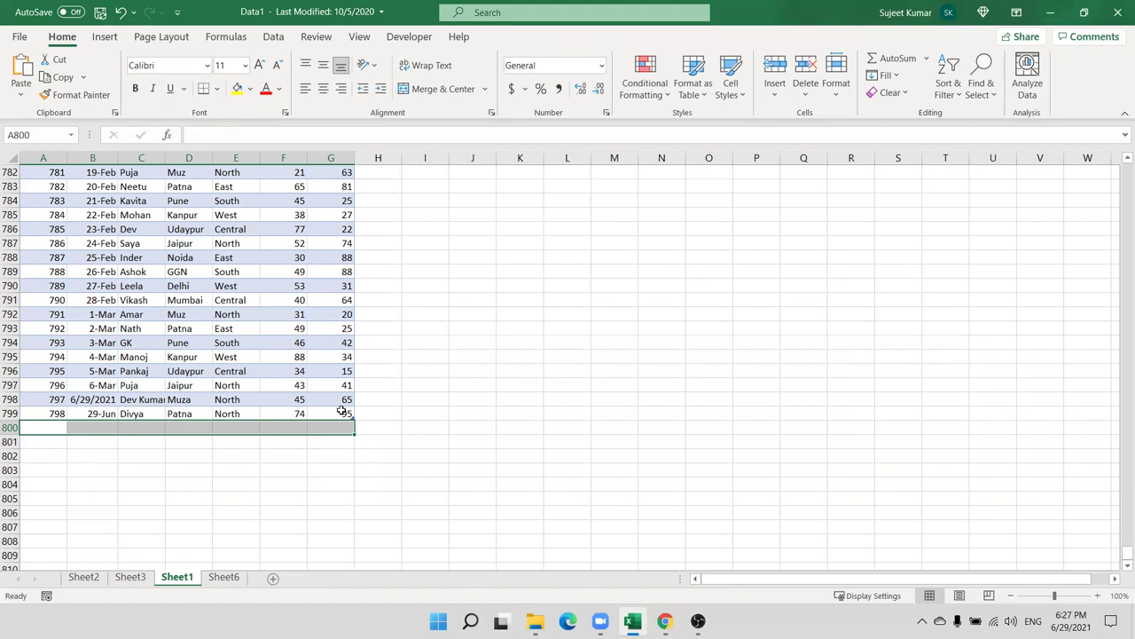
Step: Convert Table1 on Sheet1 back to a normal range and return to cell A1
left_click(342, 411)
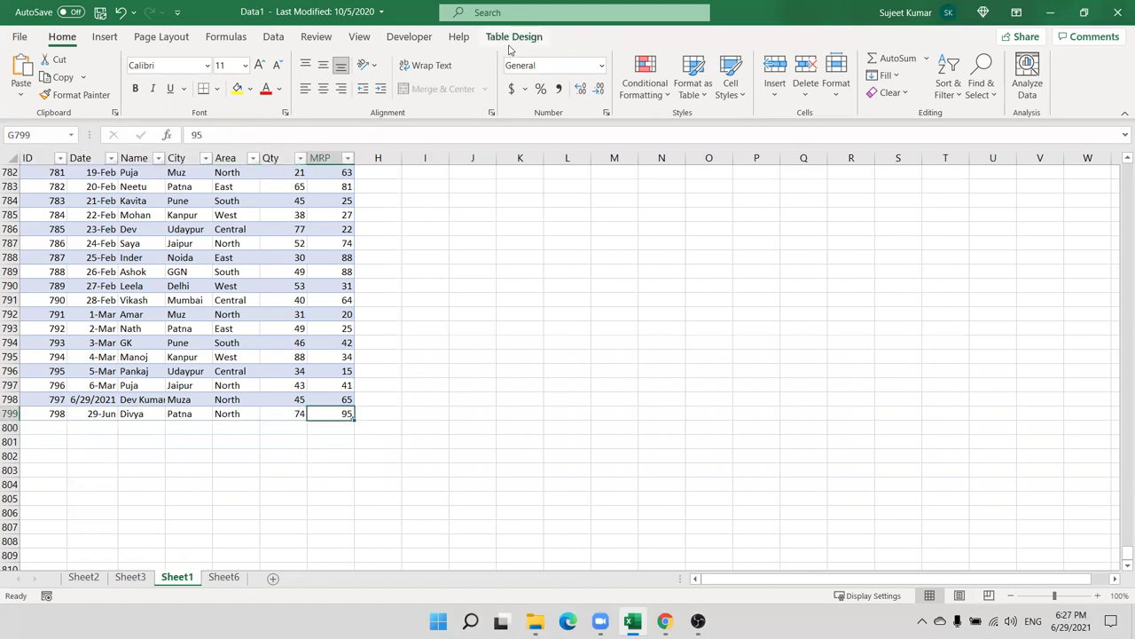
left_click(512, 40)
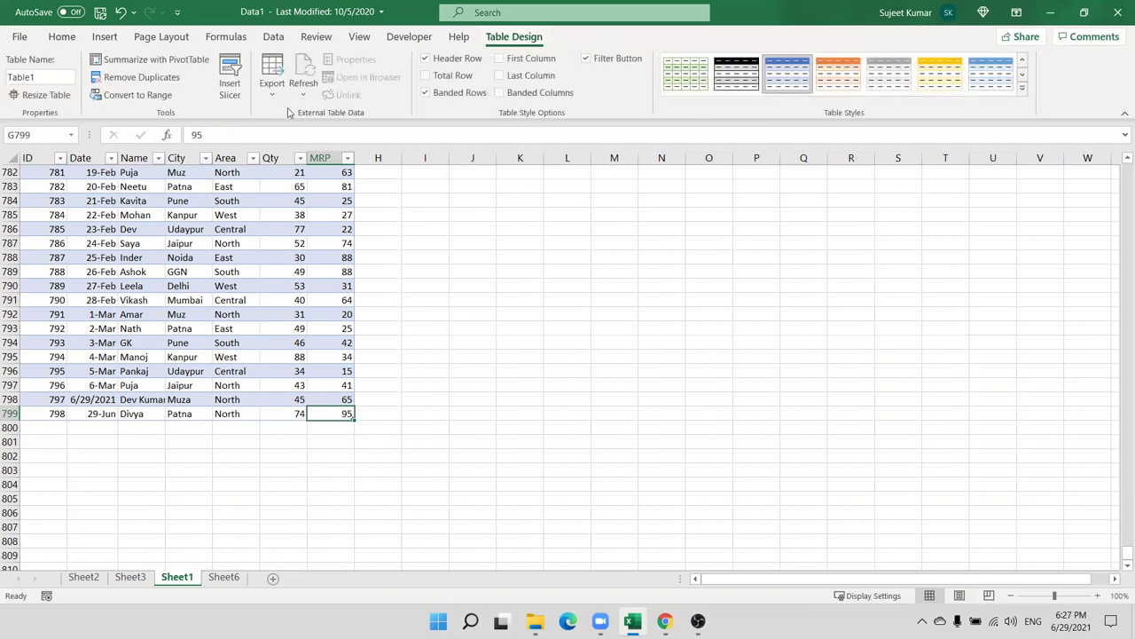
left_click(120, 98)
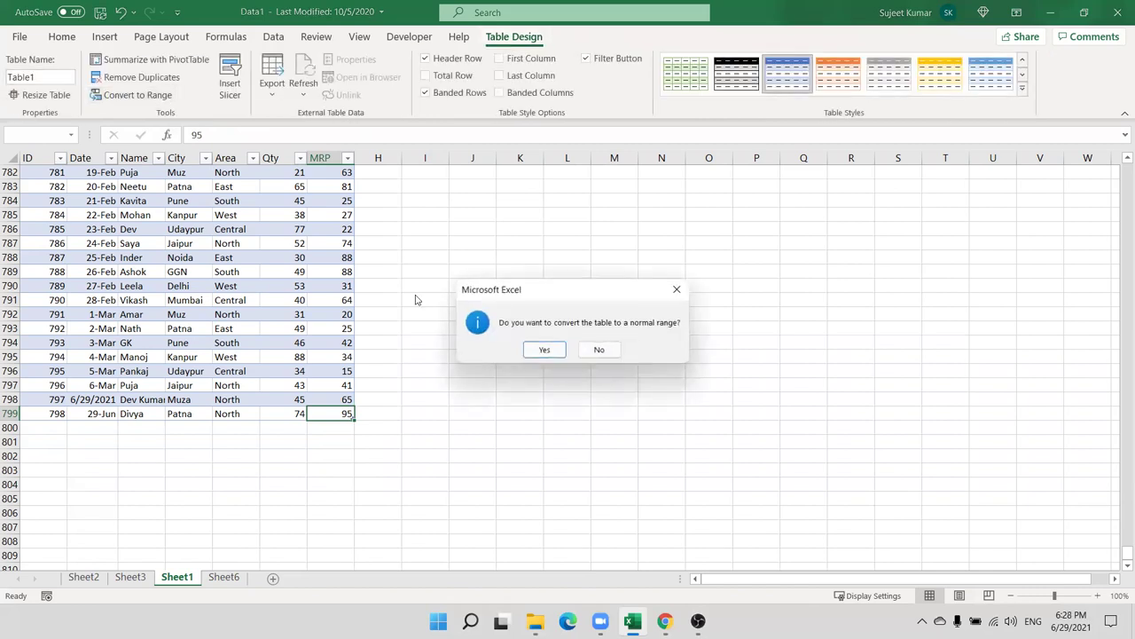
left_click(532, 348)
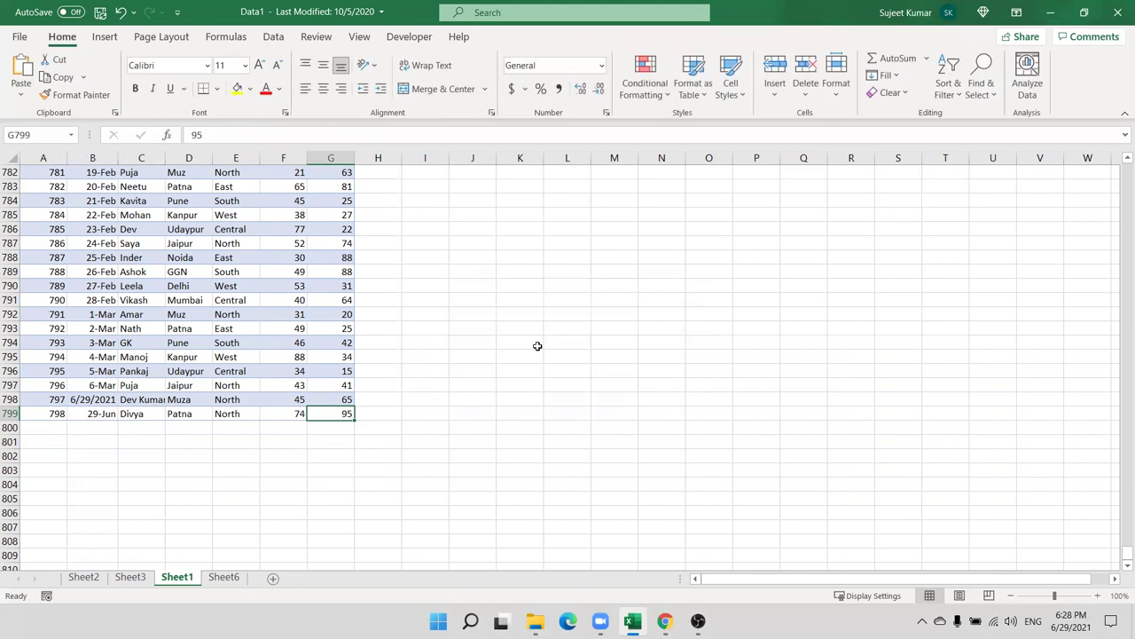
key("ctrl+Home")
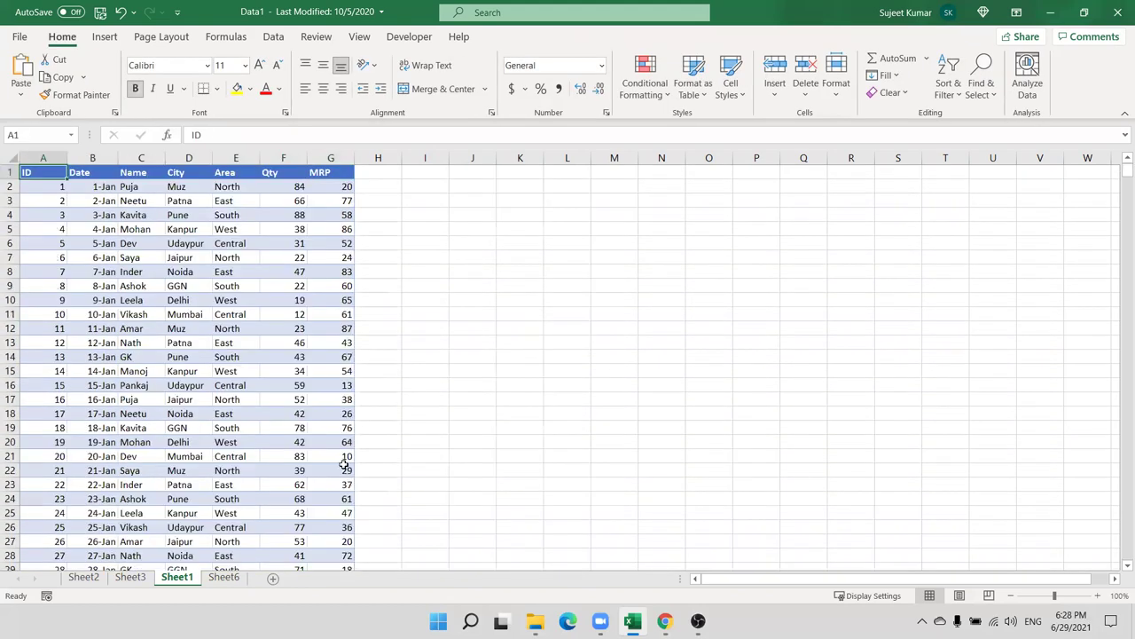
Step: Delete the Sheet3 pivot sheet permanently
left_click(130, 577)
right_click(137, 587)
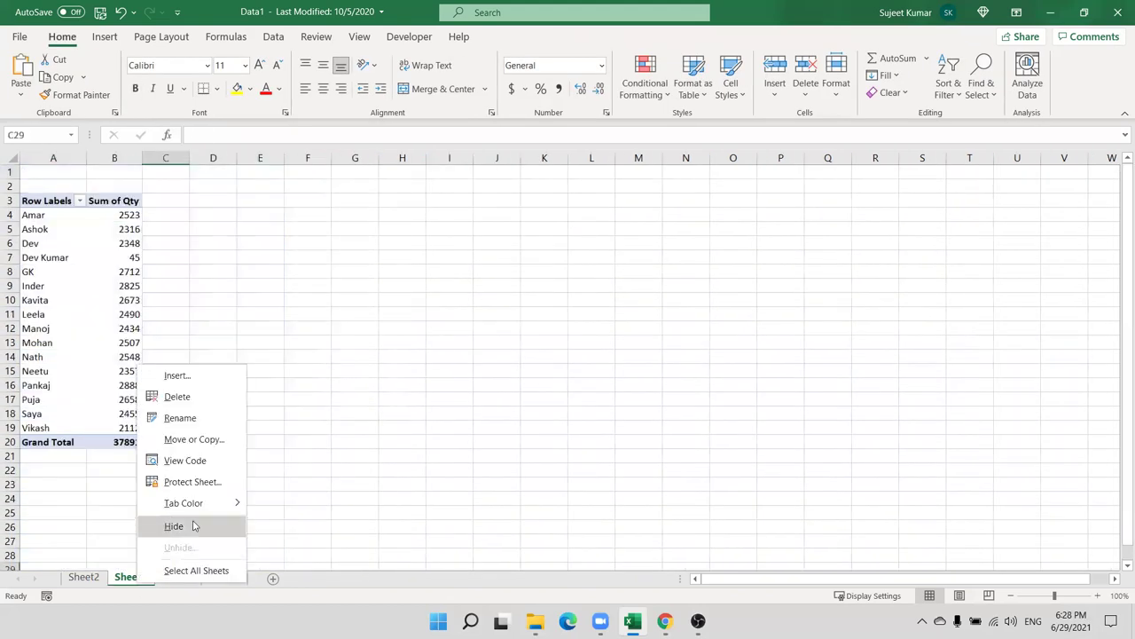
left_click(207, 405)
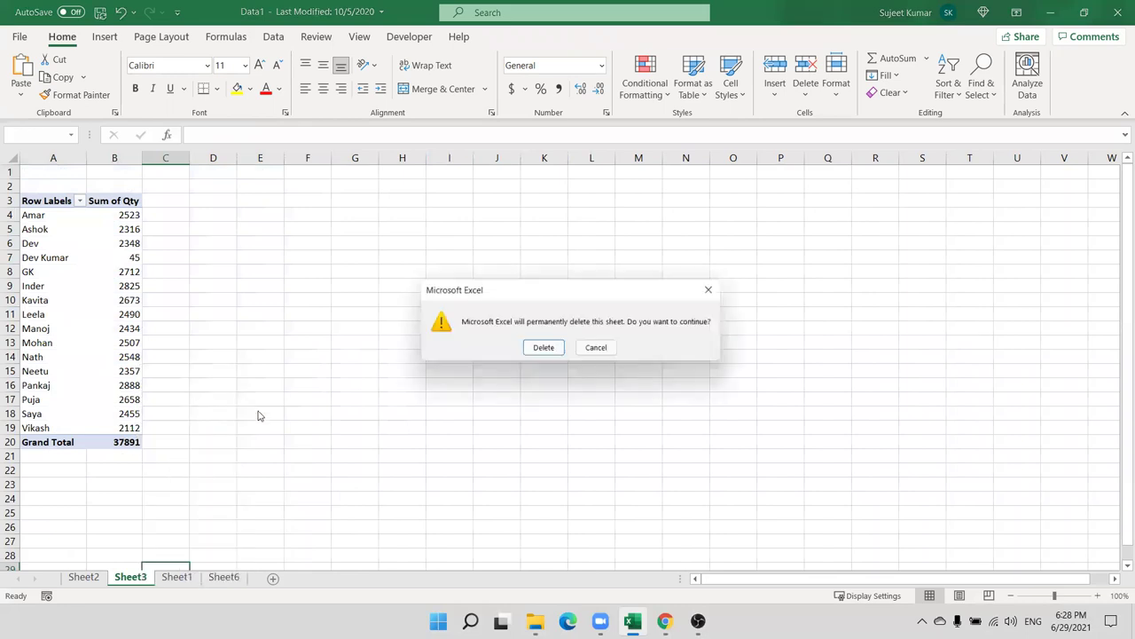
left_click(544, 349)
Step: Delete the Sheet2 pivot sheet permanently
left_click(93, 577)
right_click(100, 578)
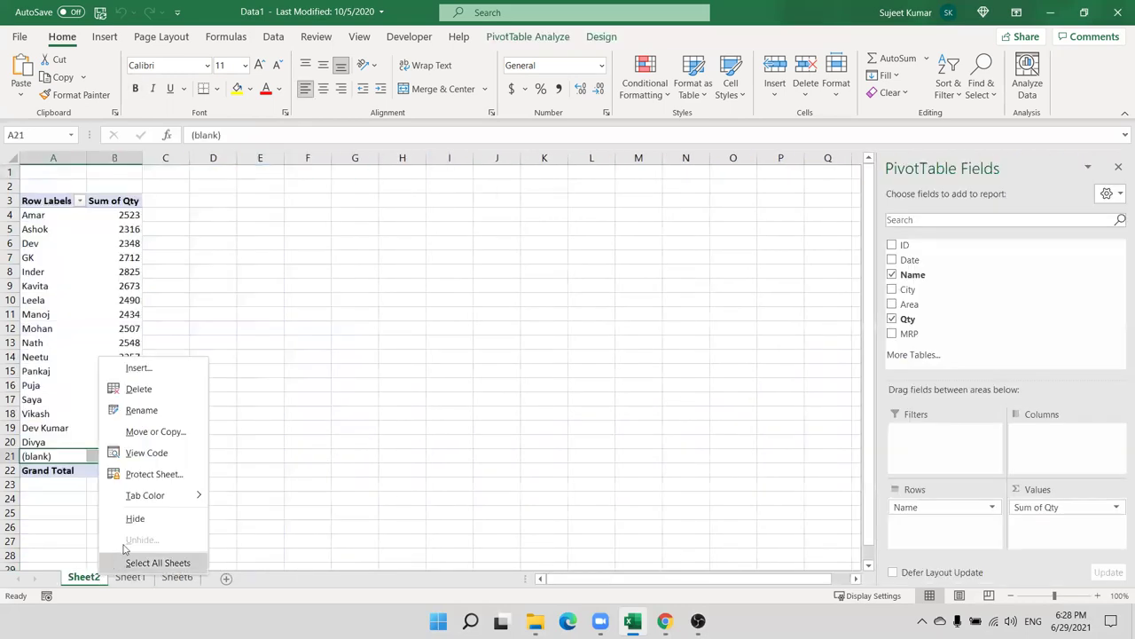
left_click(162, 395)
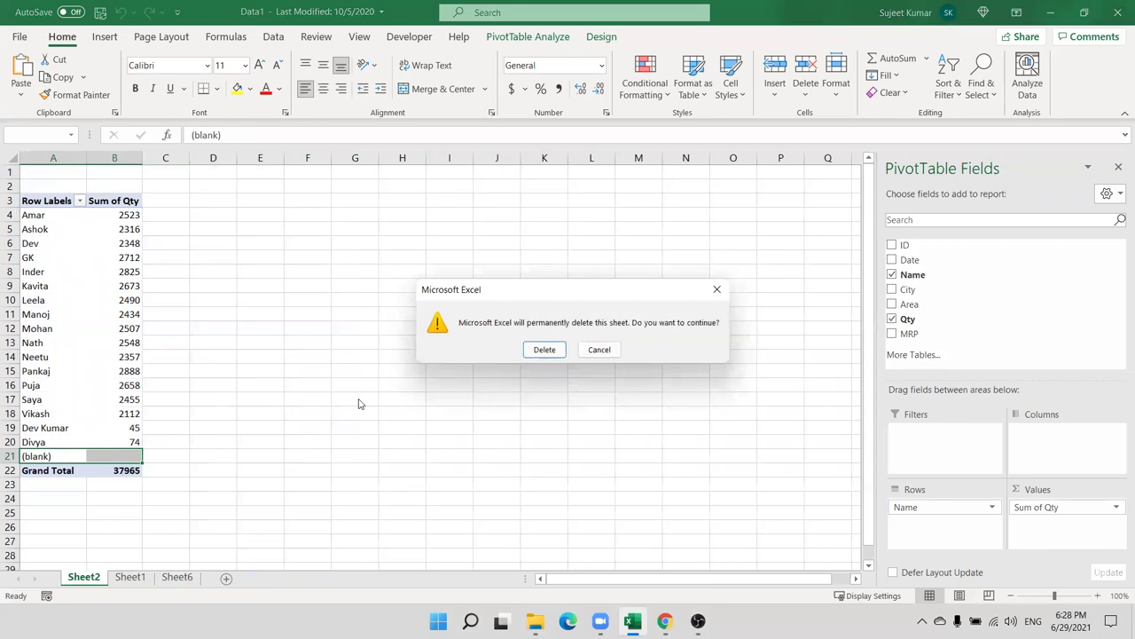
left_click(545, 349)
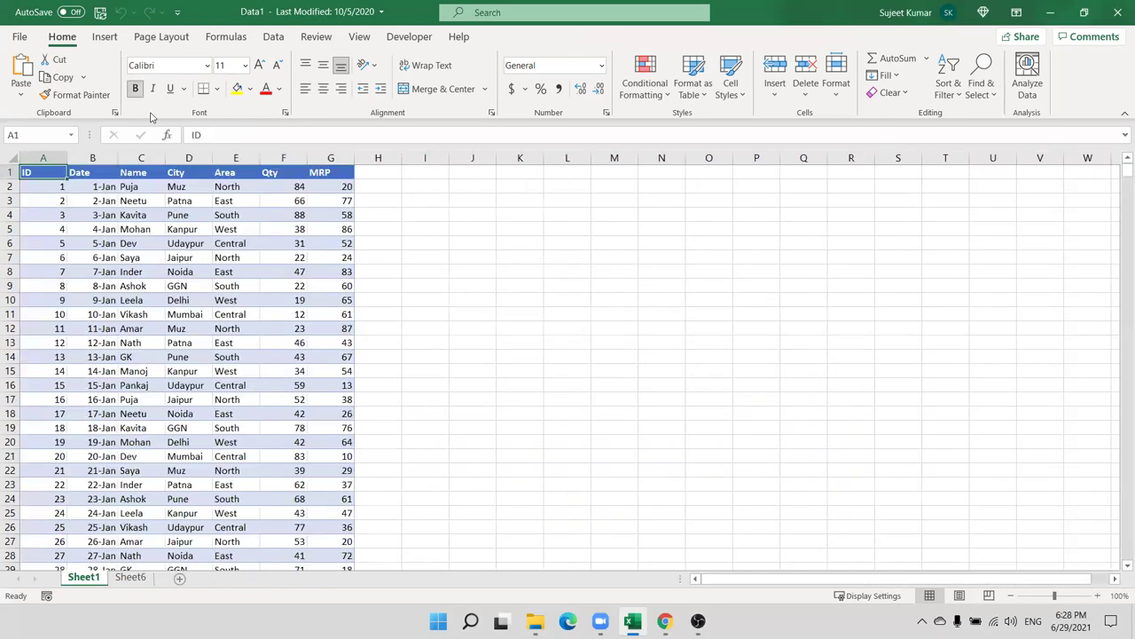
Step: From Sheet6, copy the Data1 workbook's file path from the recent workbooks list
left_click(132, 580)
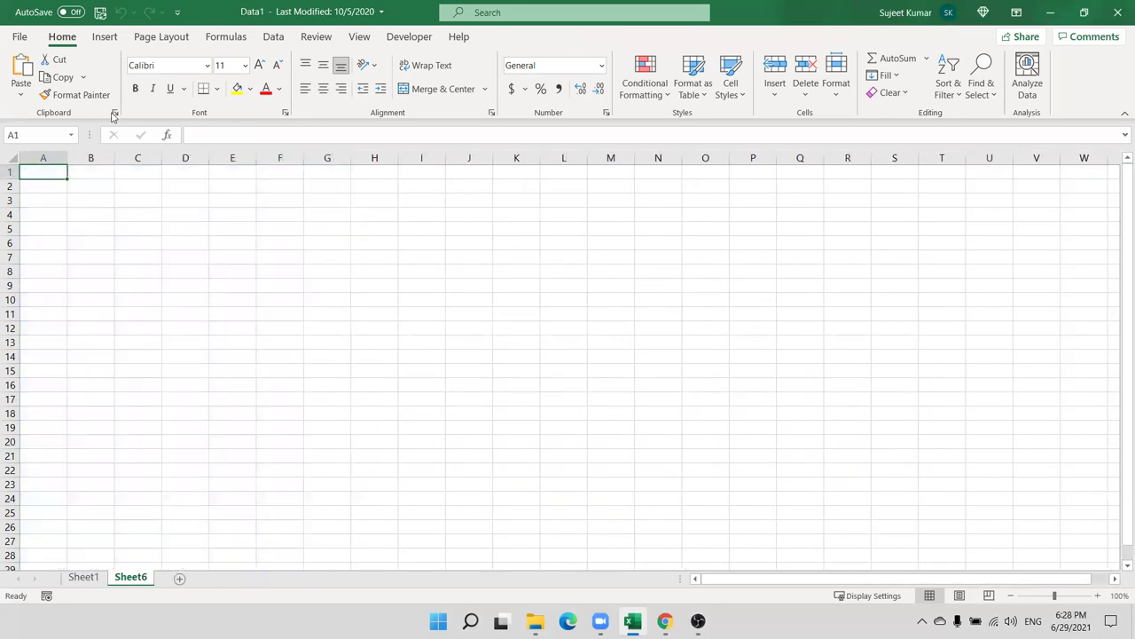
left_click(21, 37)
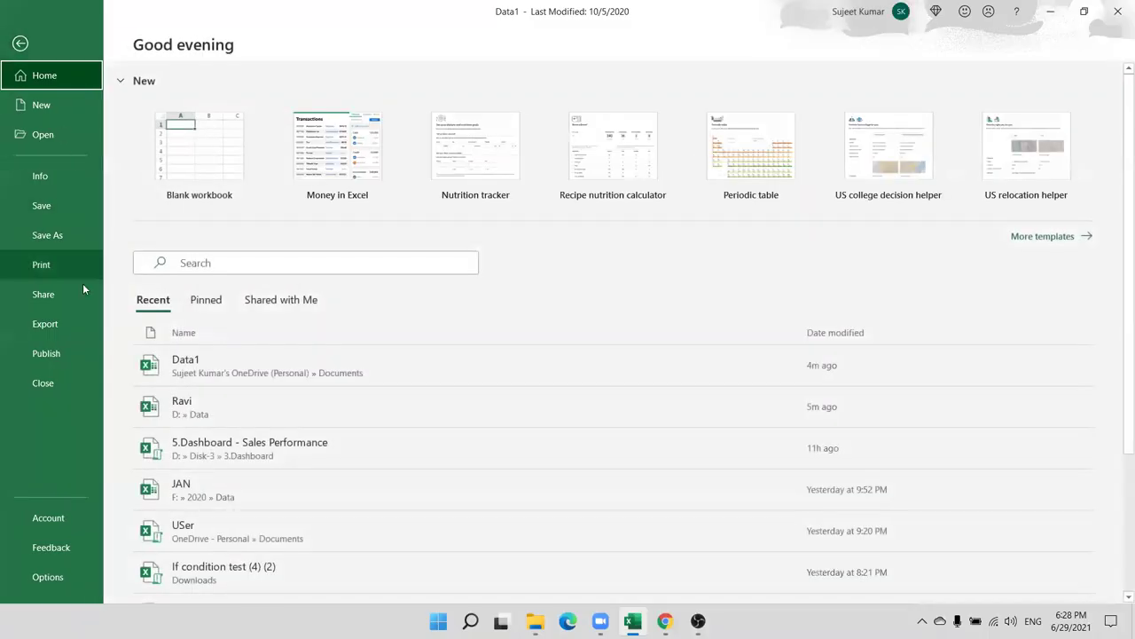
left_click(72, 142)
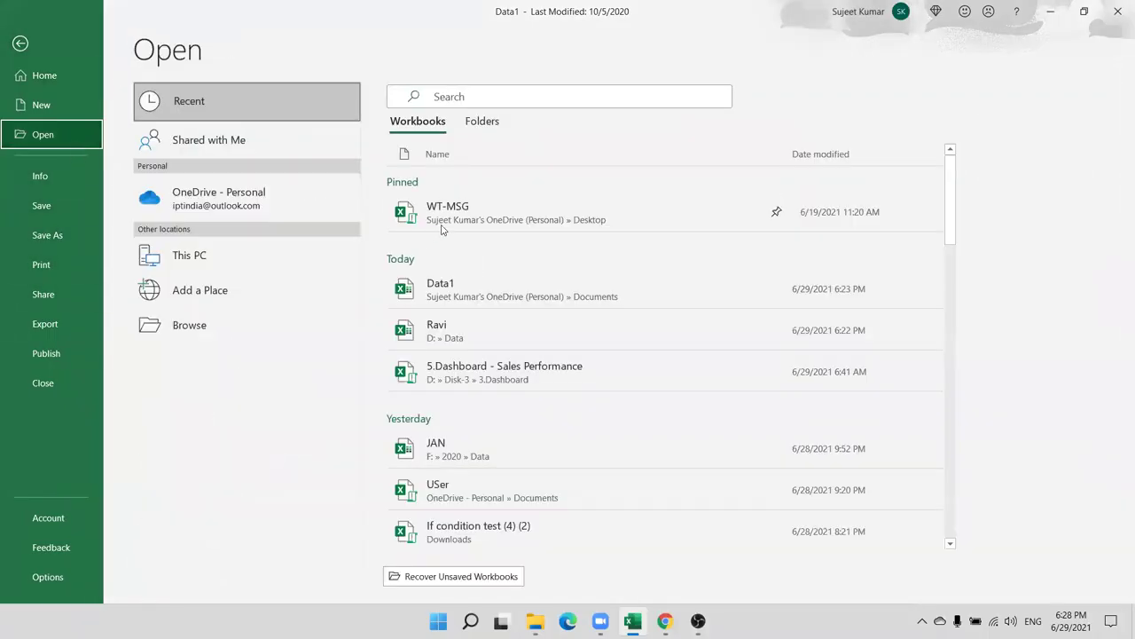
right_click(477, 299)
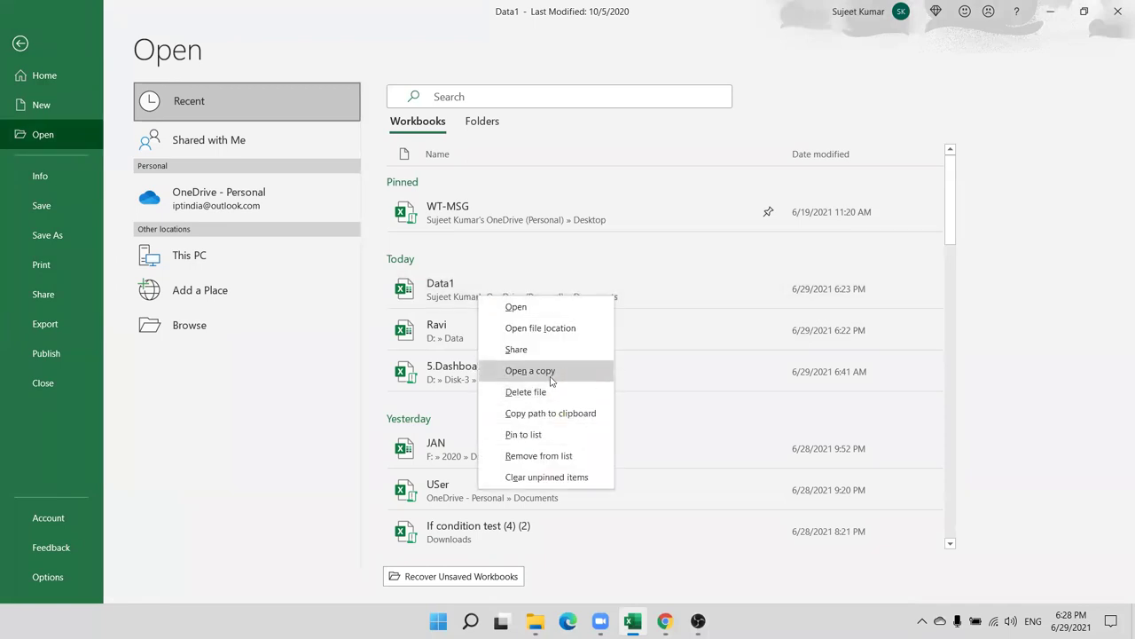
left_click(558, 414)
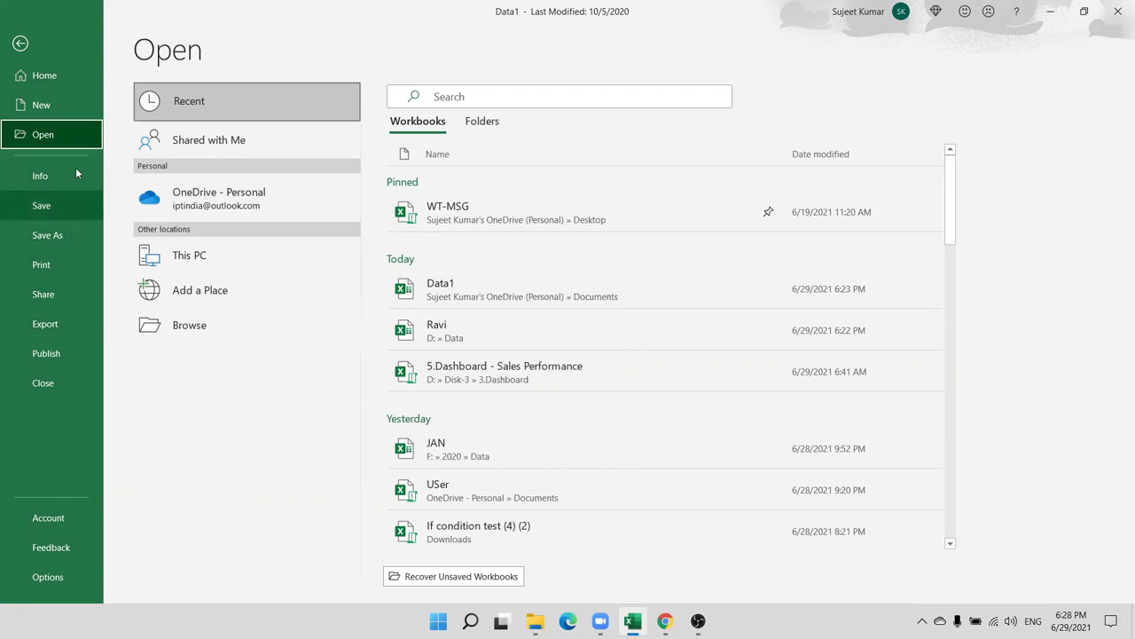
left_click(20, 44)
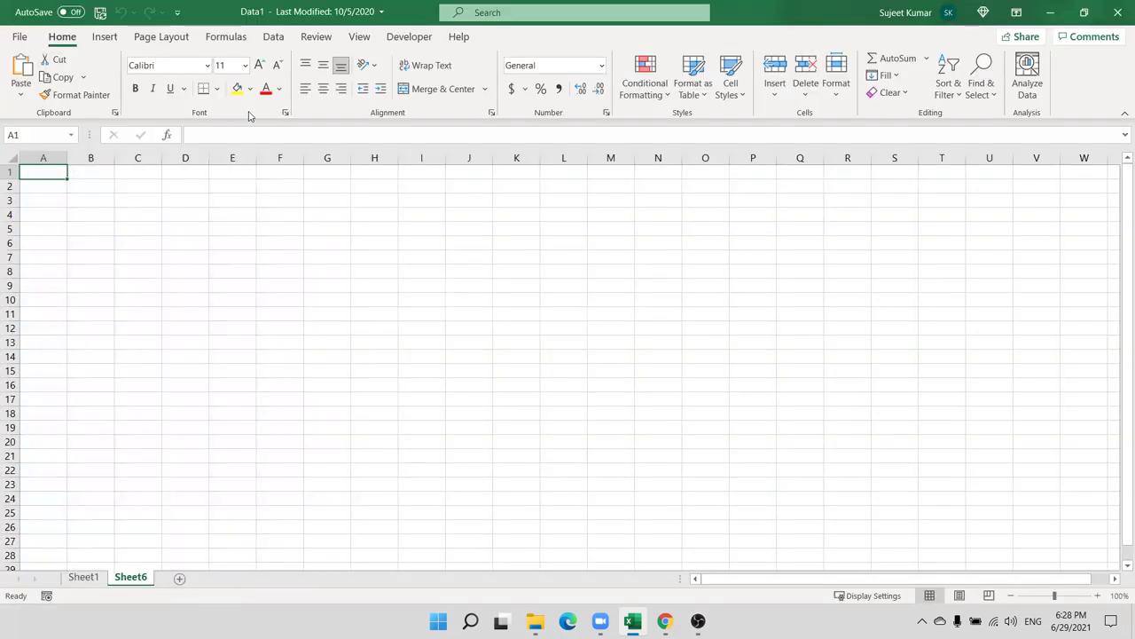
Step: Start a PivotTable from an external source, opening the pasted Data1 path as the connection
left_click(103, 37)
left_click(27, 71)
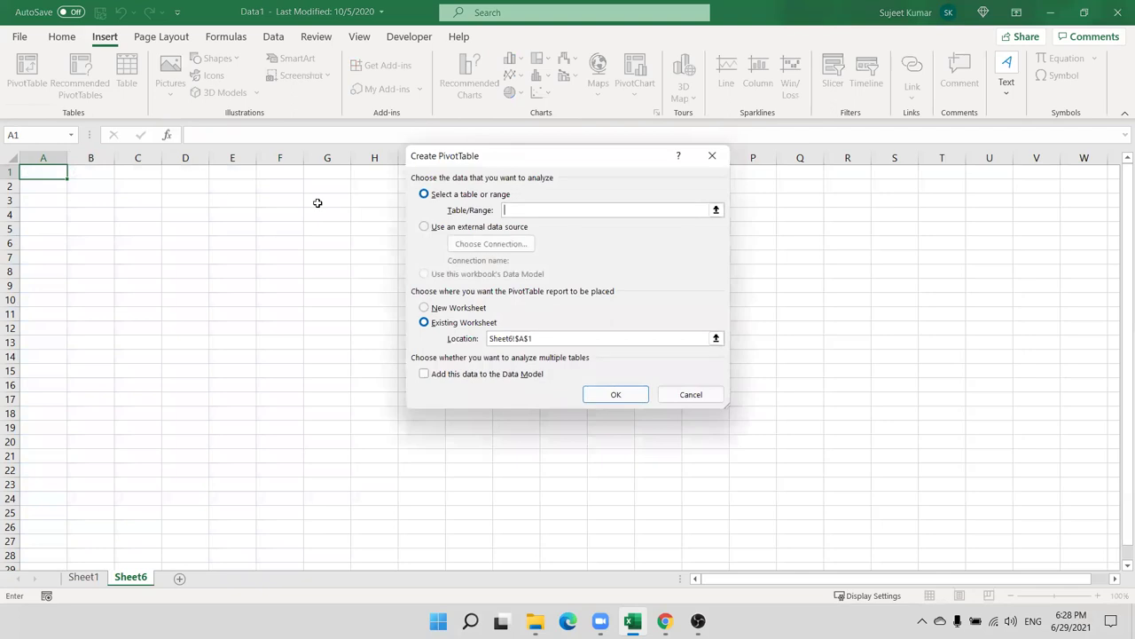
left_click(460, 229)
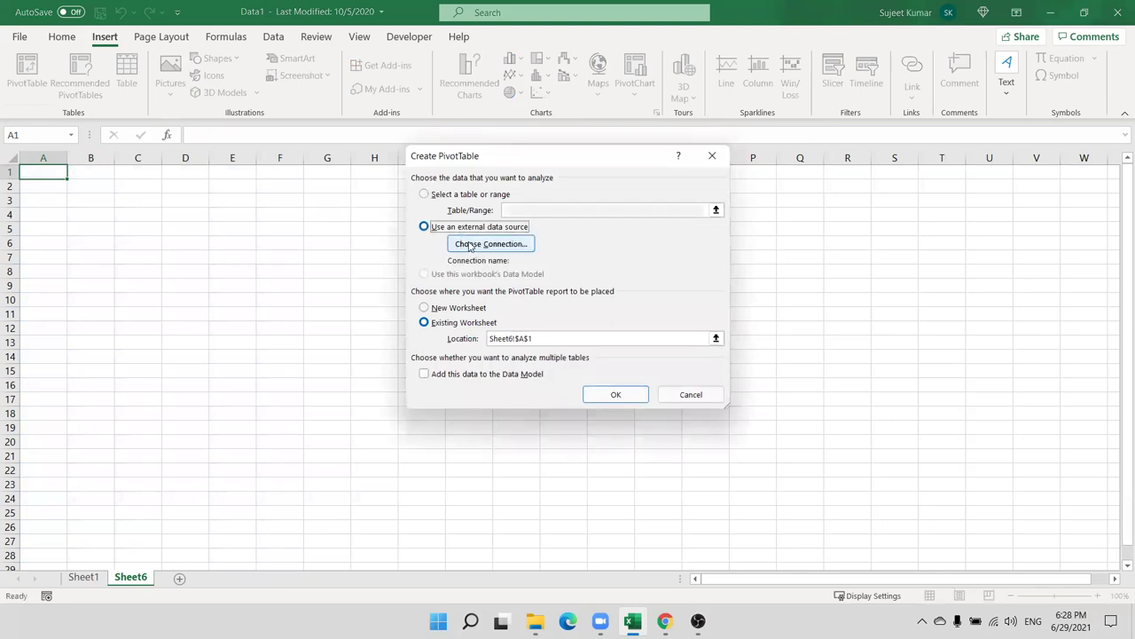
left_click(470, 245)
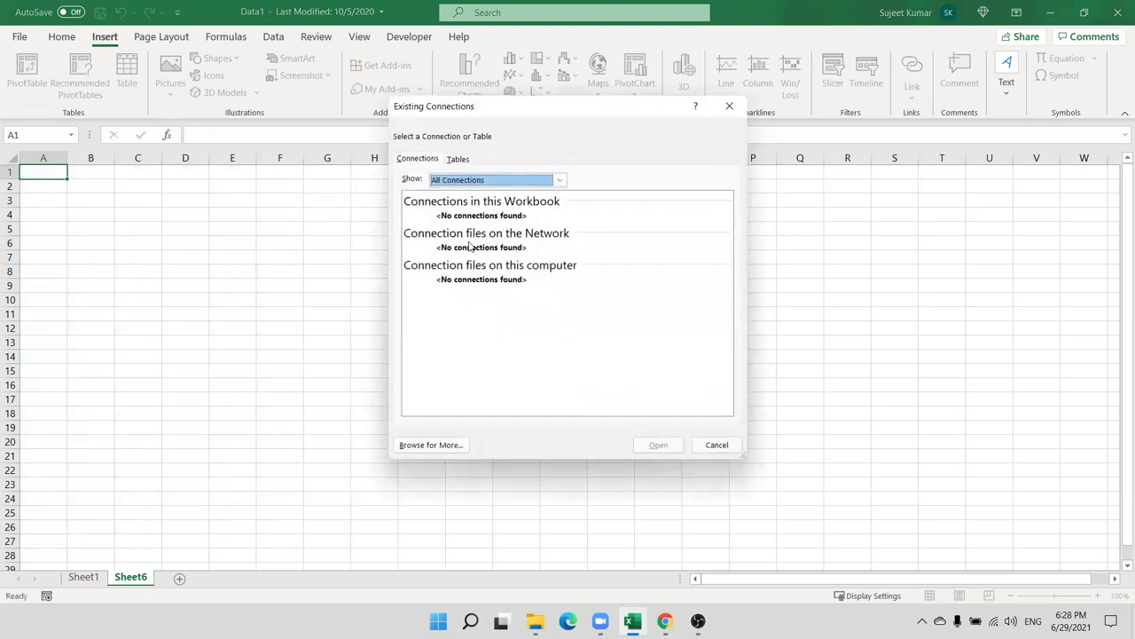
left_click(426, 446)
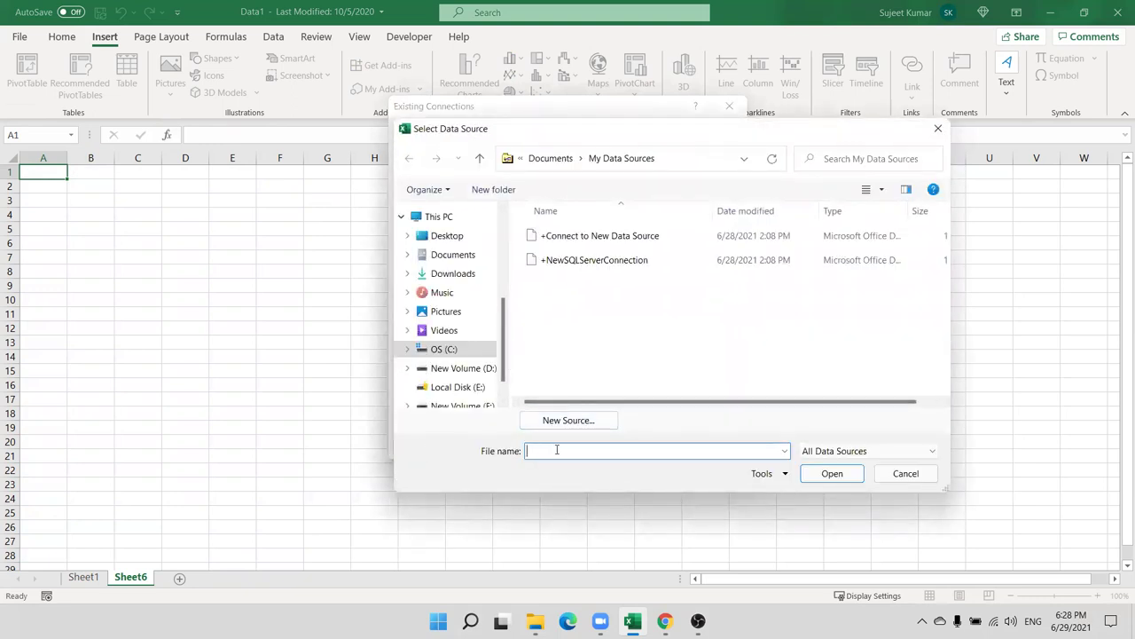
key("ctrl+v")
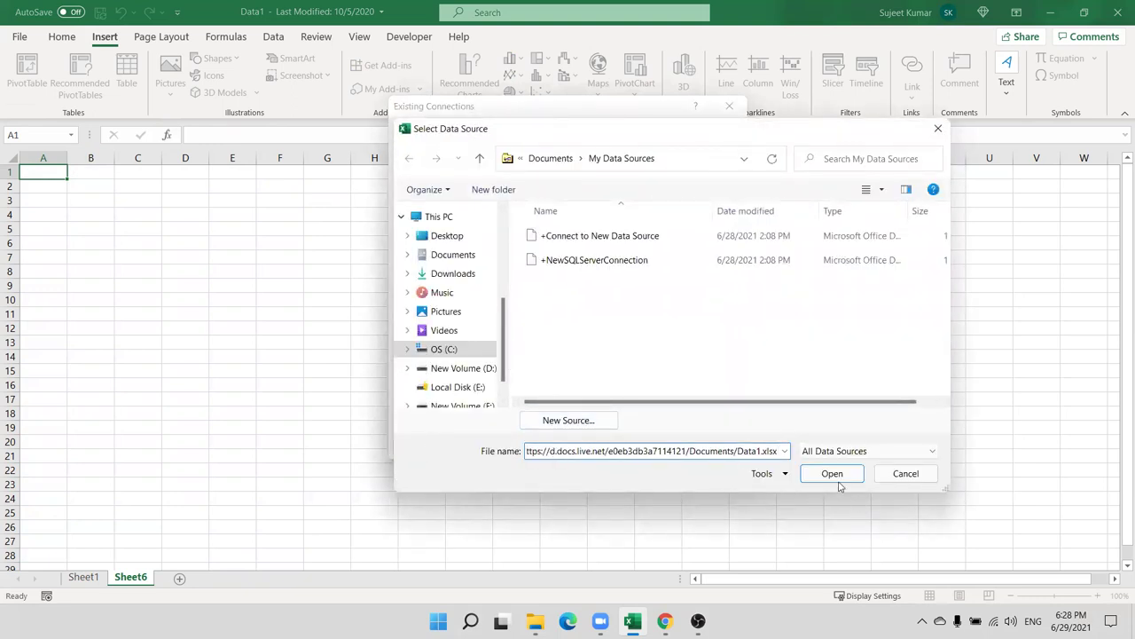
left_click(832, 473)
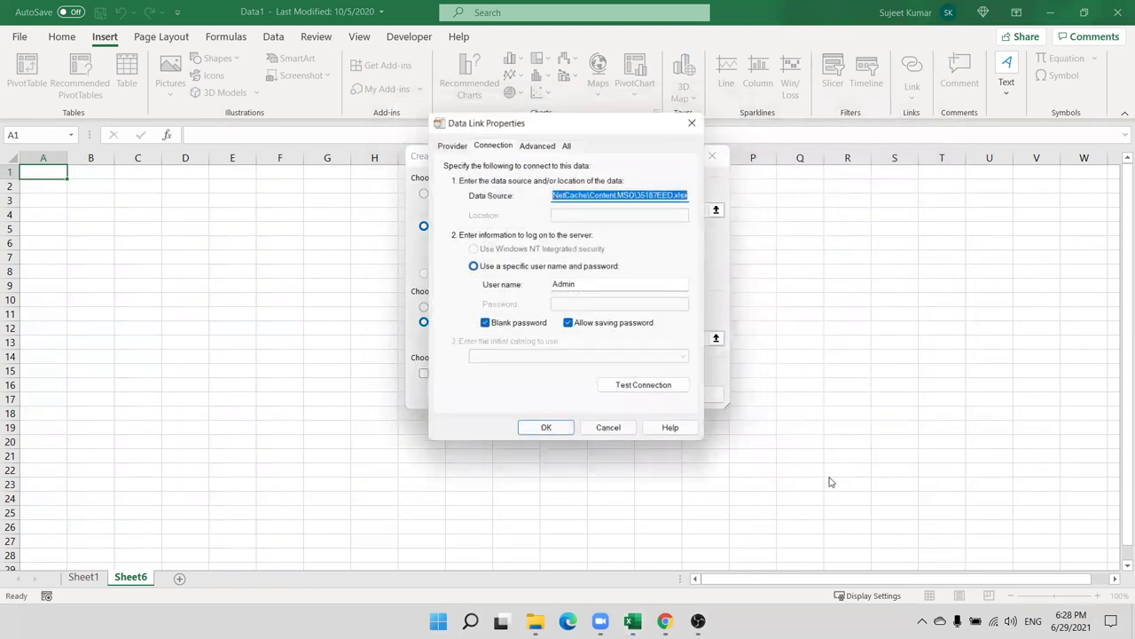
Step: Accept the data link settings, then cancel the pivot after the invalid data source error
left_click(544, 432)
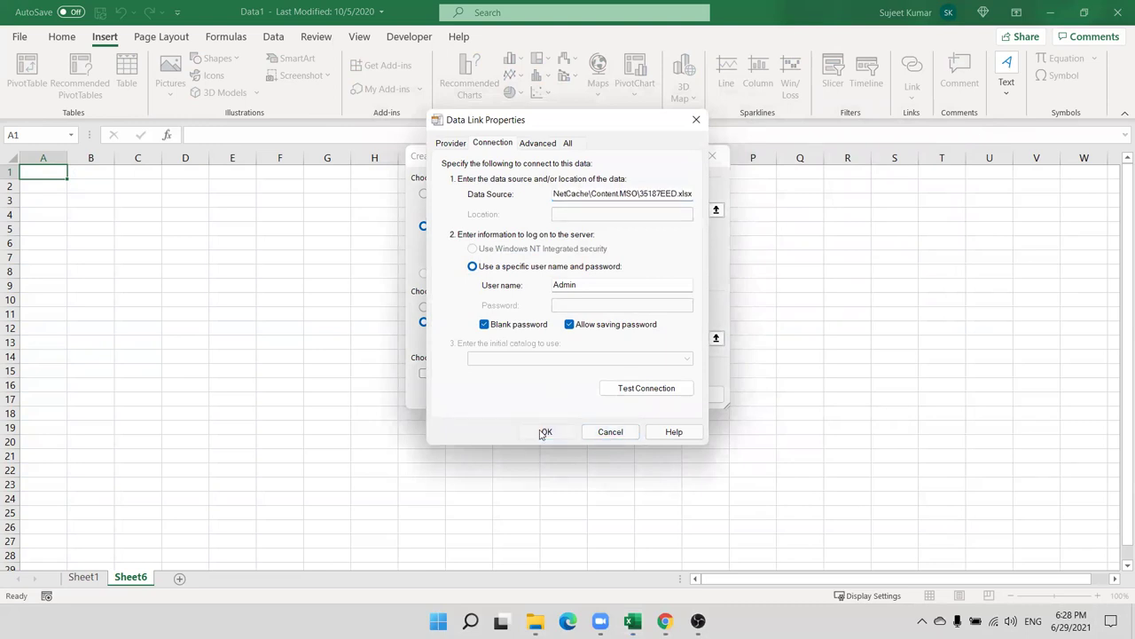
left_click(531, 344)
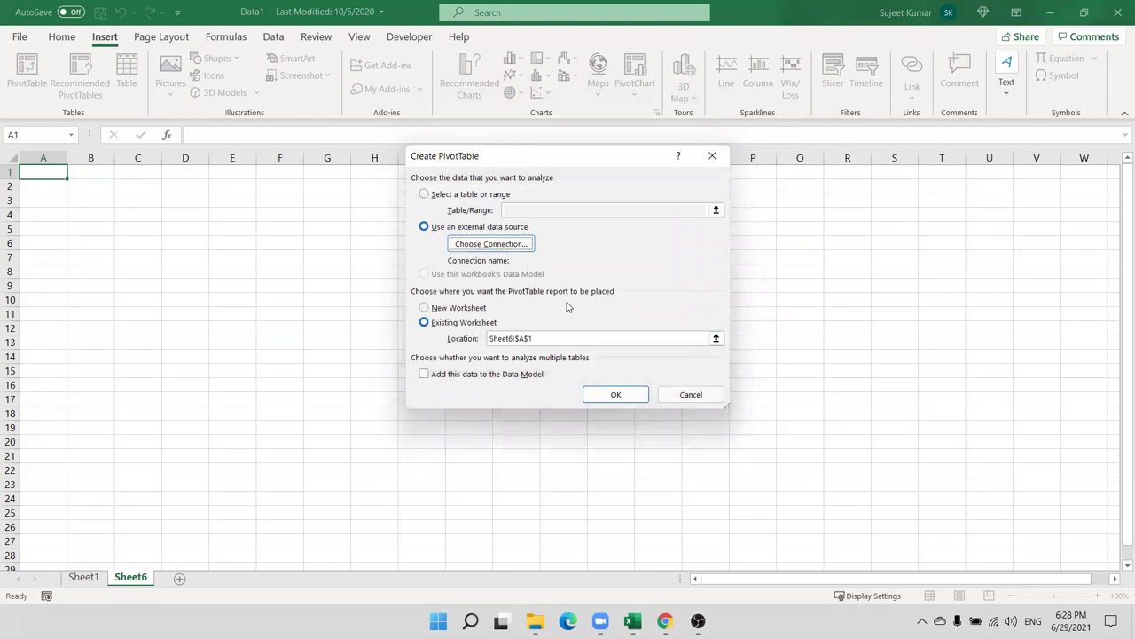
left_click(632, 401)
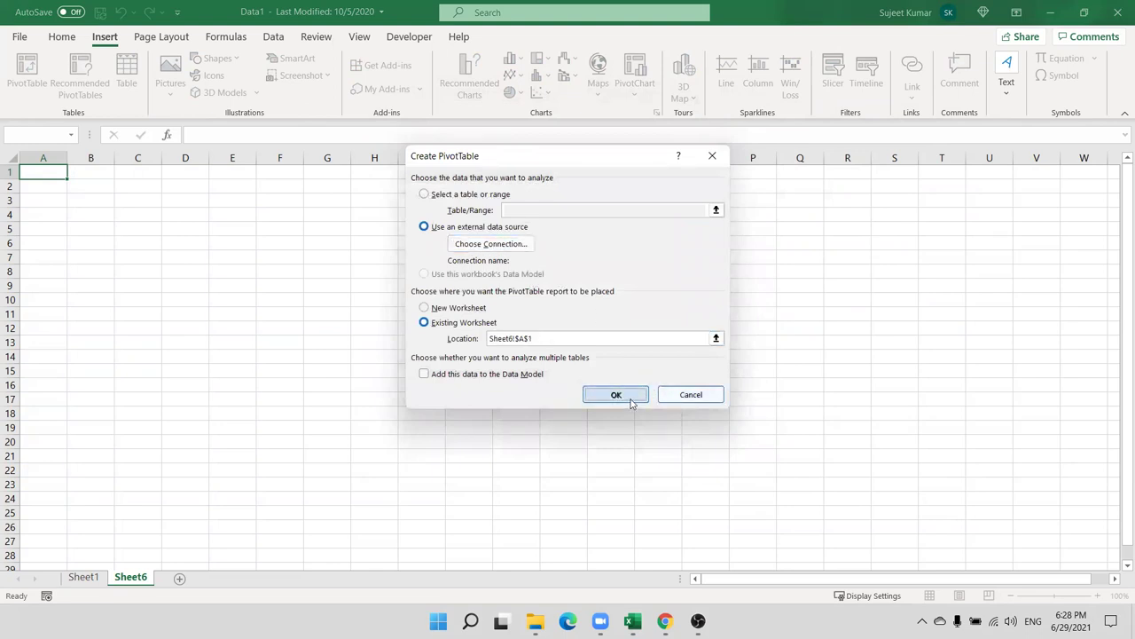
left_click(574, 347)
left_click(667, 393)
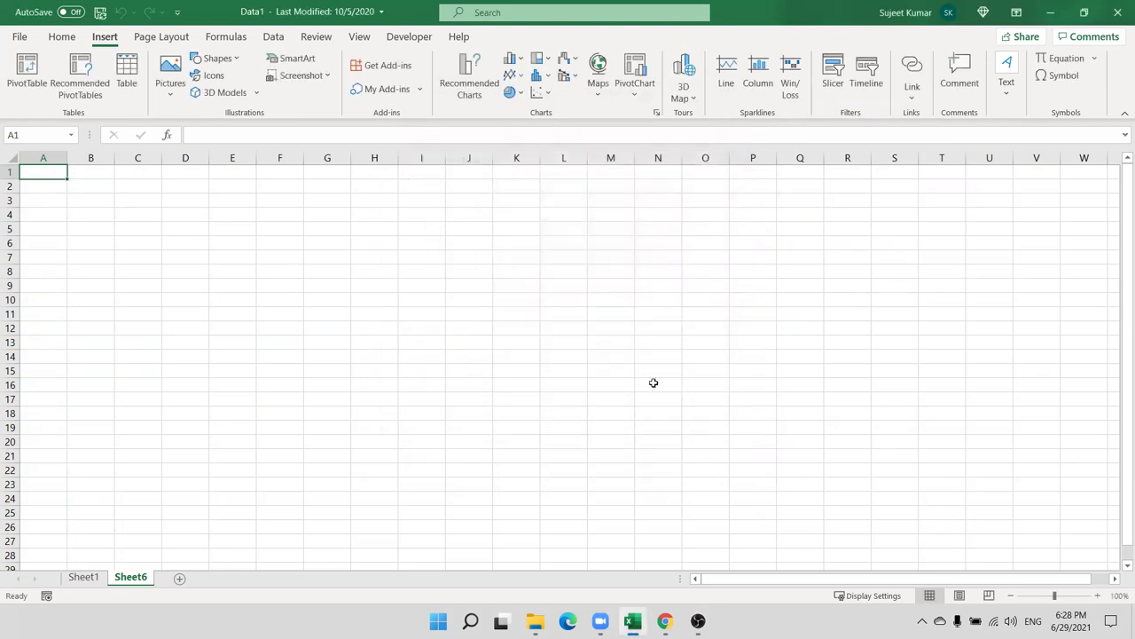
Step: Save the Data1 workbook through Save As into the Downloads folder
left_click(20, 36)
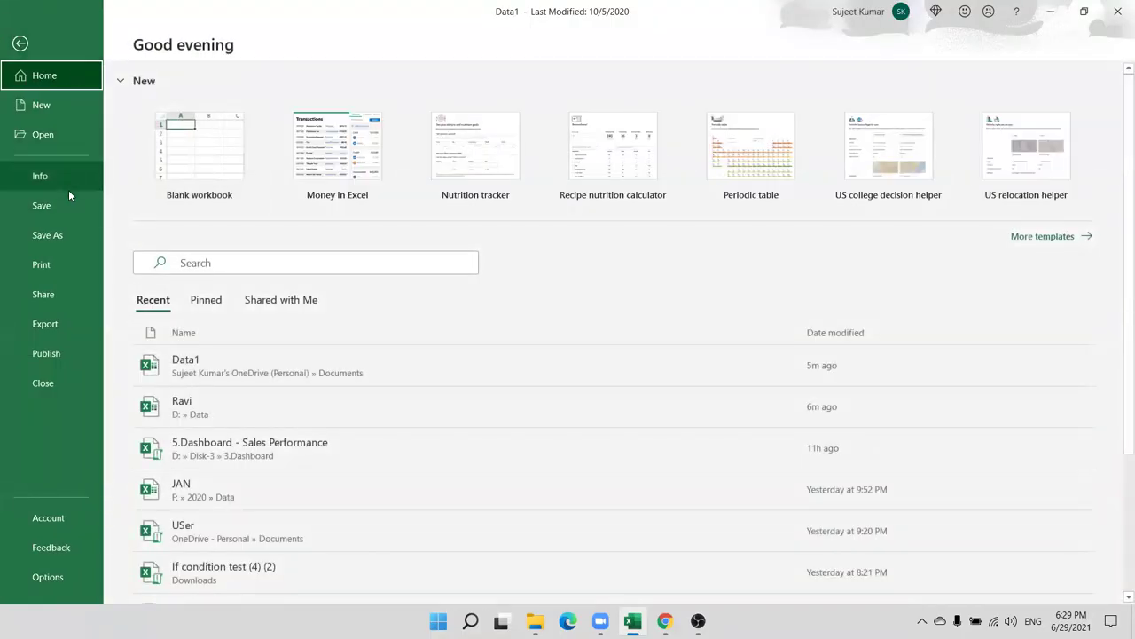
left_click(58, 233)
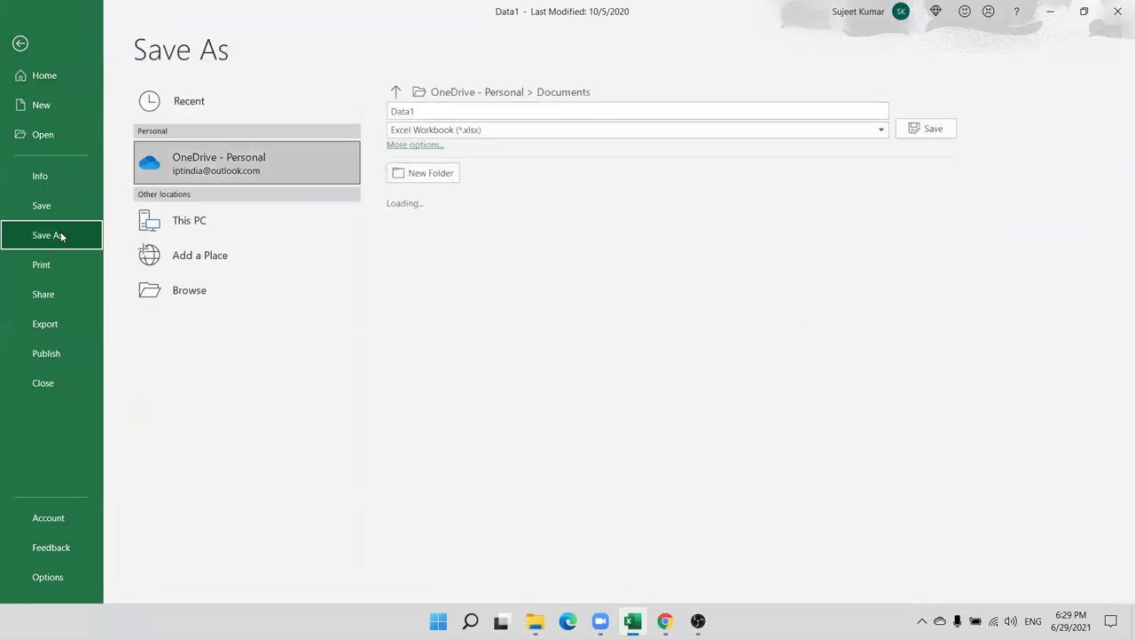
left_click(225, 302)
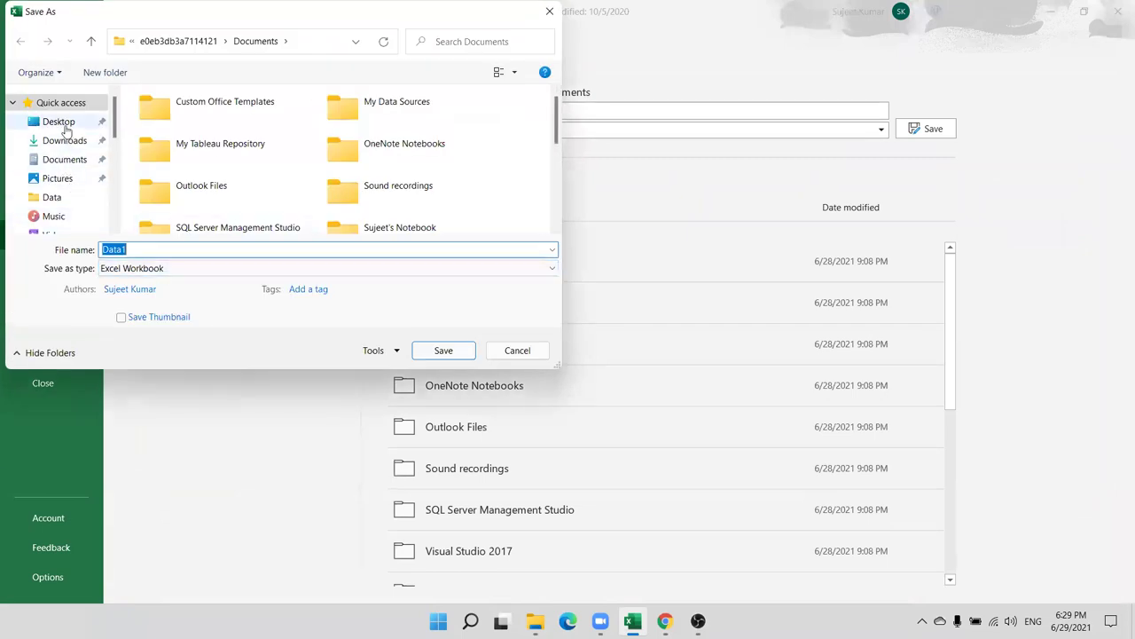
left_click(66, 160)
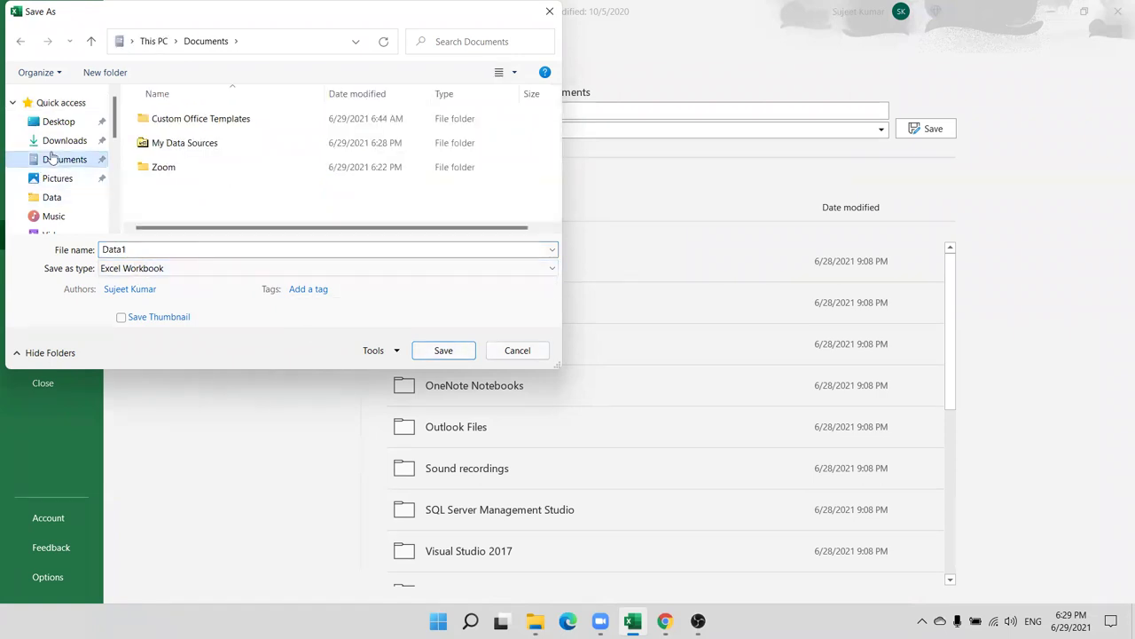
left_click(57, 142)
left_click(443, 352)
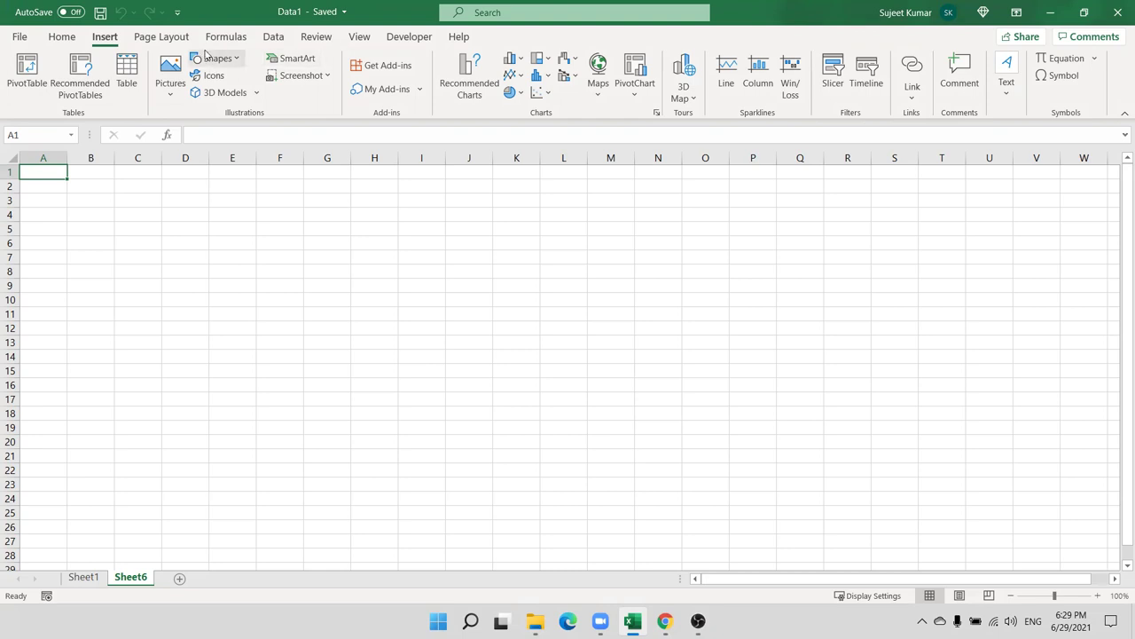
Step: Insert a PivotTable using an external connection, picking Downloads\Data1 as the source
left_click(27, 71)
left_click(434, 228)
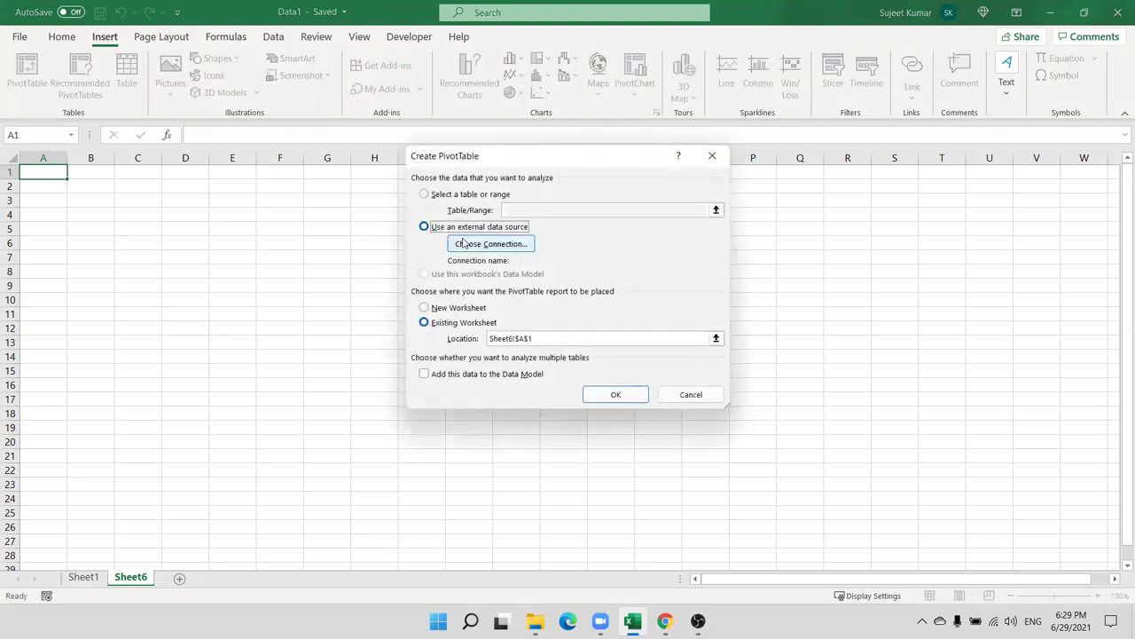
left_click(458, 250)
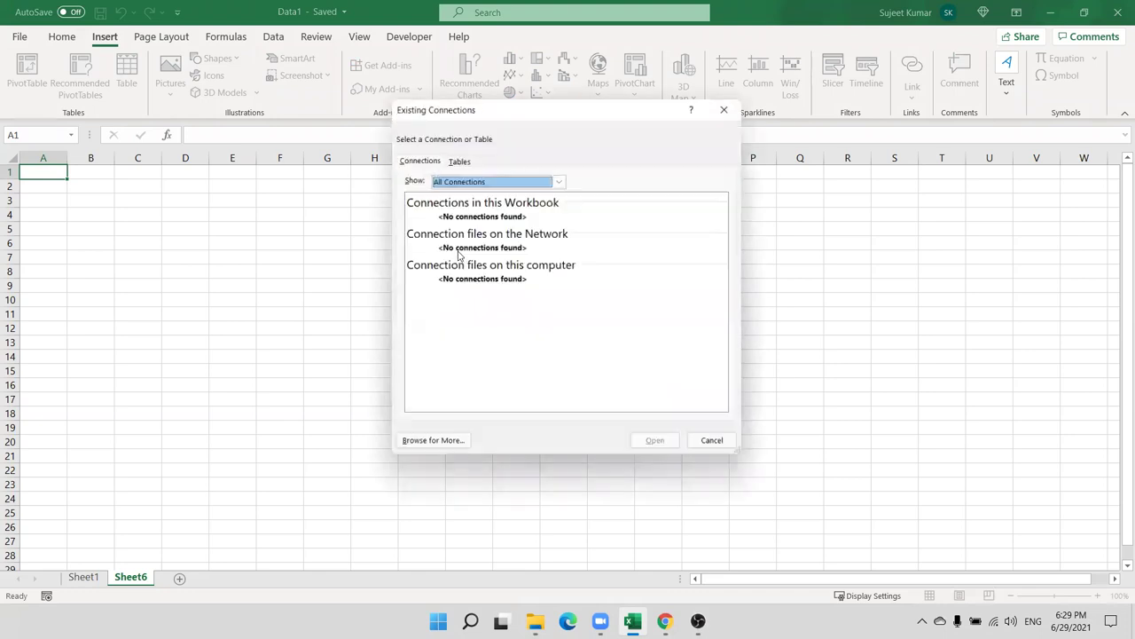
left_click(431, 445)
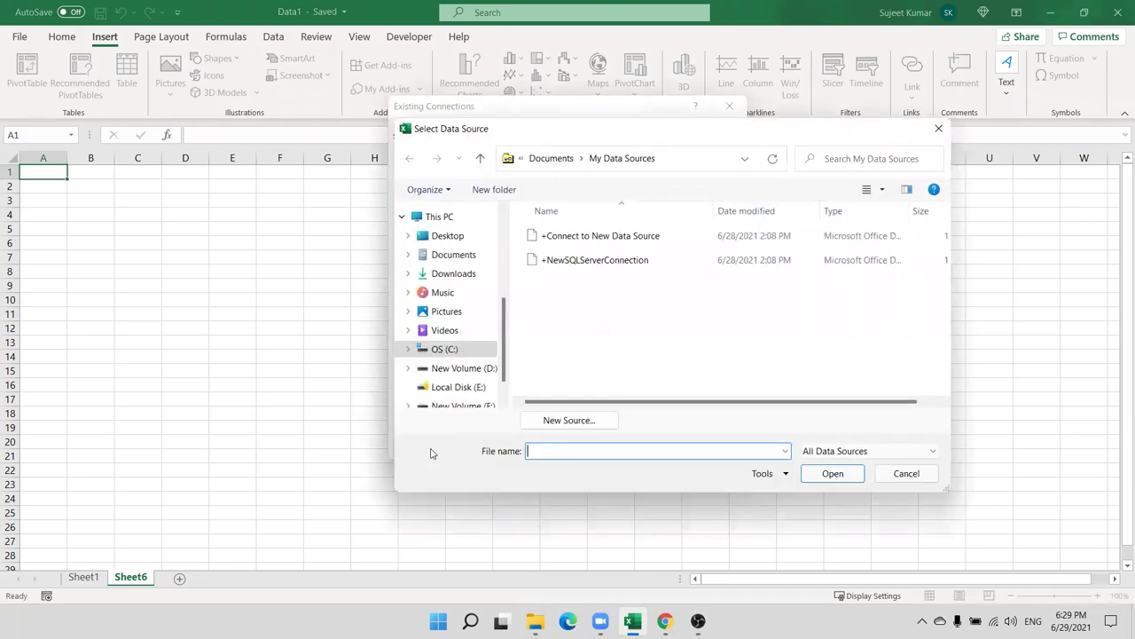
left_click(451, 256)
left_click(450, 272)
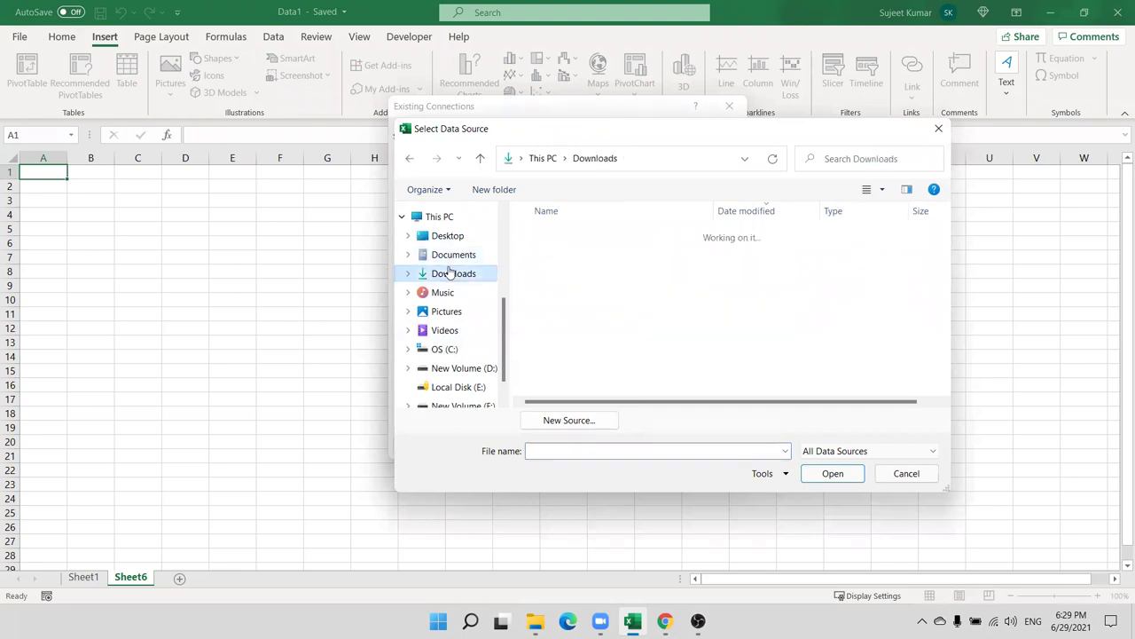
left_click(545, 257)
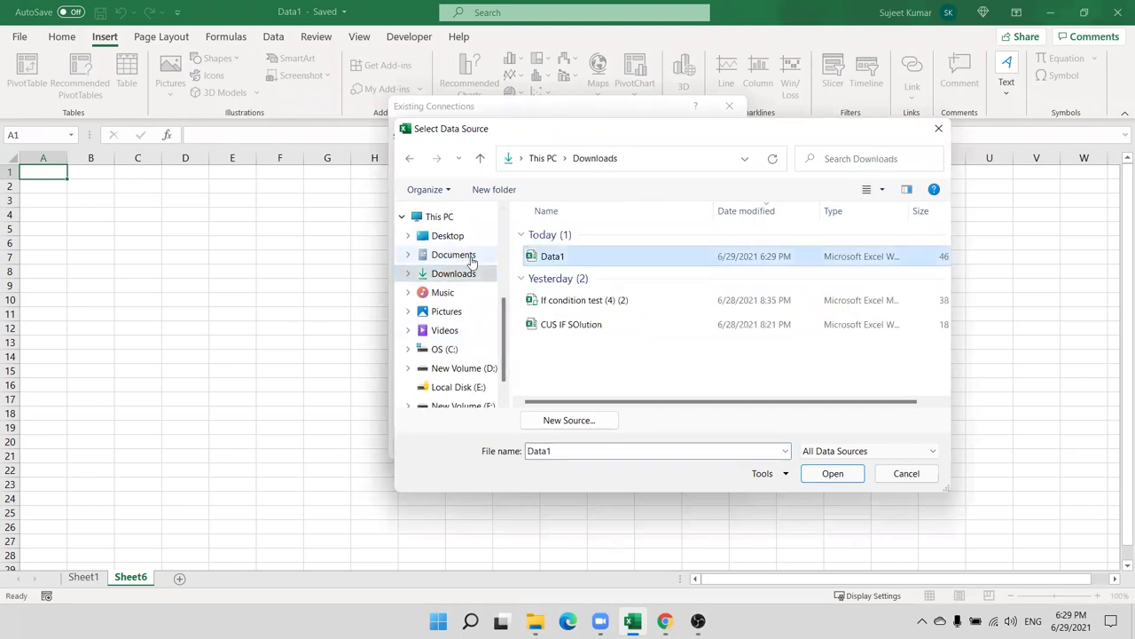
left_click(842, 474)
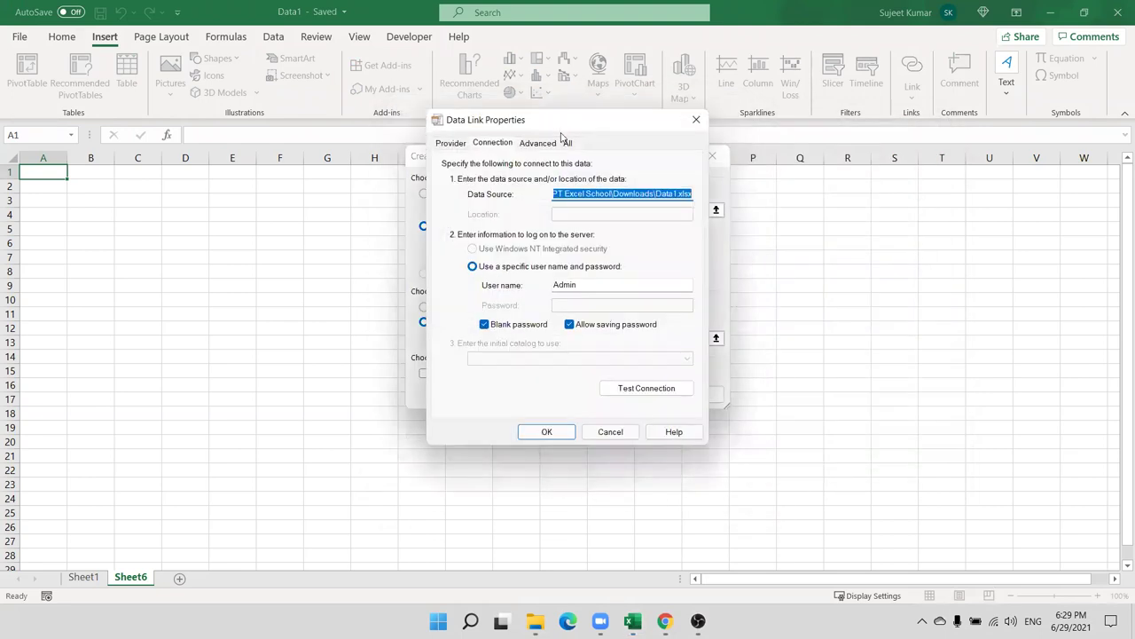
Step: Confirm the Data Link Properties and OLE DB initialization settings for Data1
left_click(451, 144)
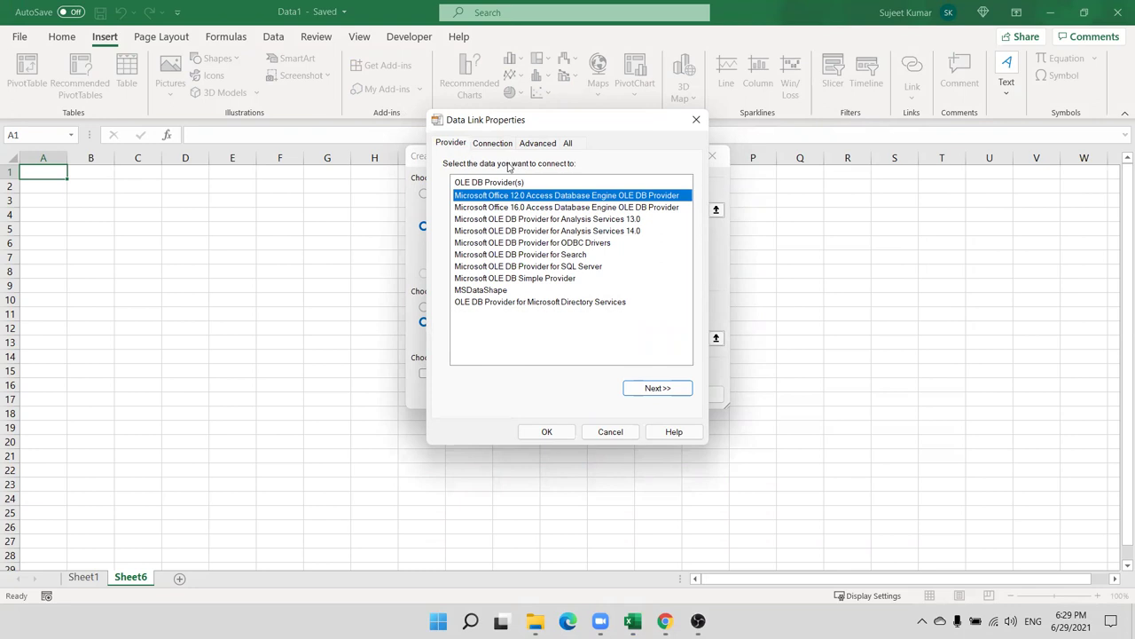
left_click(645, 395)
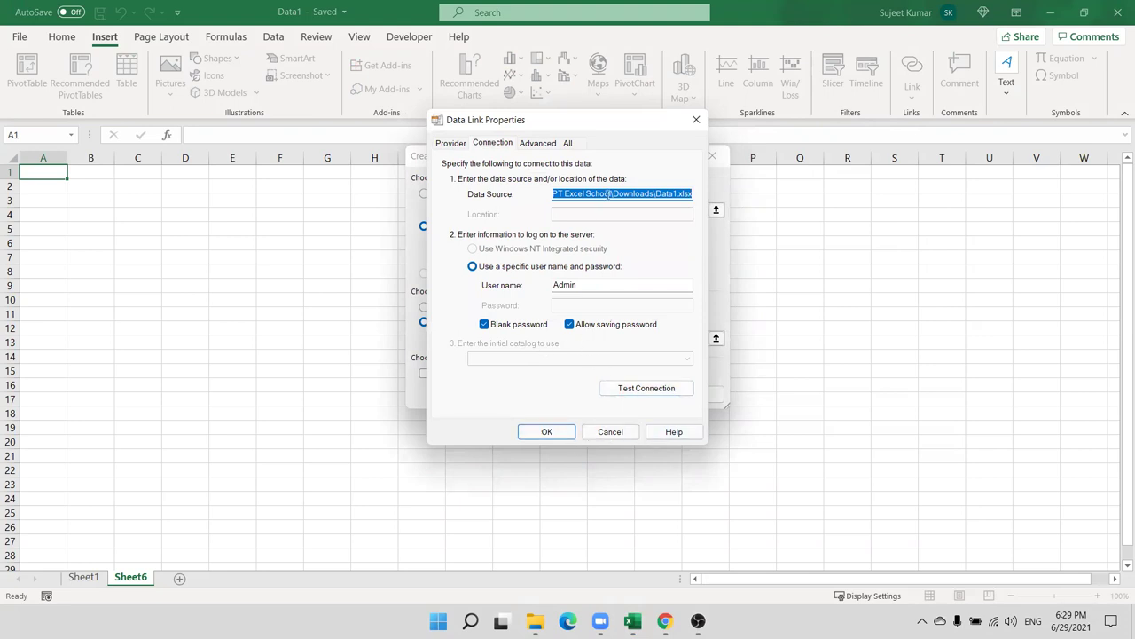
left_click_drag(632, 193, 503, 194)
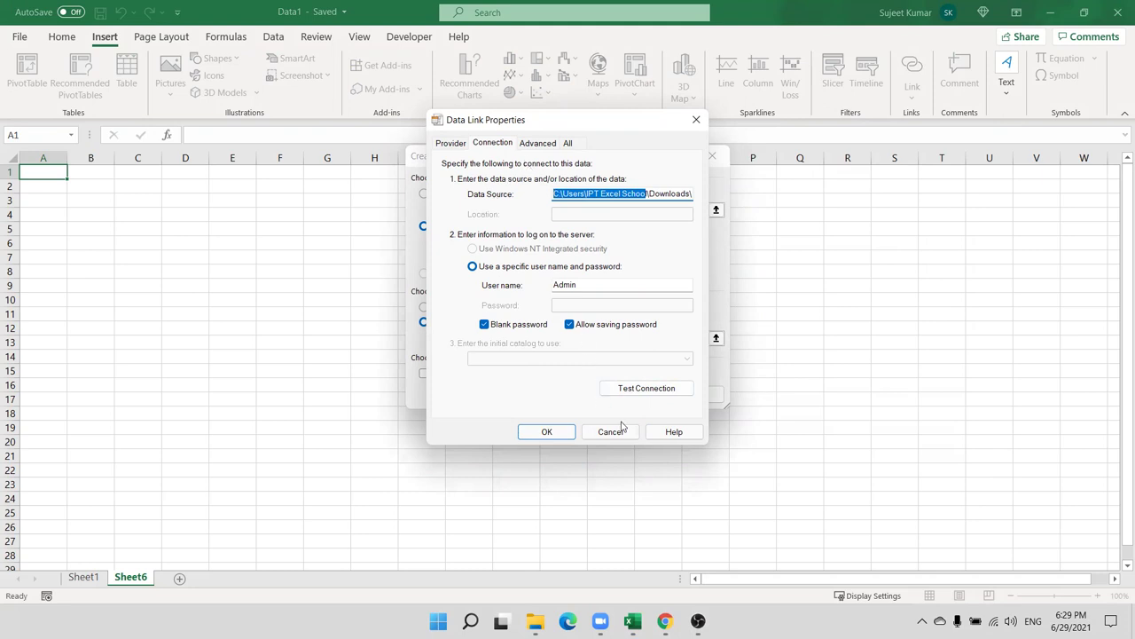
left_click(571, 431)
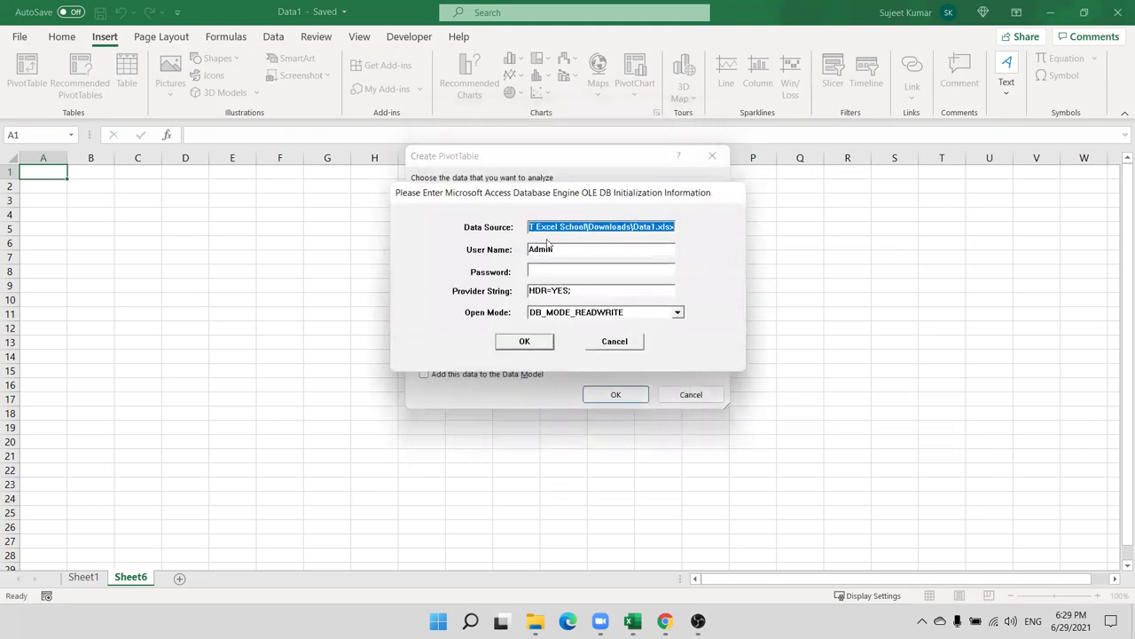
left_click(532, 349)
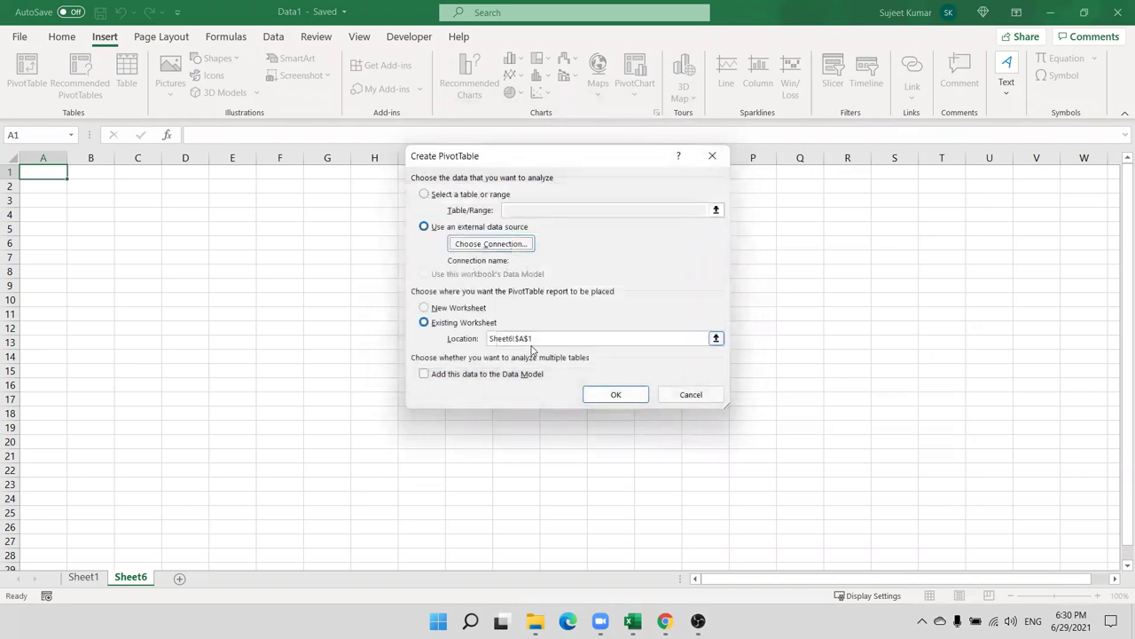
Step: Attempt the pivot, dismiss the invalid data source error and close the setup
left_click(629, 397)
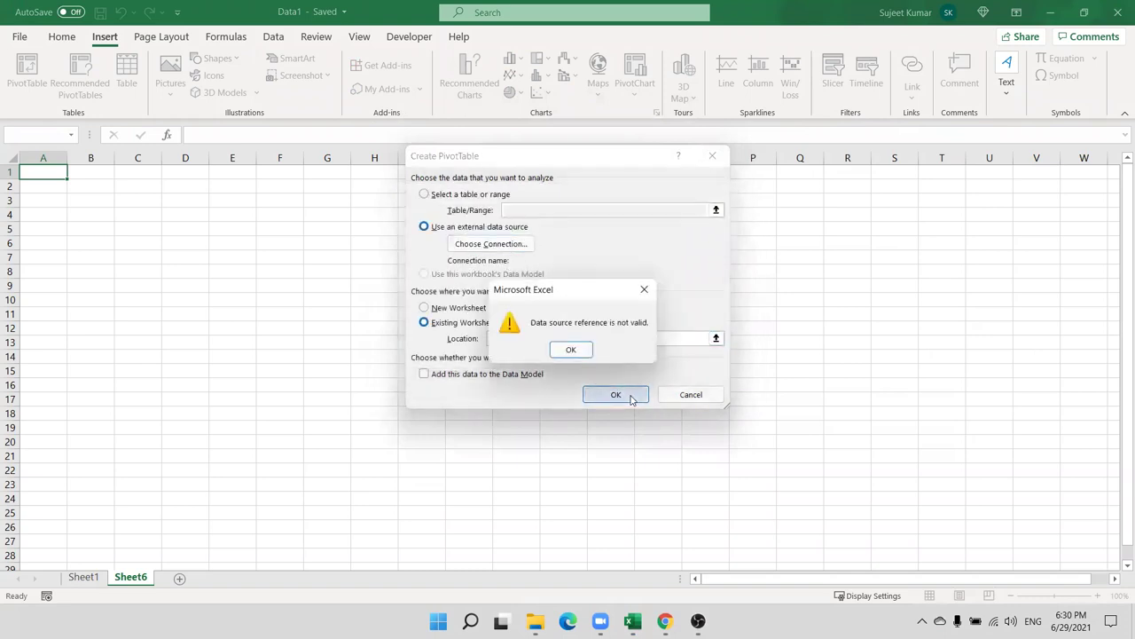
left_click(579, 351)
left_click(710, 157)
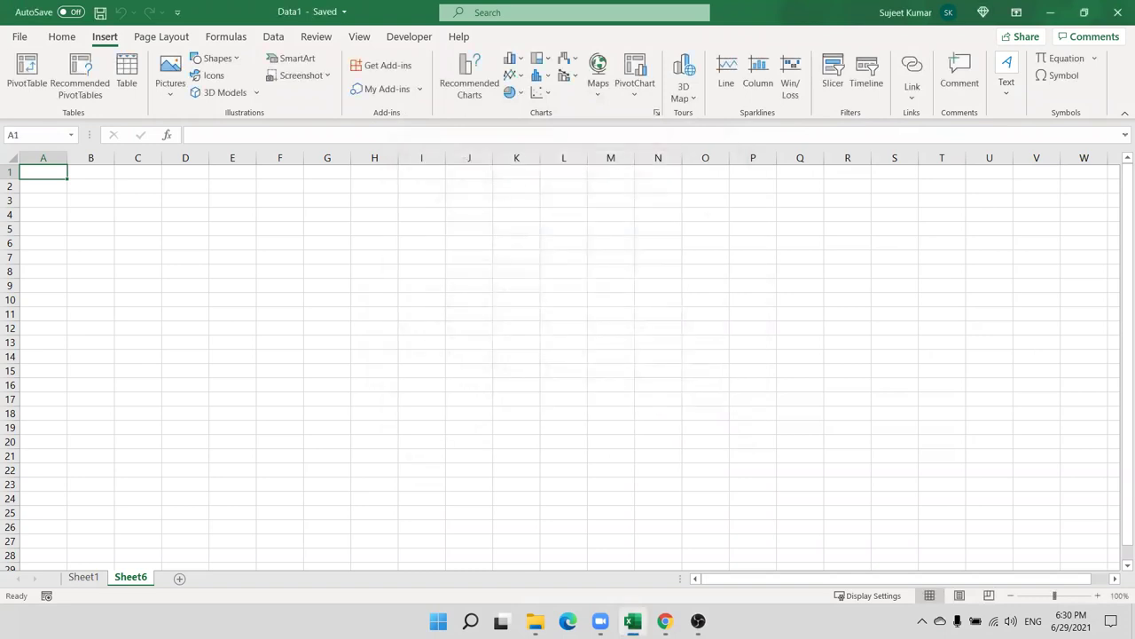
left_click(926, 290)
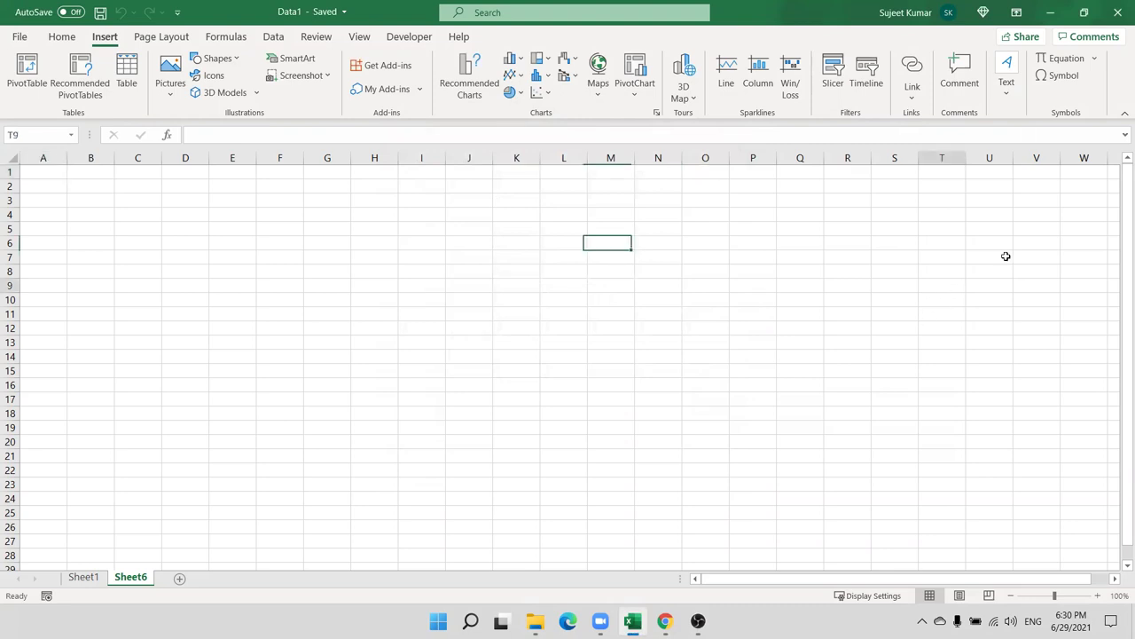
Step: Close Data1 and relaunch Excel from Start search with a new blank workbook, Book1
left_click(1117, 12)
key("super")
type("e")
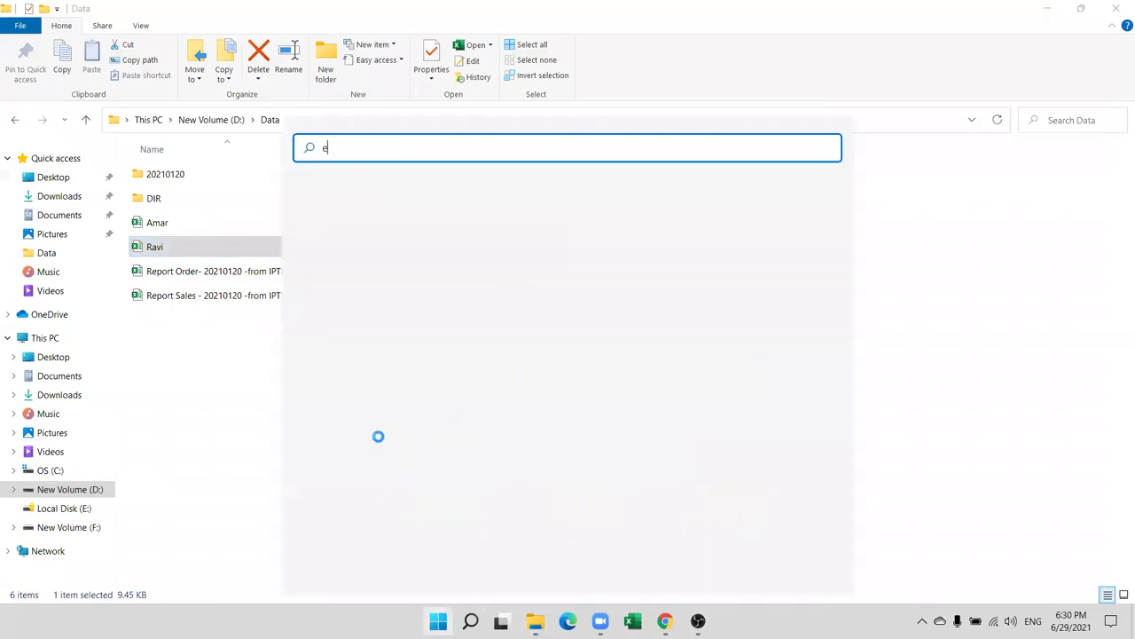
type("xcel")
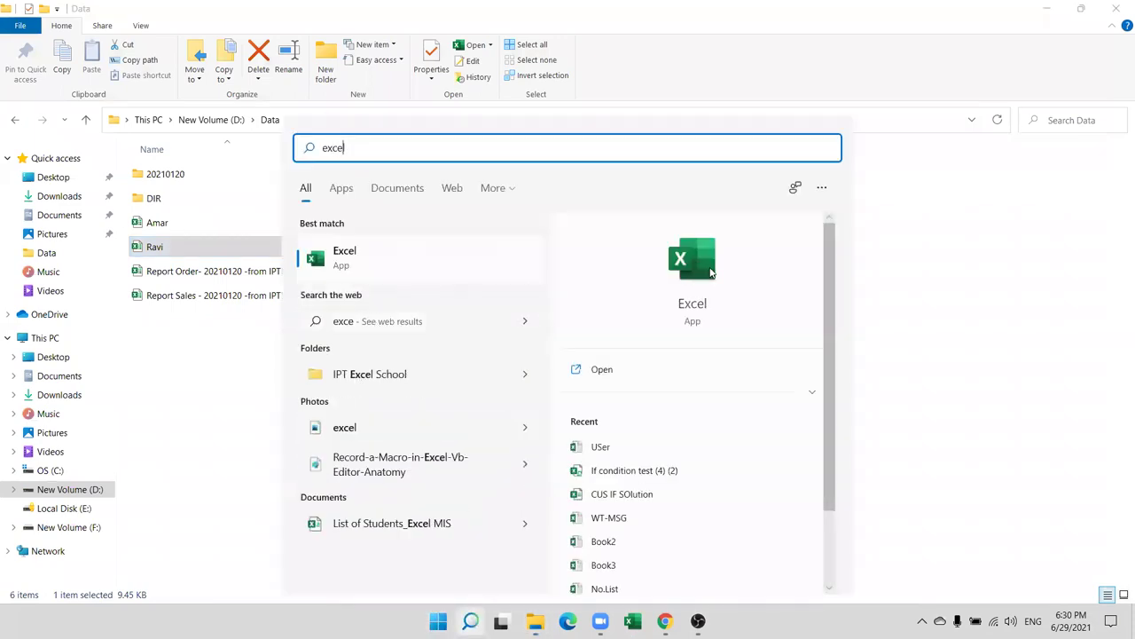
left_click(709, 267)
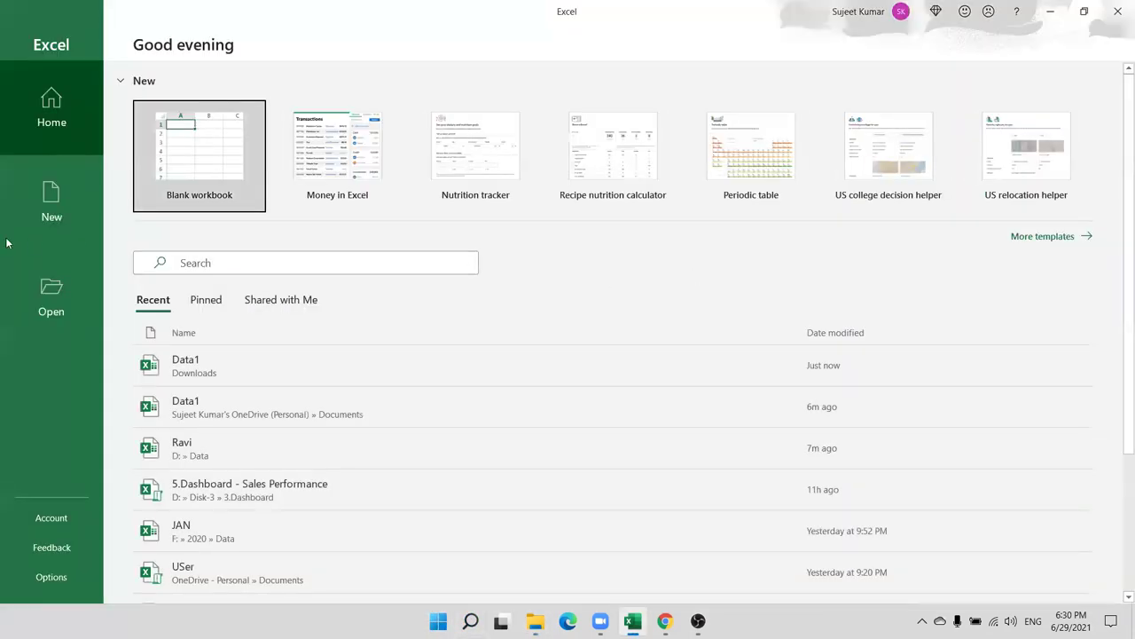
left_click(223, 177)
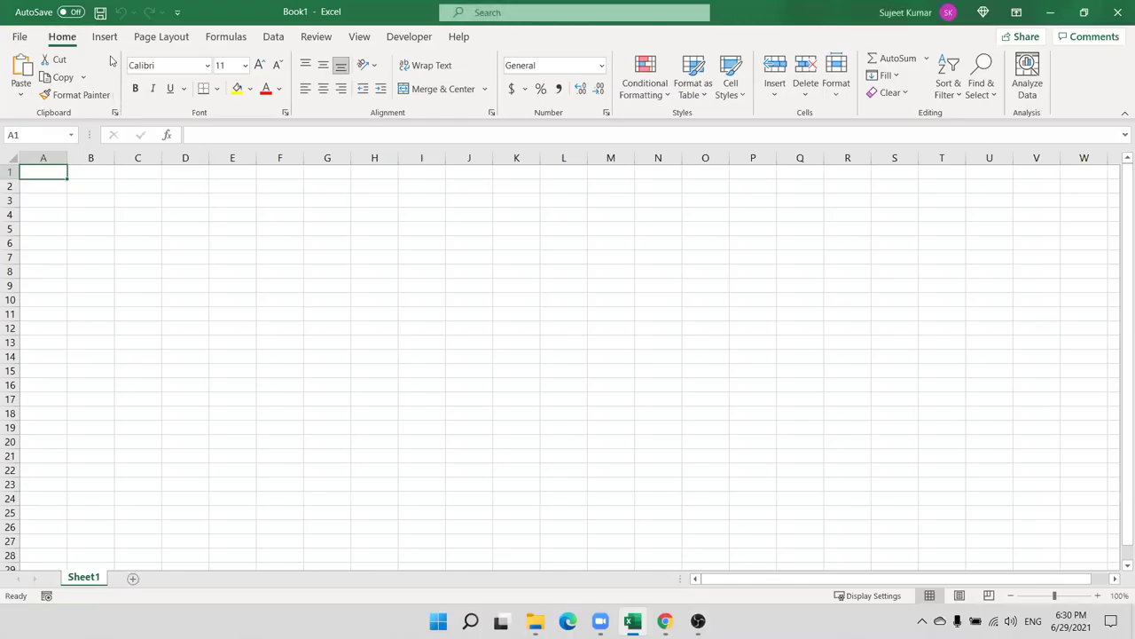
left_click(104, 36)
Step: Start a PivotTable in Book1 with Downloads\Data1 as its external connection
left_click(27, 76)
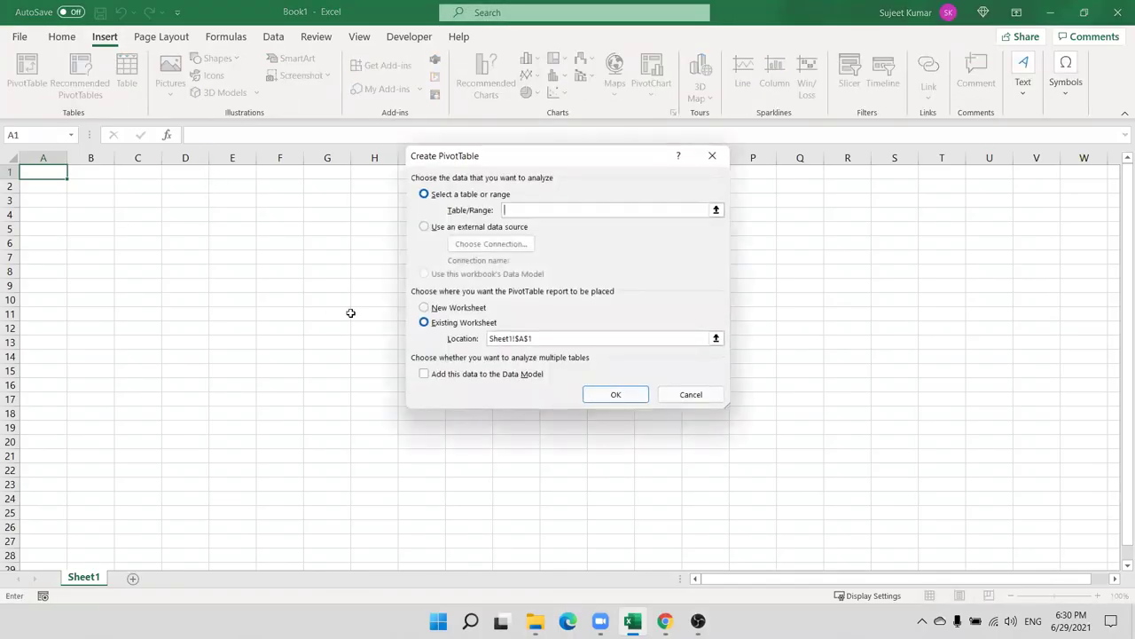
left_click(457, 228)
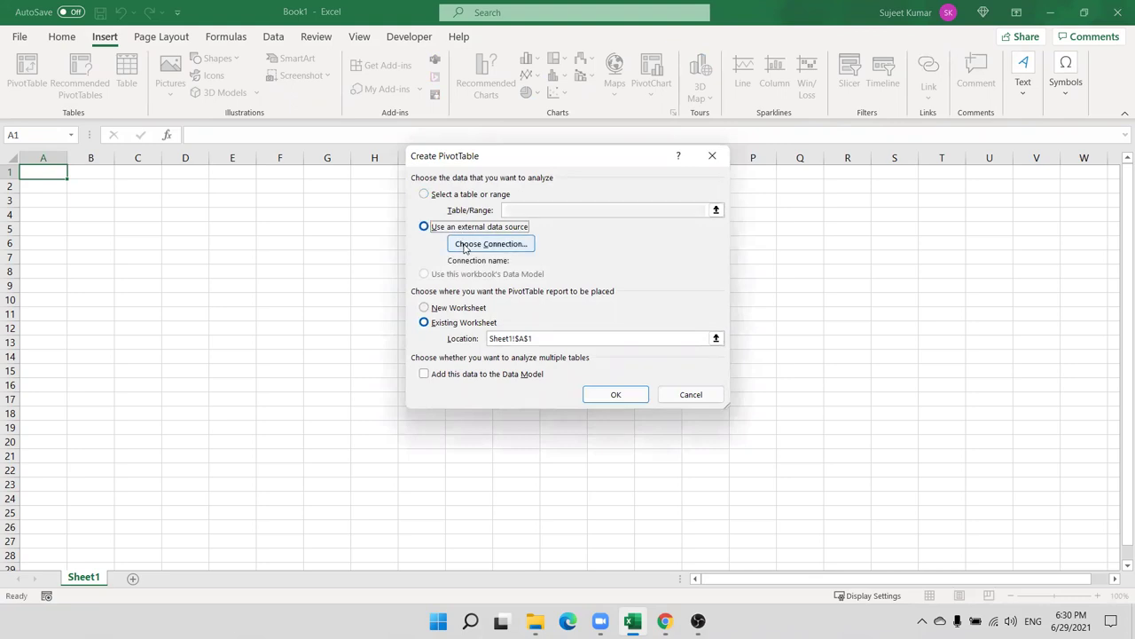
left_click(464, 245)
left_click(432, 444)
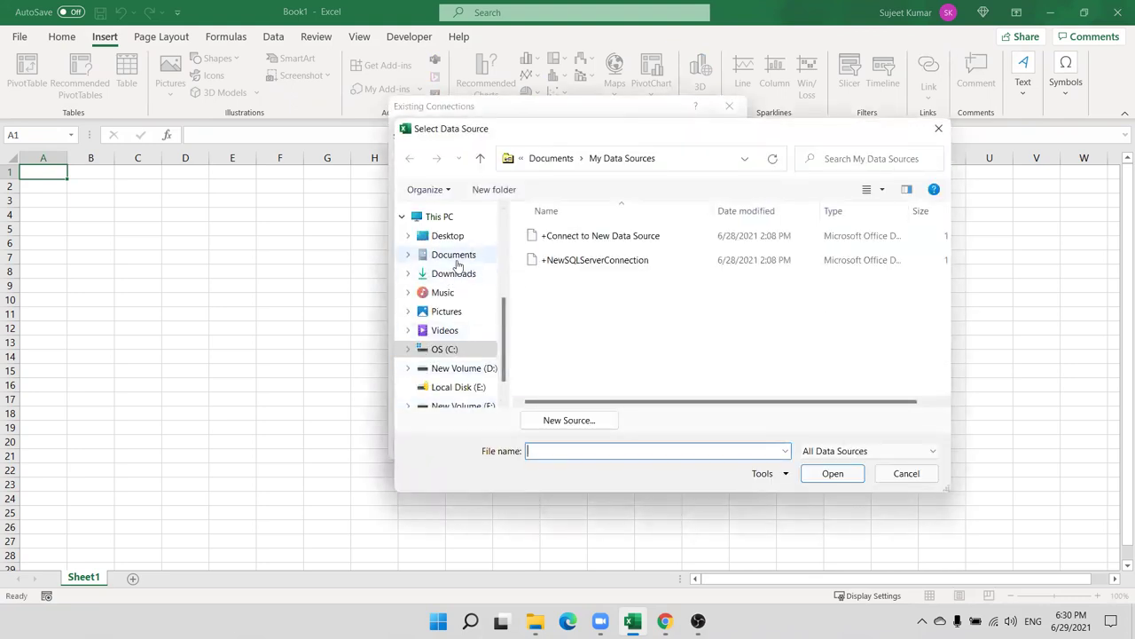
left_click(457, 274)
left_click(538, 263)
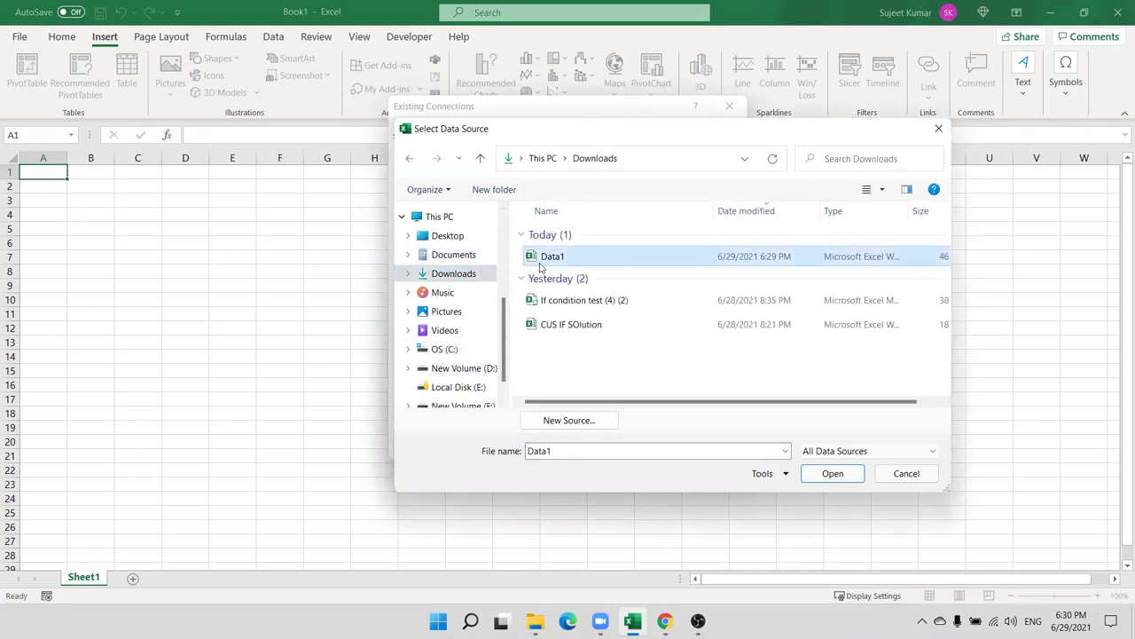
left_click(835, 475)
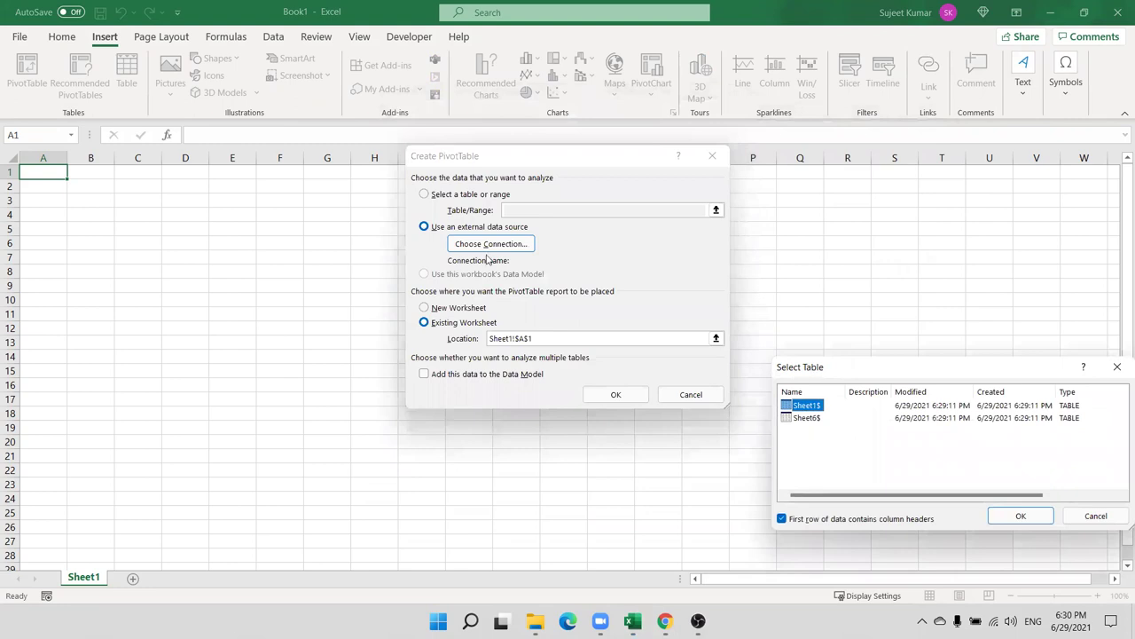
Step: Choose the Sheet1$ table and create the empty pivot at Sheet1 A1
left_click_drag(811, 372, 468, 245)
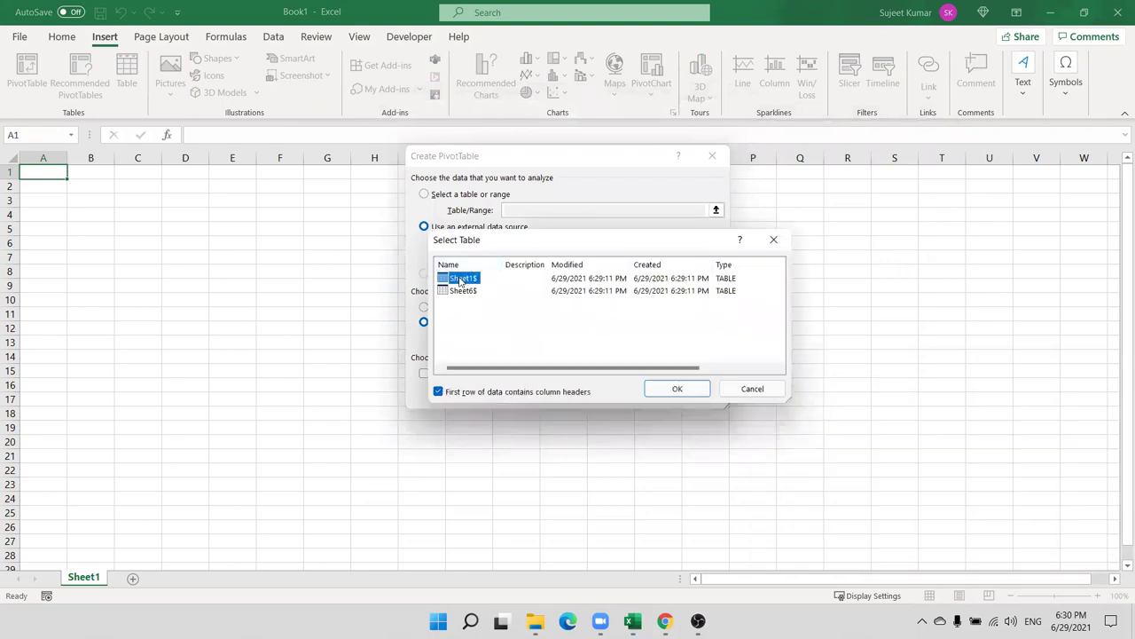
left_click(683, 394)
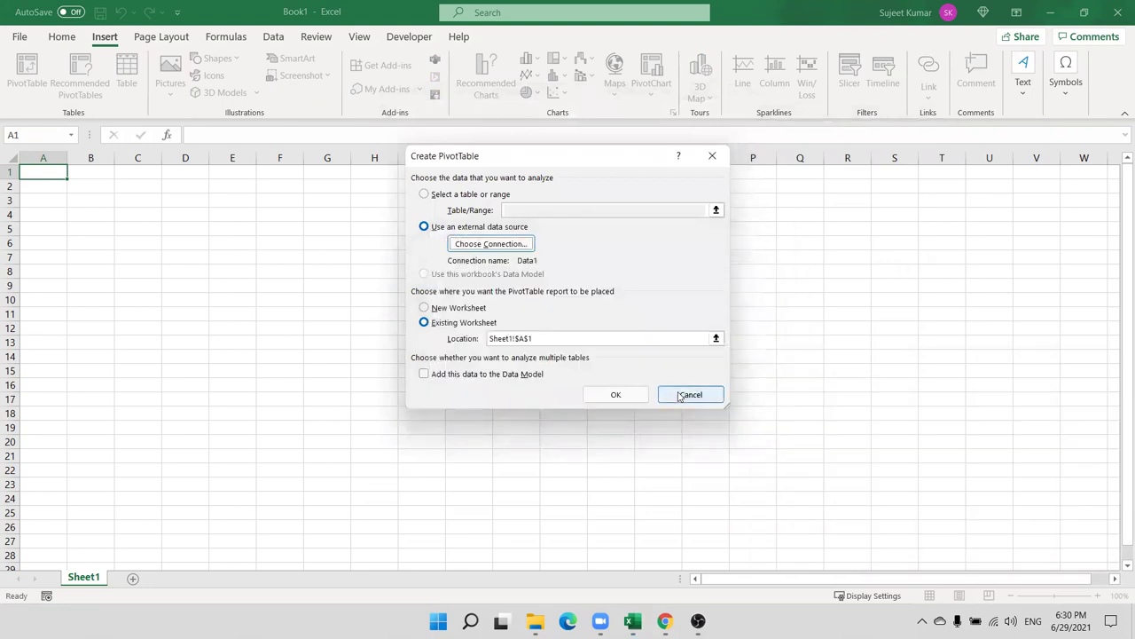
left_click(635, 399)
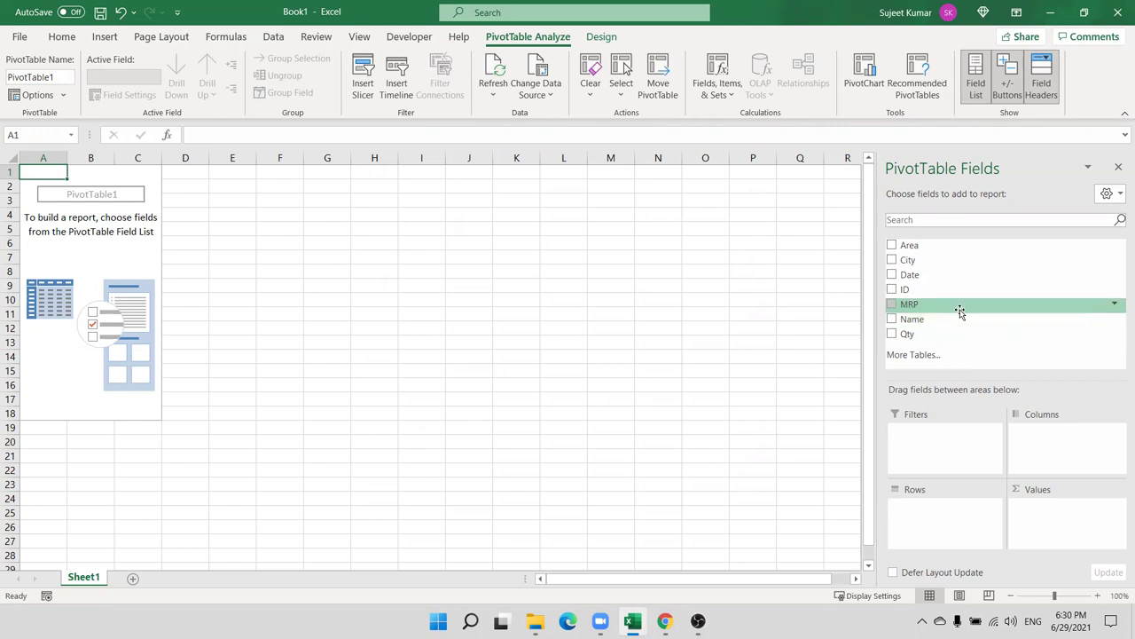
Step: Put Name in Rows and Qty in Values to show Sum of Qty per Name
left_click_drag(953, 319, 950, 541)
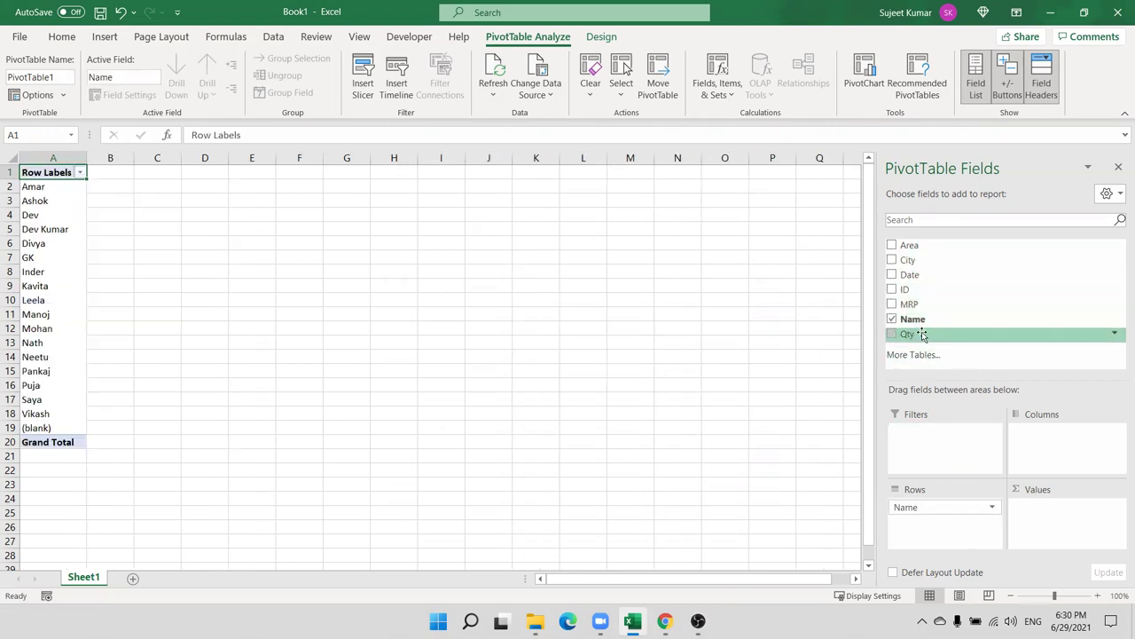
left_click_drag(922, 335, 1097, 539)
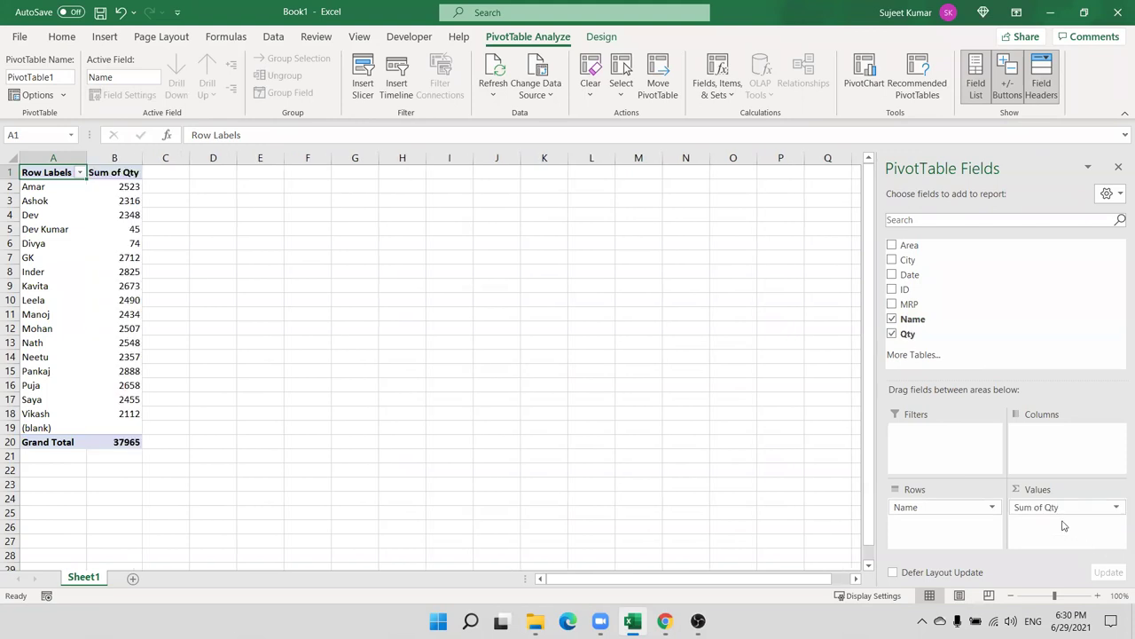
left_click(91, 275)
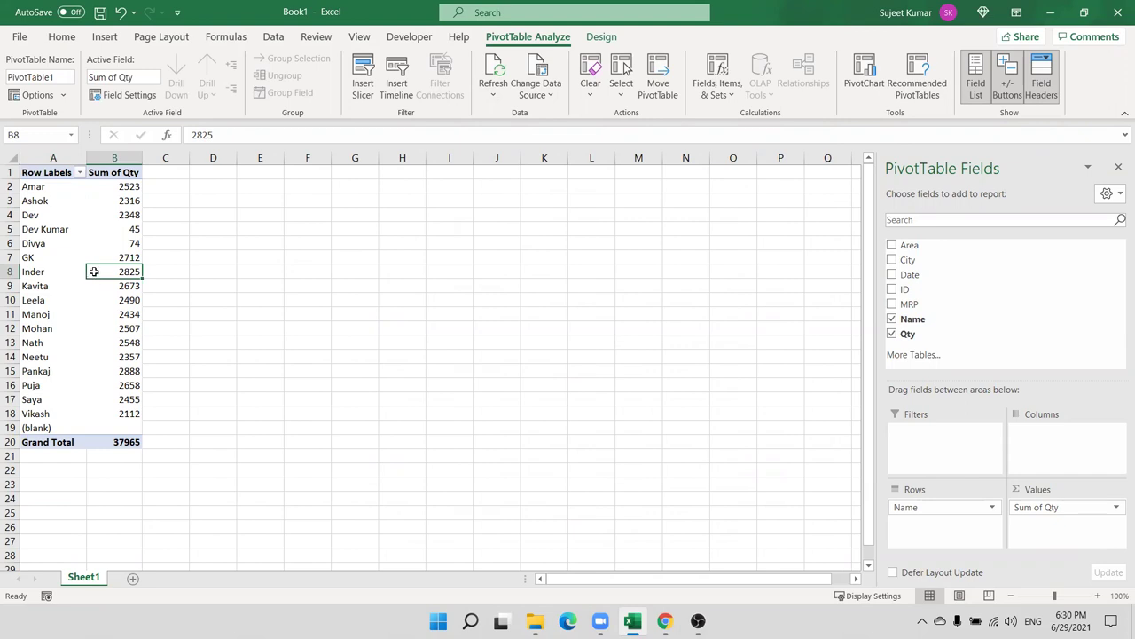
Step: Add a new empty worksheet, Sheet2
mouse_move(94, 271)
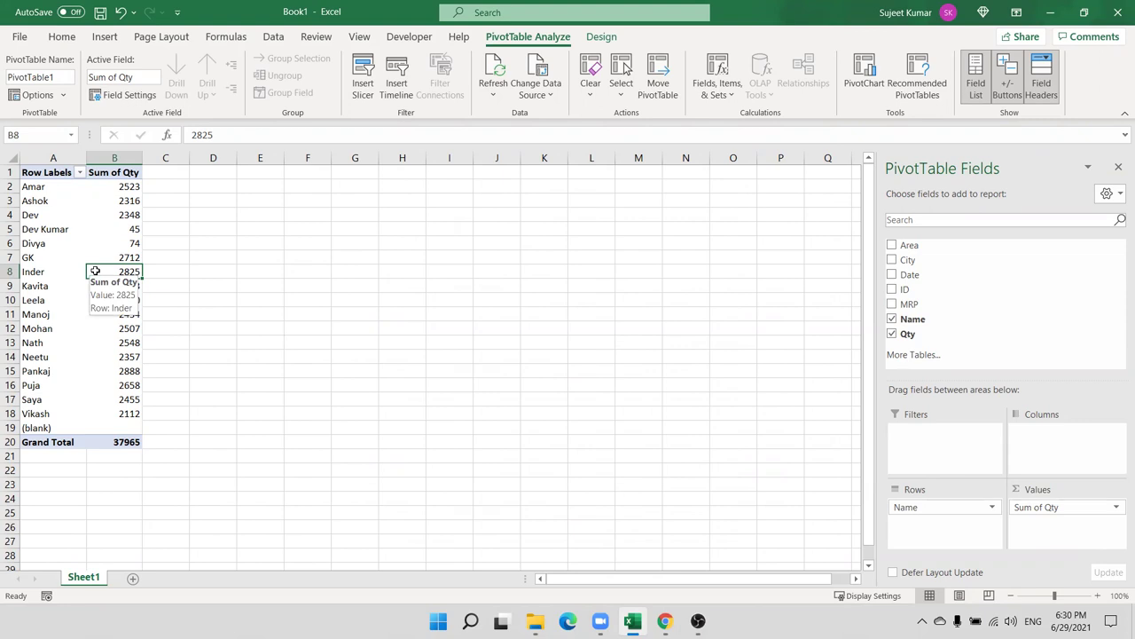
mouse_move(131, 414)
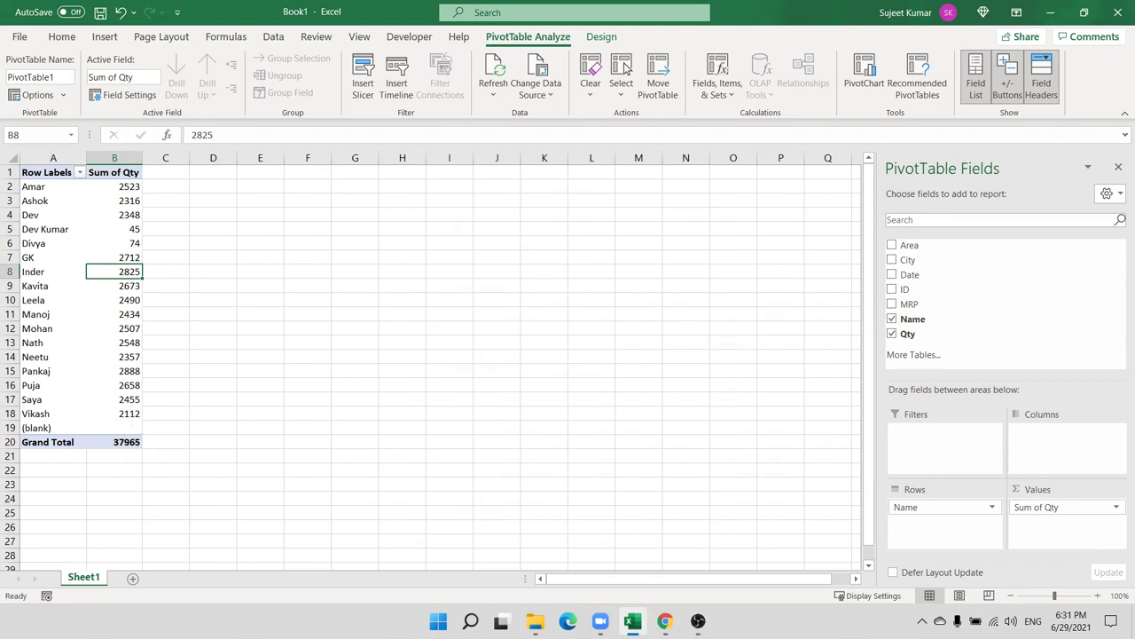
left_click(134, 579)
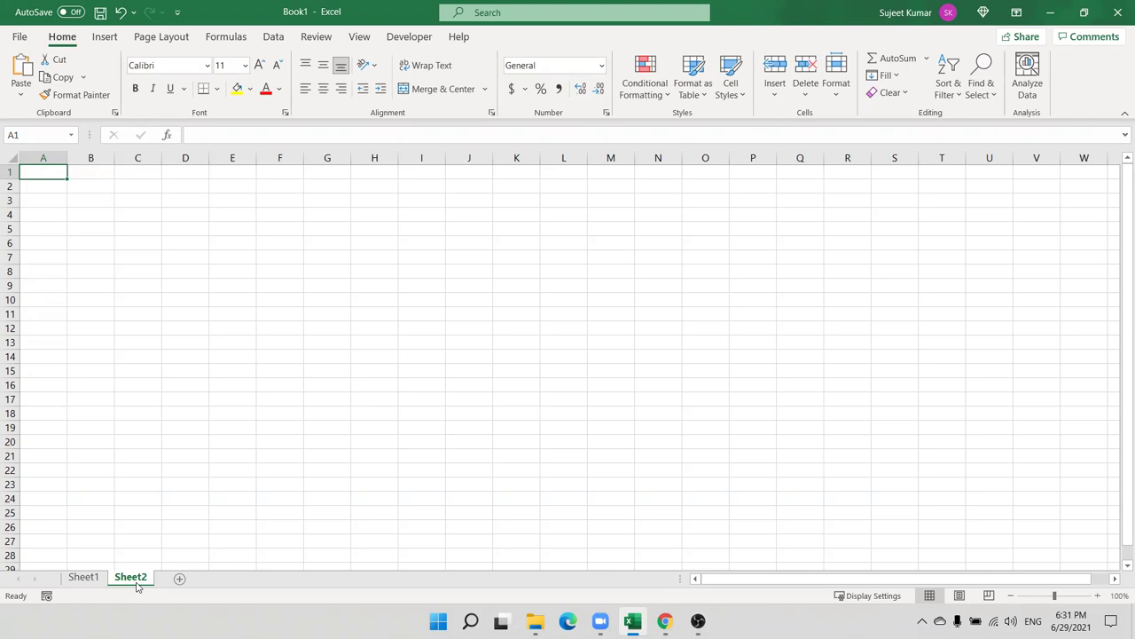
Step: Start a PivotTable on Sheet2 from an external data source and open the existing connections list
left_click(107, 36)
left_click(27, 84)
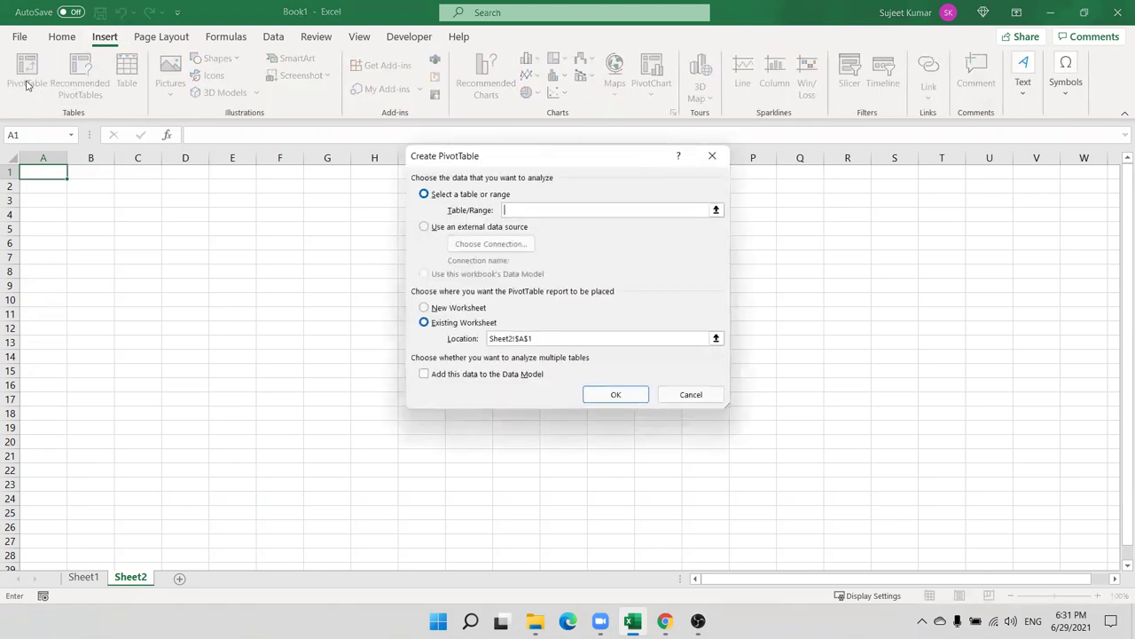
left_click(435, 227)
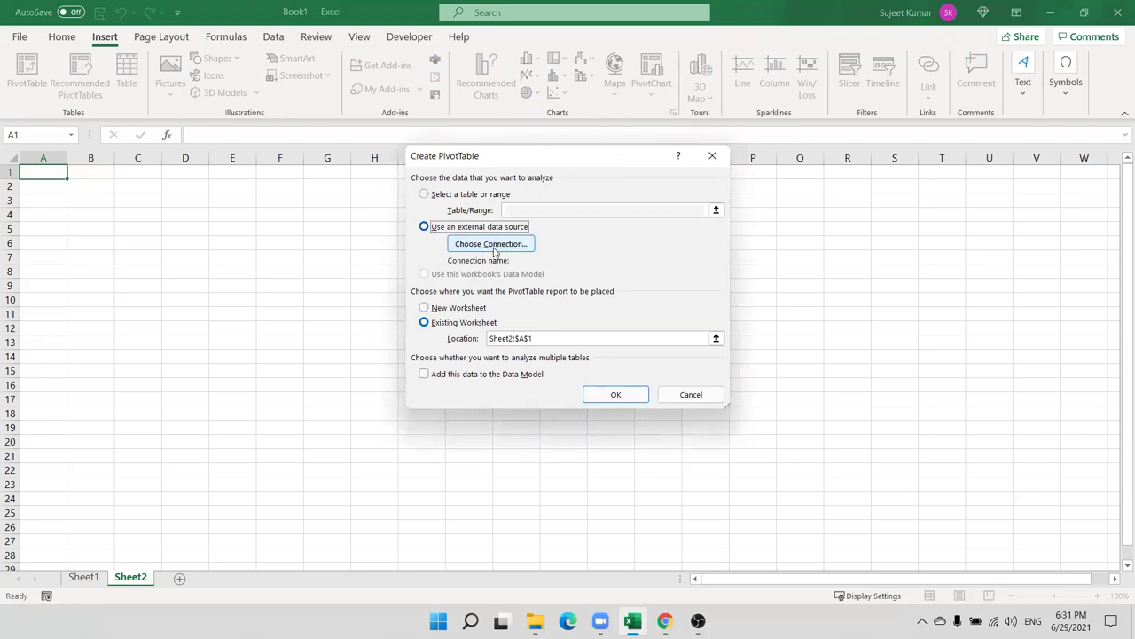
left_click(493, 246)
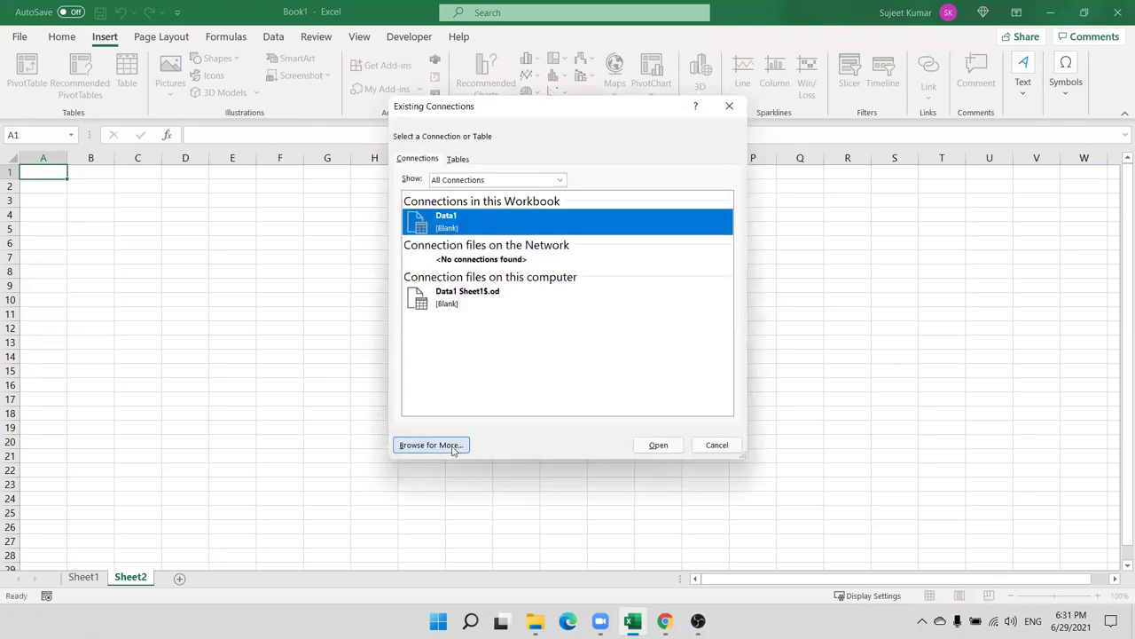
Step: Browse the Documents folder for connection files and start defining a new data source
left_click(452, 446)
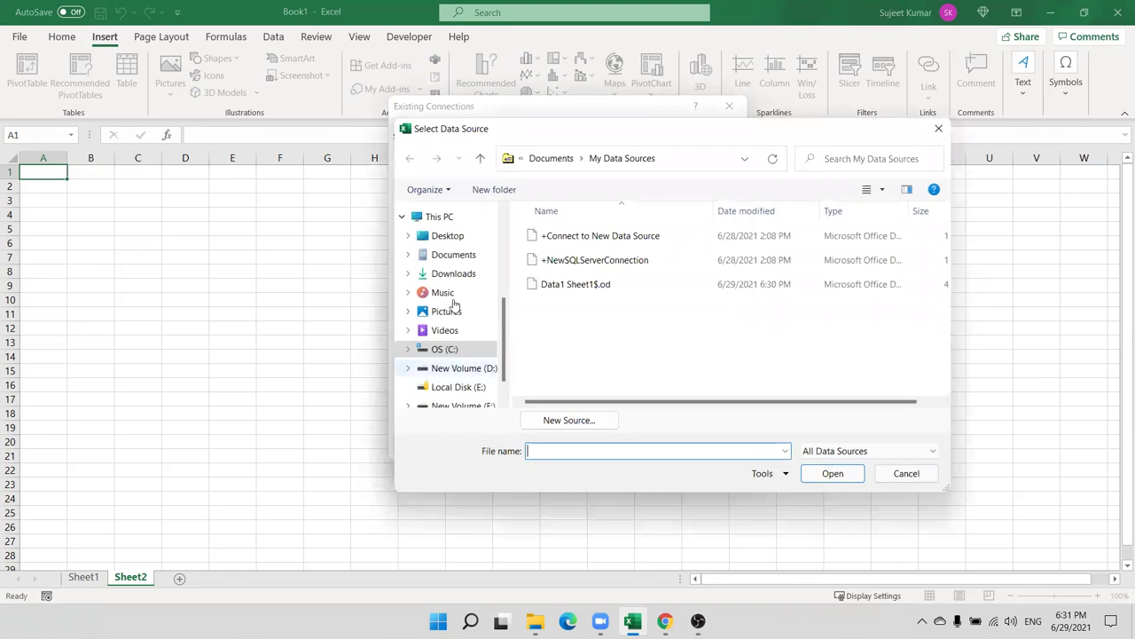
left_click(453, 256)
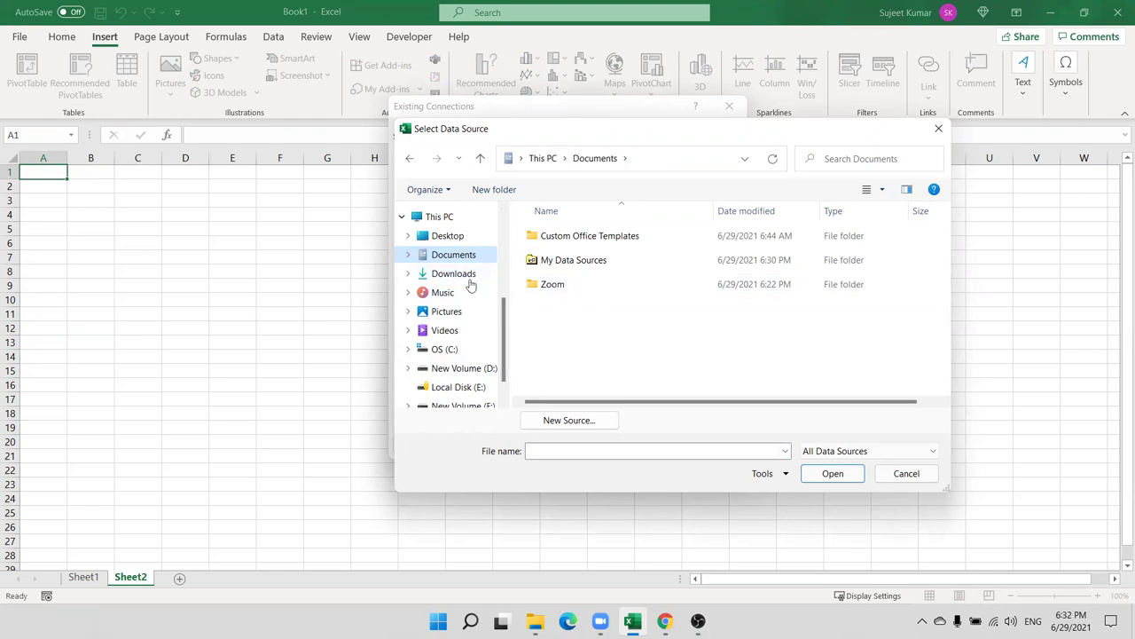
left_click(570, 421)
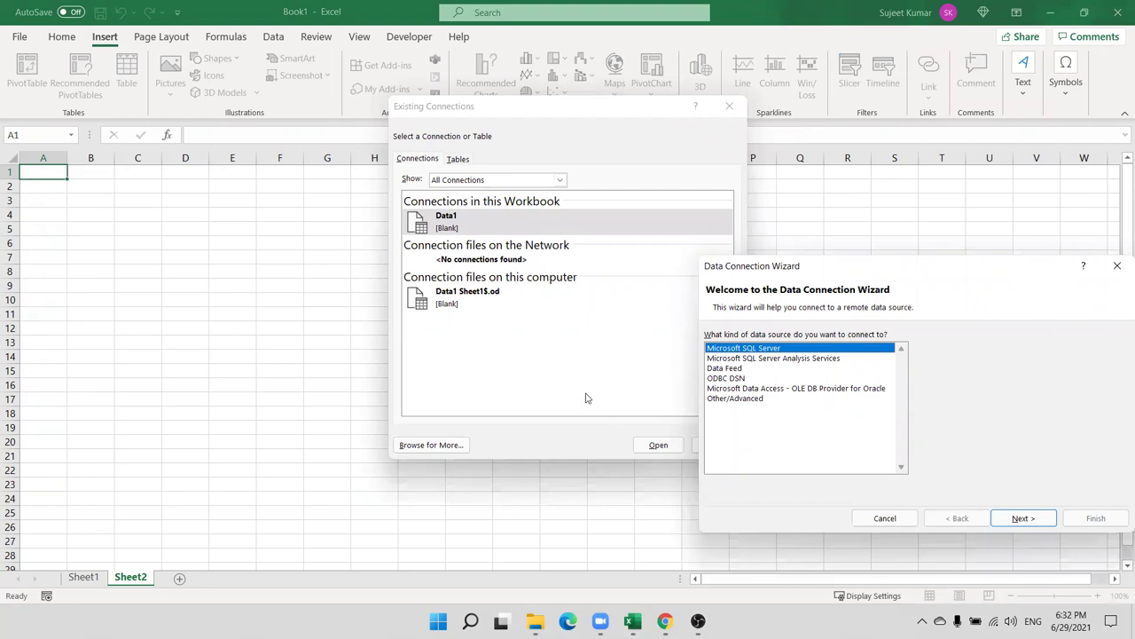
Step: Select Microsoft SQL Server as the source type, after trying Analysis Services, Data Feed, ODBC DSN and Oracle, then continue
left_click_drag(849, 265, 568, 234)
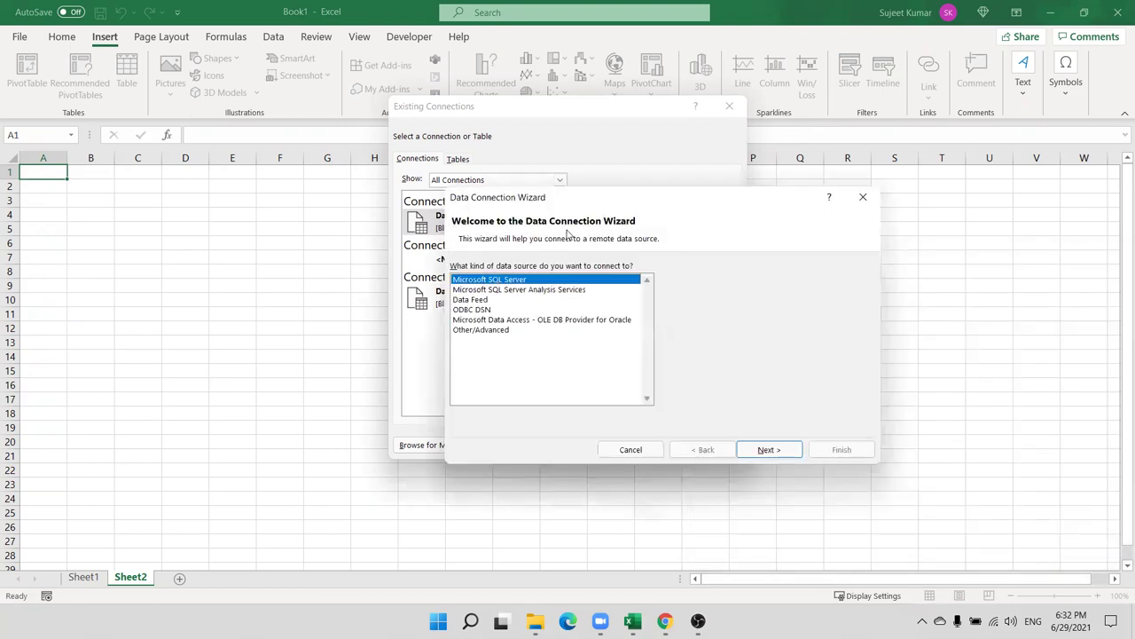
left_click(543, 291)
left_click(510, 300)
left_click(502, 309)
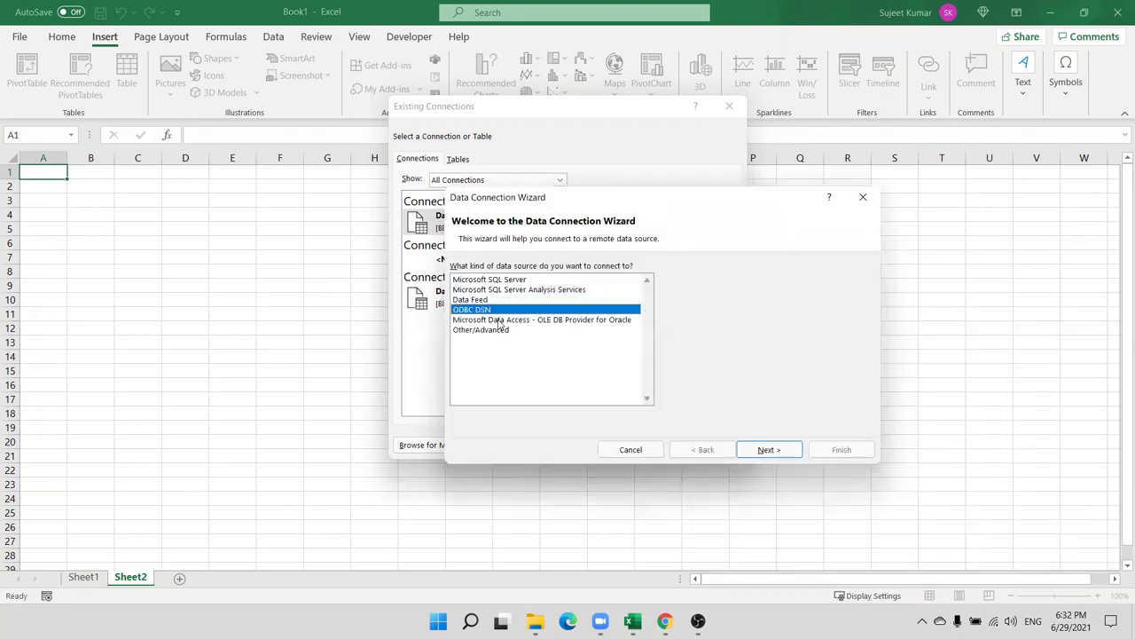
left_click(501, 320)
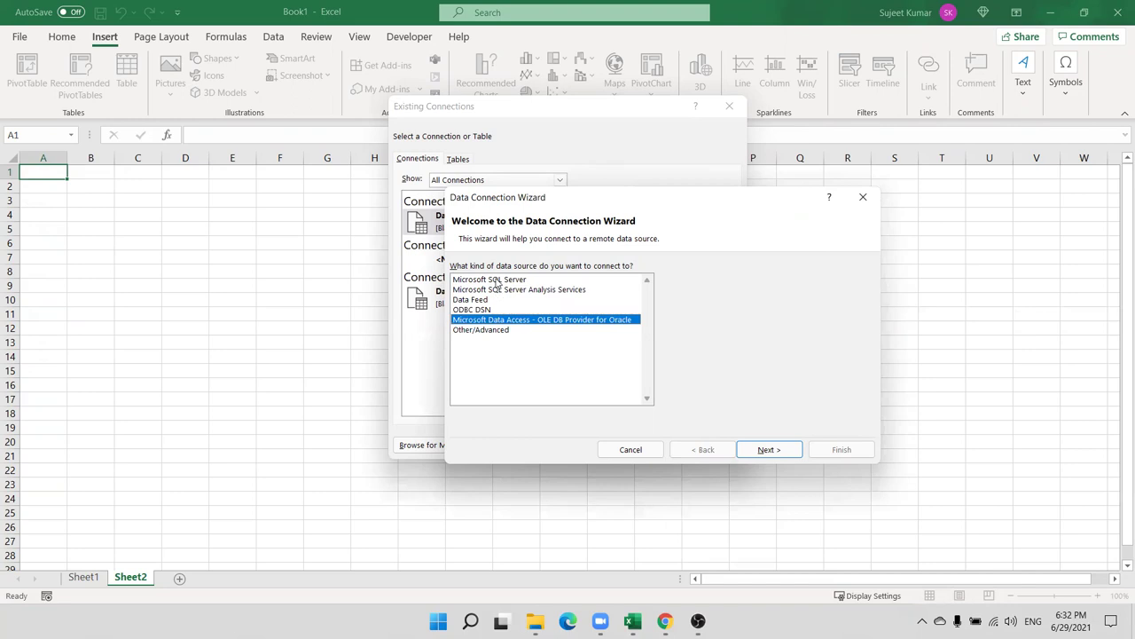
left_click(496, 280)
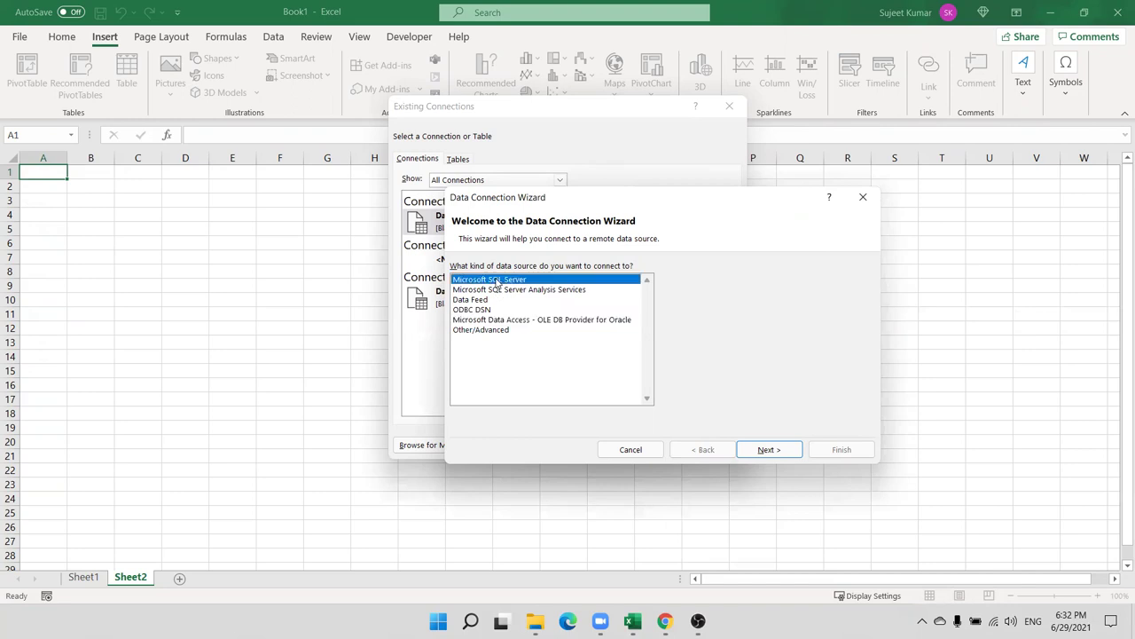
left_click(768, 450)
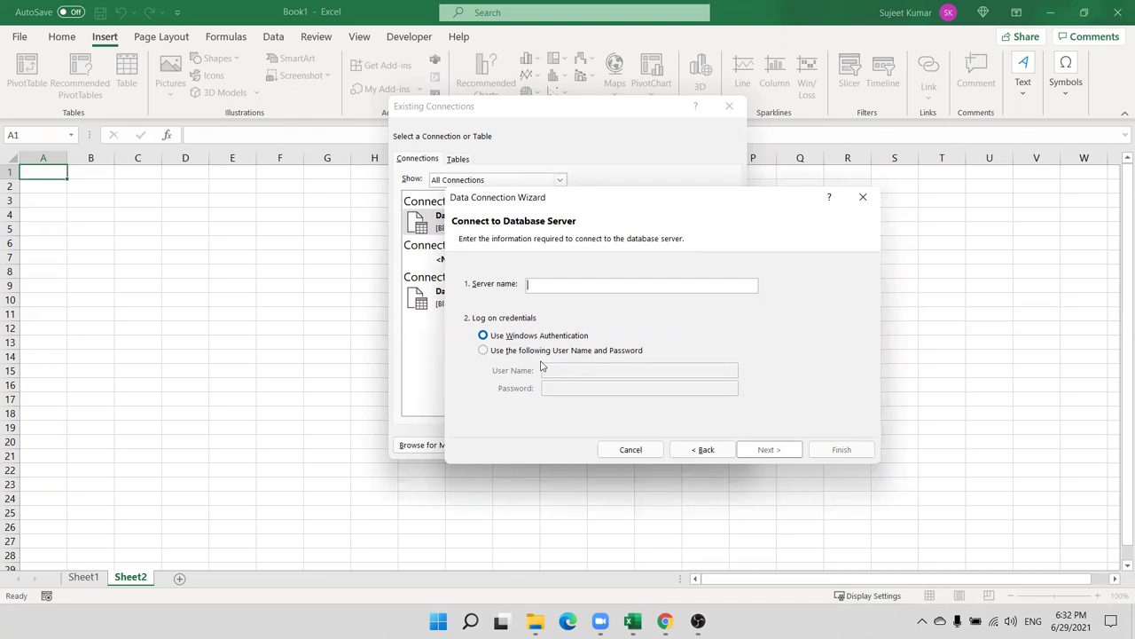
Step: Close the connection wizard, Select Data Source, Existing Connections and Create PivotTable dialogs without creating anything
left_click(861, 198)
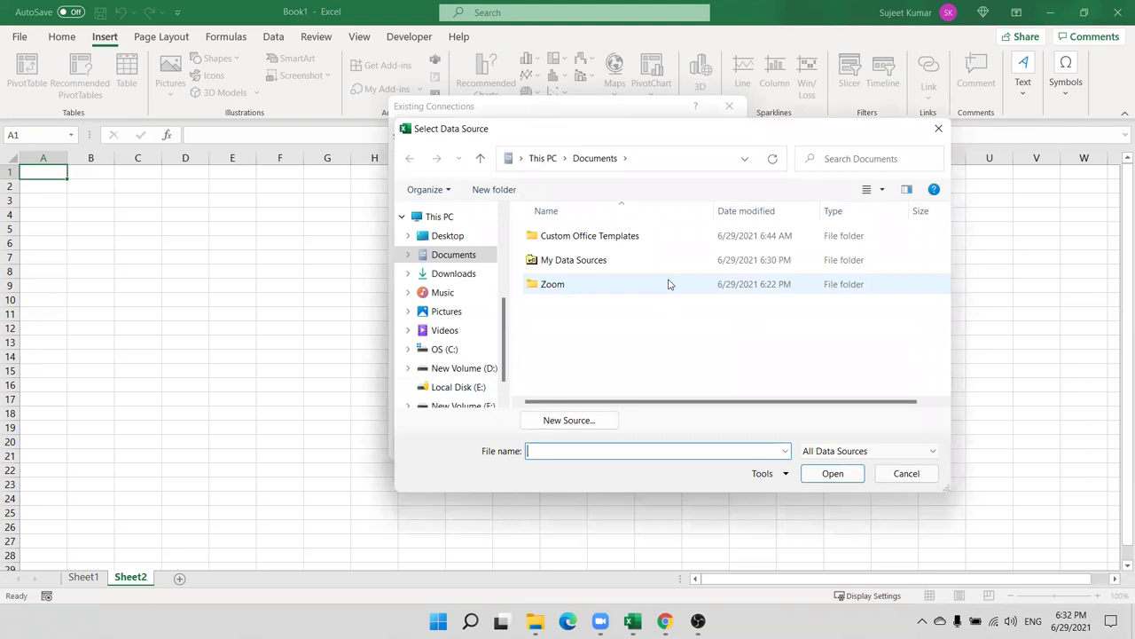
left_click(576, 421)
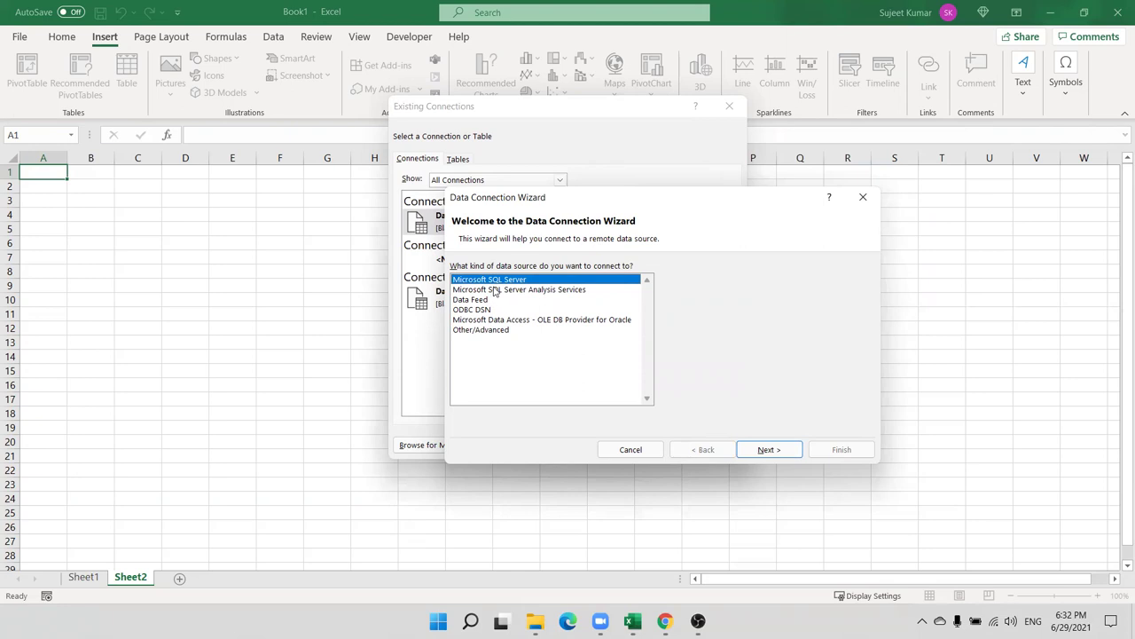
left_click(871, 204)
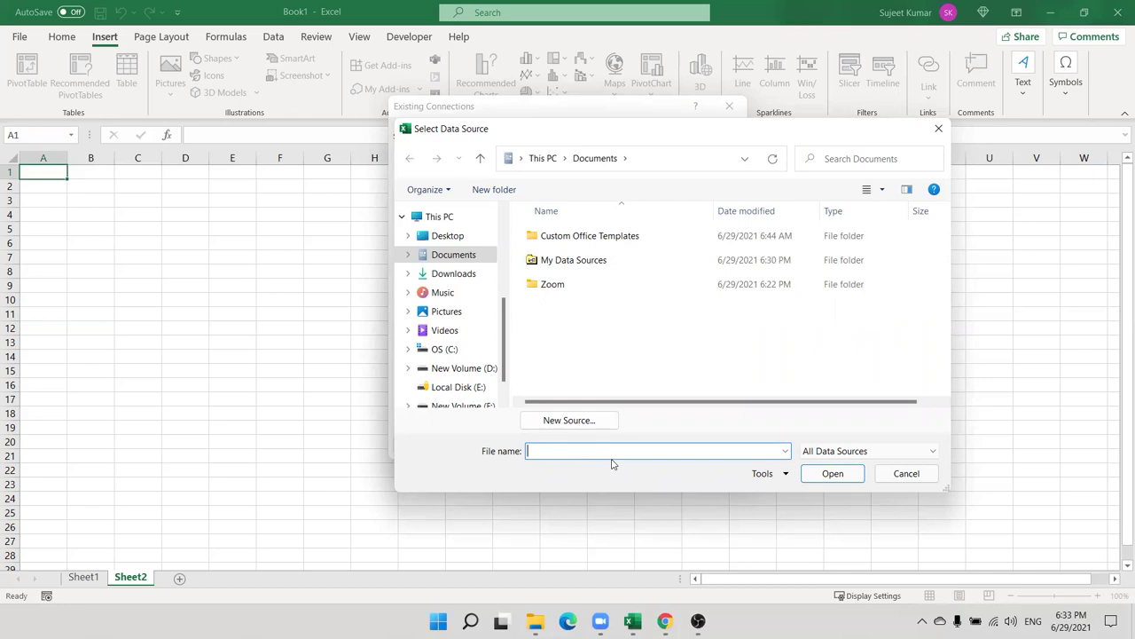
left_click(938, 128)
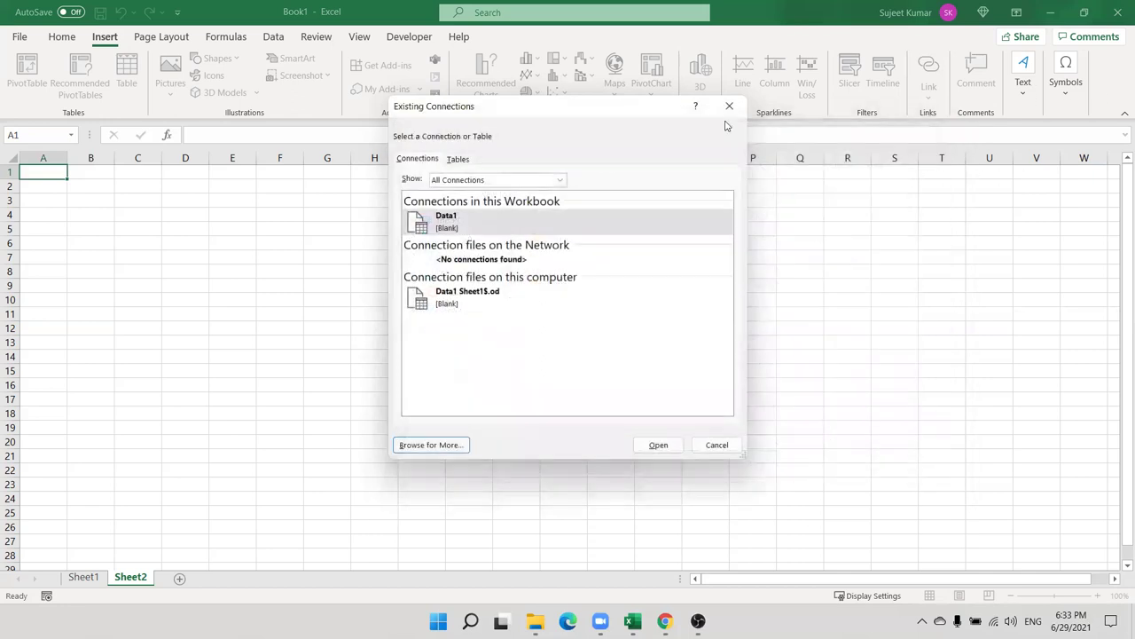
left_click(729, 107)
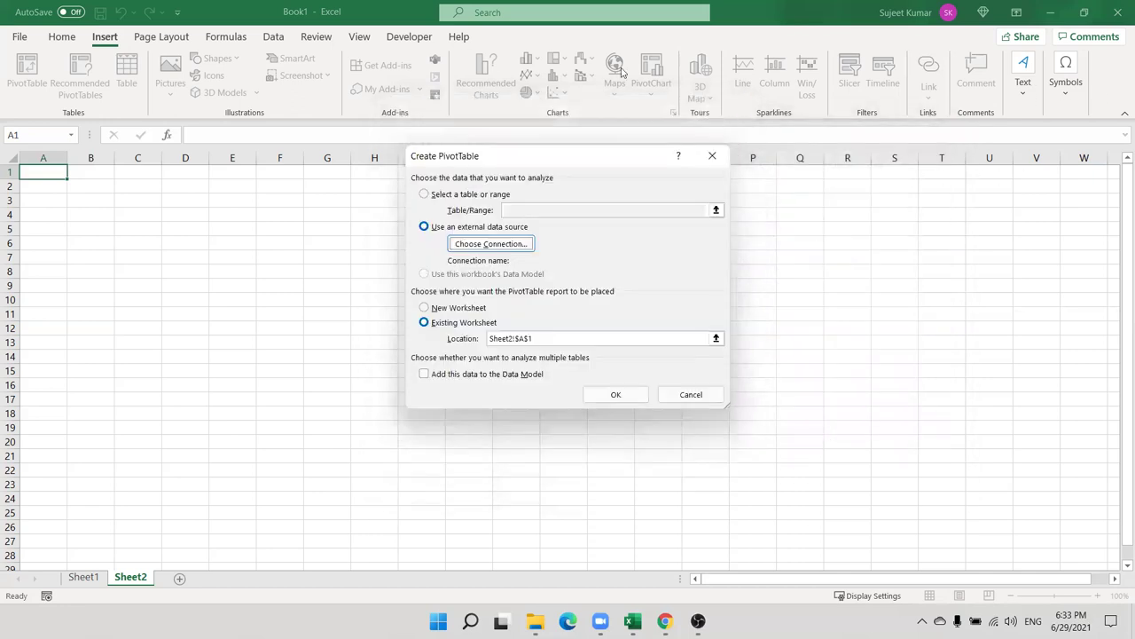
left_click(711, 157)
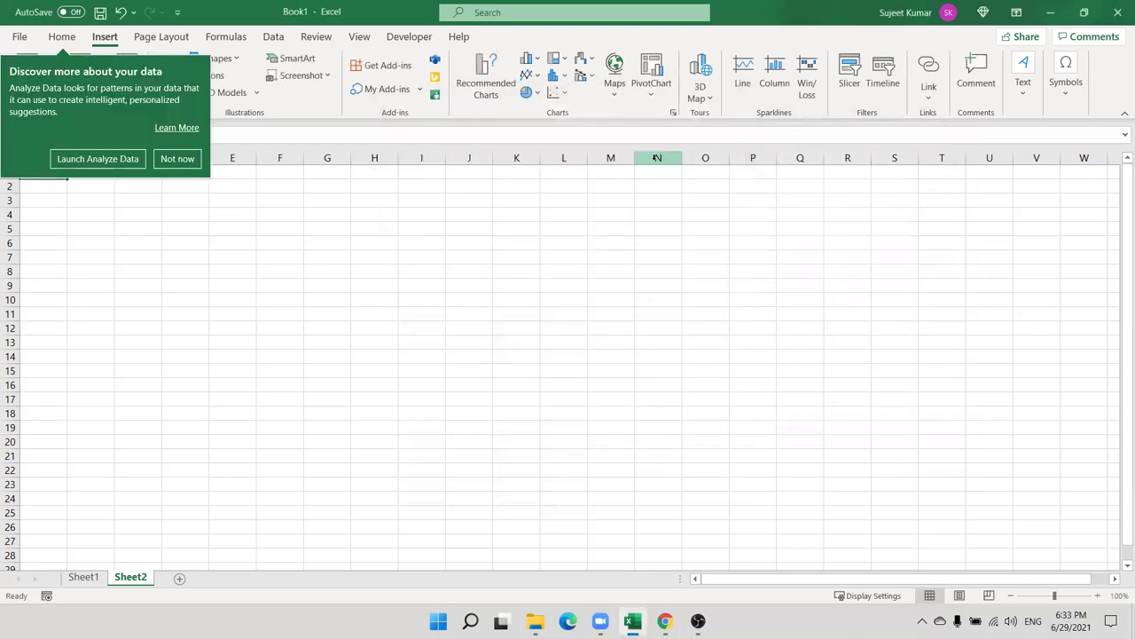
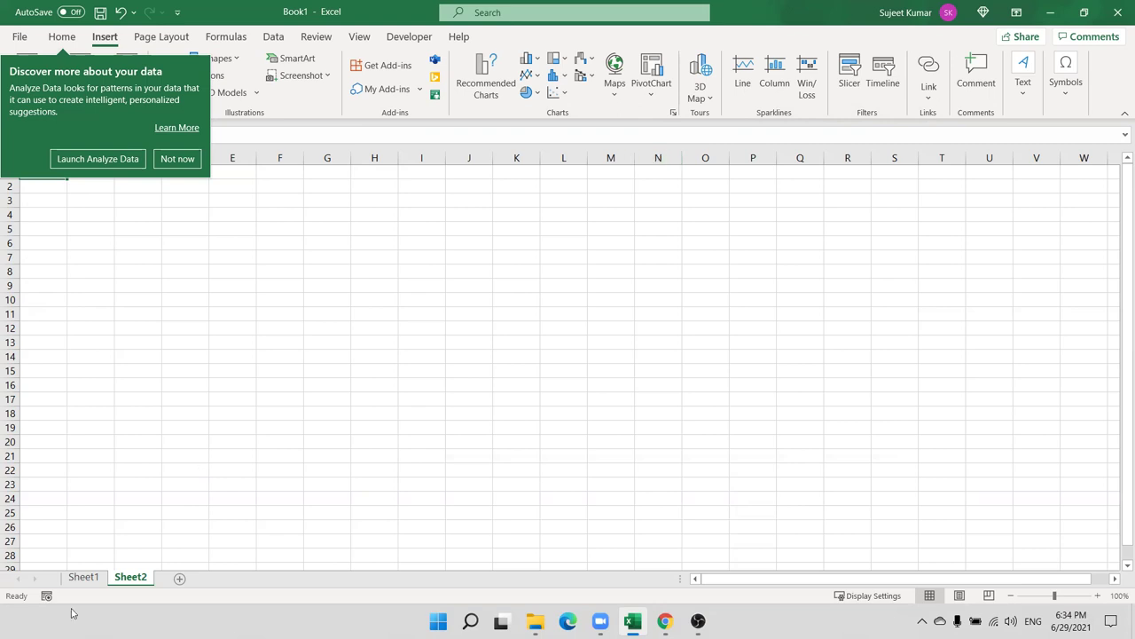
Step: Dismiss the data suggestion prompt to view the workbook sheets
left_click(88, 581)
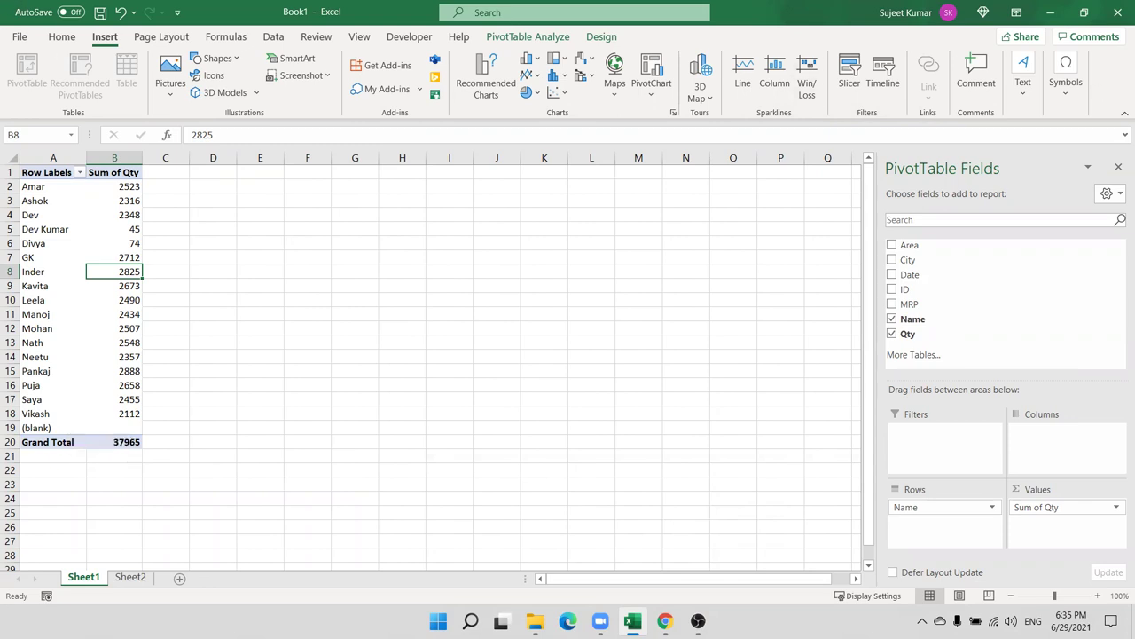
Step: Open the Data1 workbook from Downloads via Recent, choosing Read Only for the locked file
left_click(307, 360)
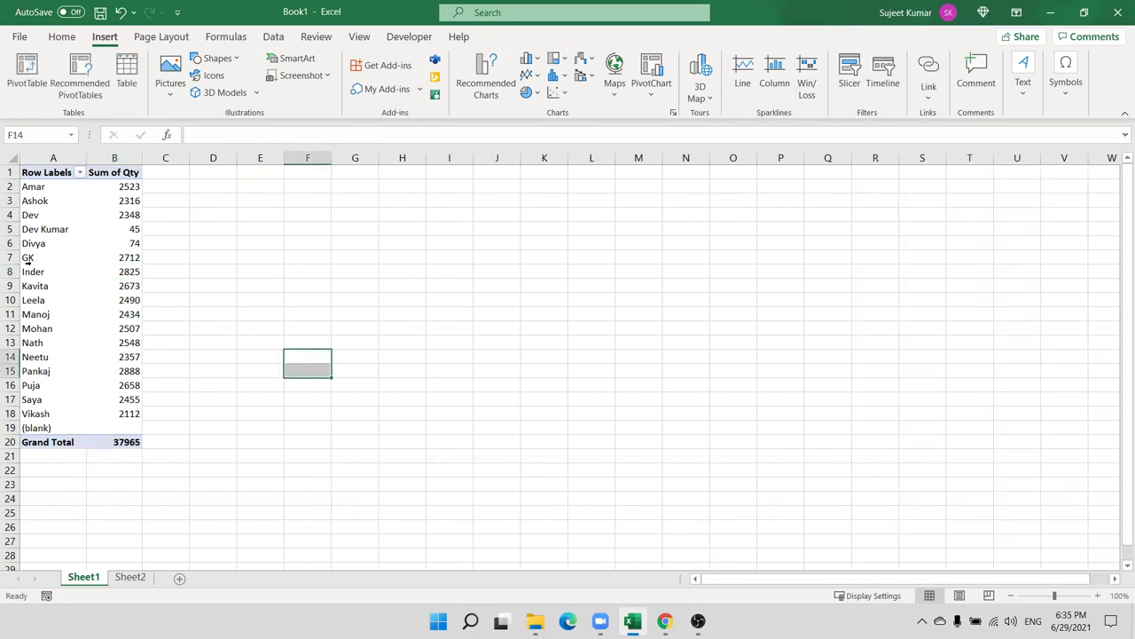
left_click(22, 40)
left_click(45, 134)
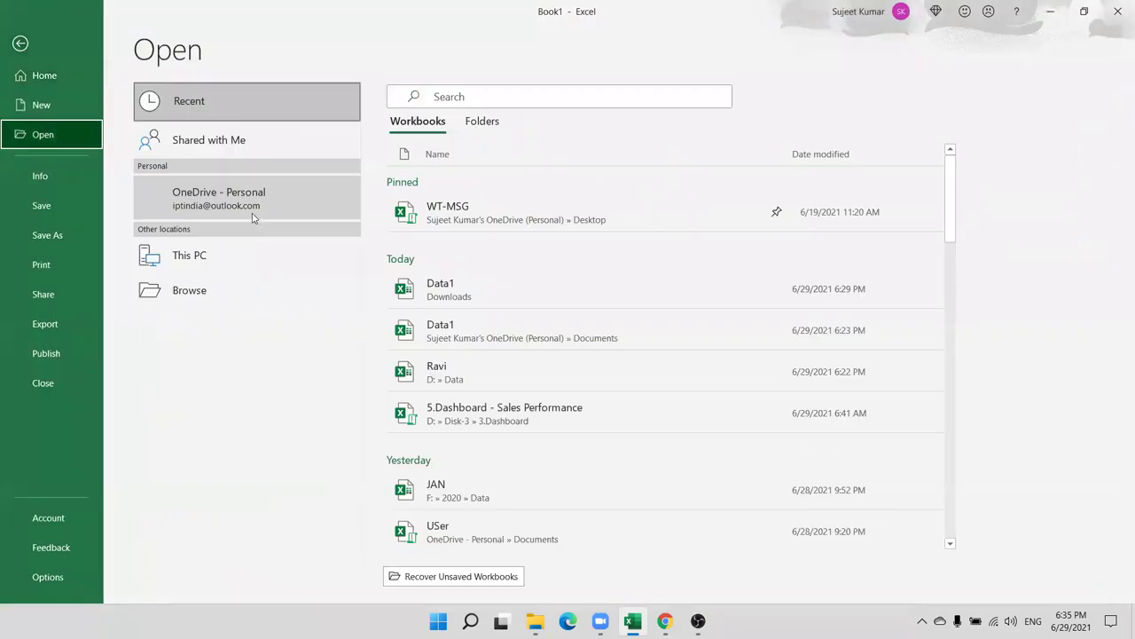
left_click(461, 297)
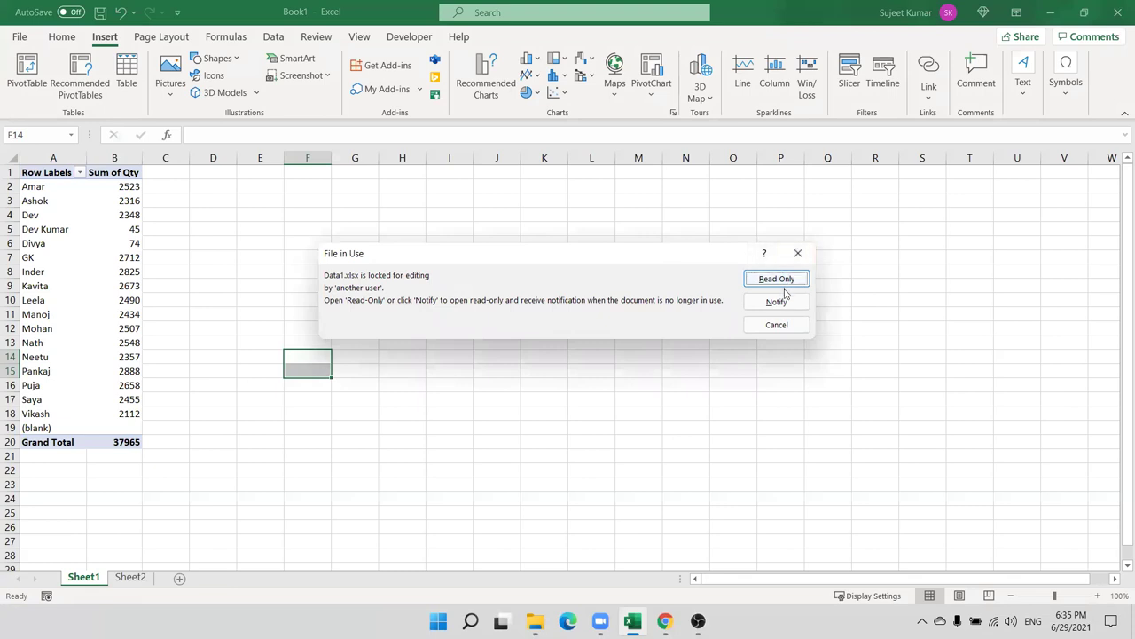
left_click(782, 280)
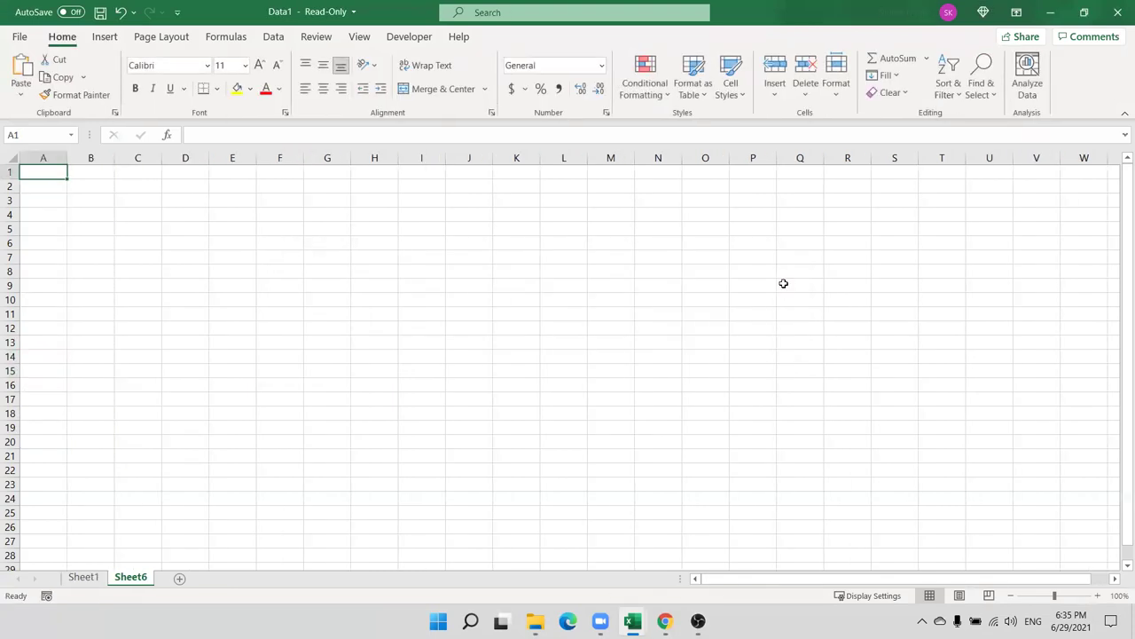
Step: Select the Sheet1 data range A1:G799 and start a PivotTable from it
left_click(86, 579)
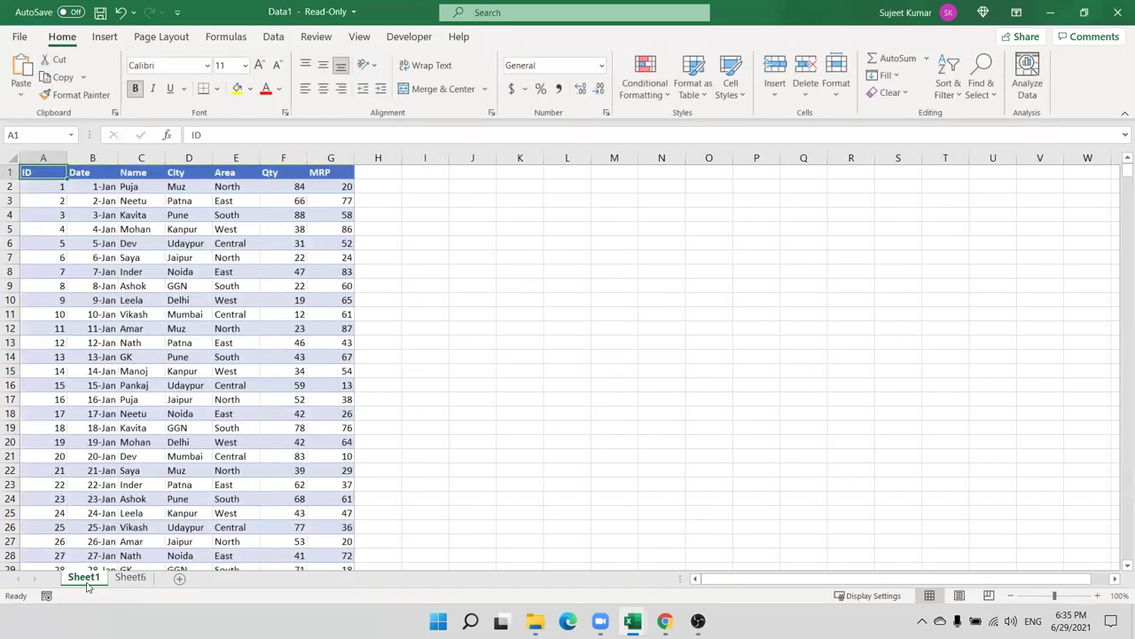
key("ctrl+Down")
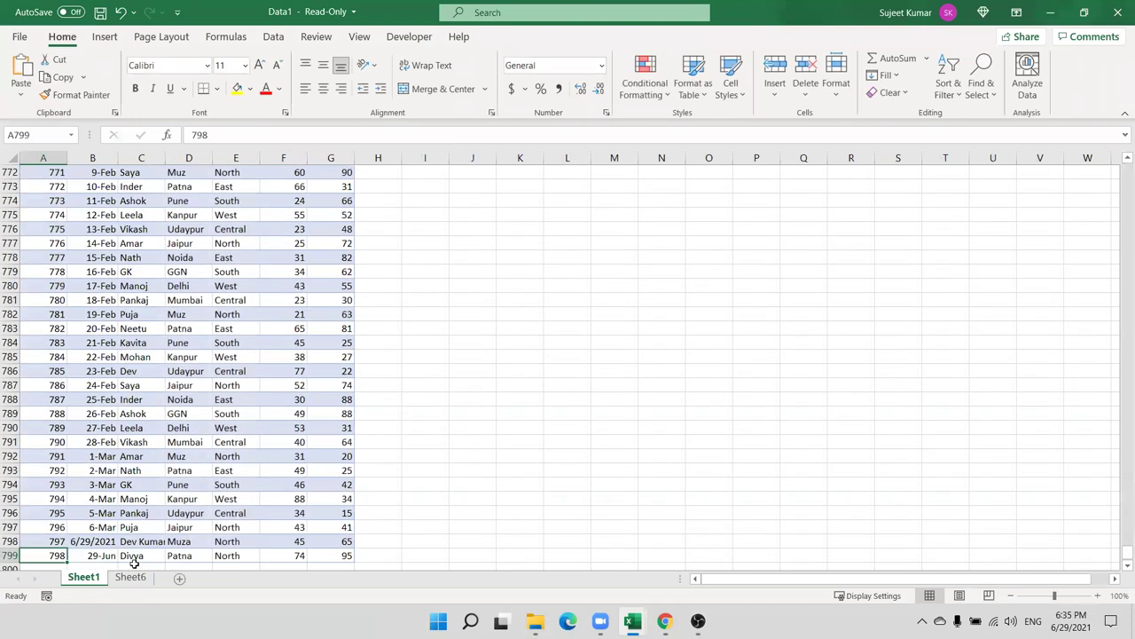
key("ctrl+Up")
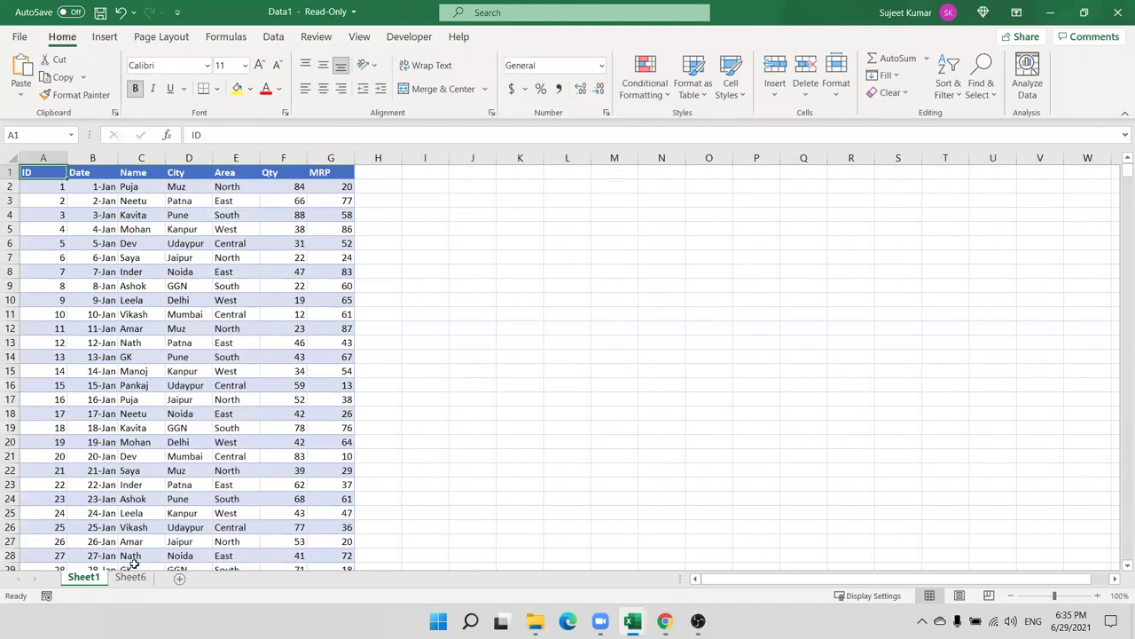
key("ctrl+shift+Right")
key("ctrl+shift+Down")
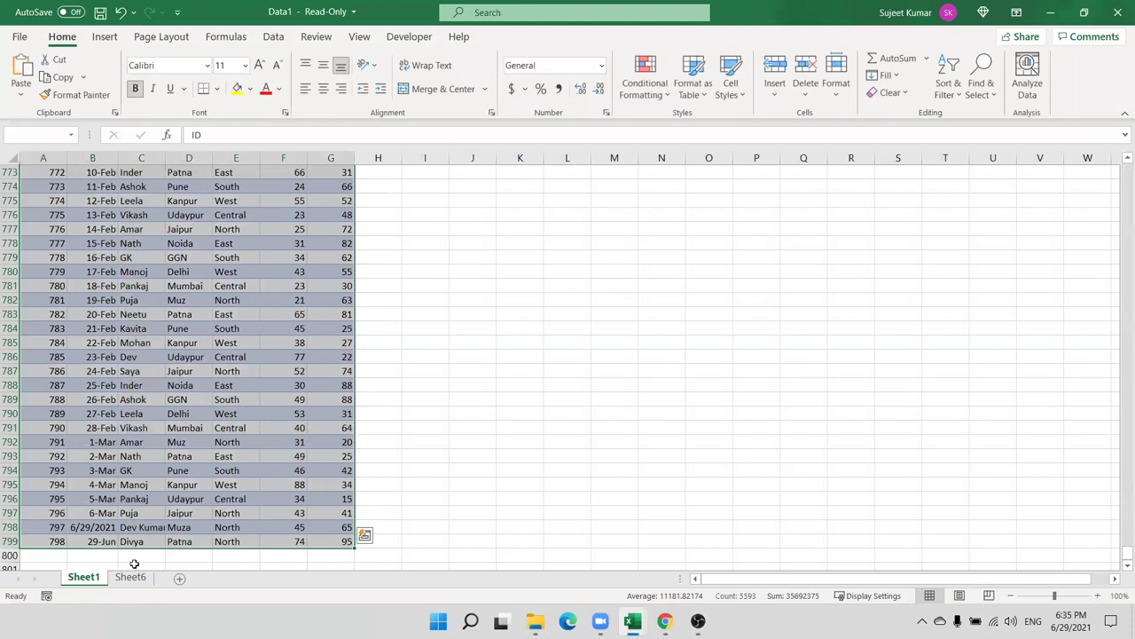
left_click(105, 37)
left_click(27, 73)
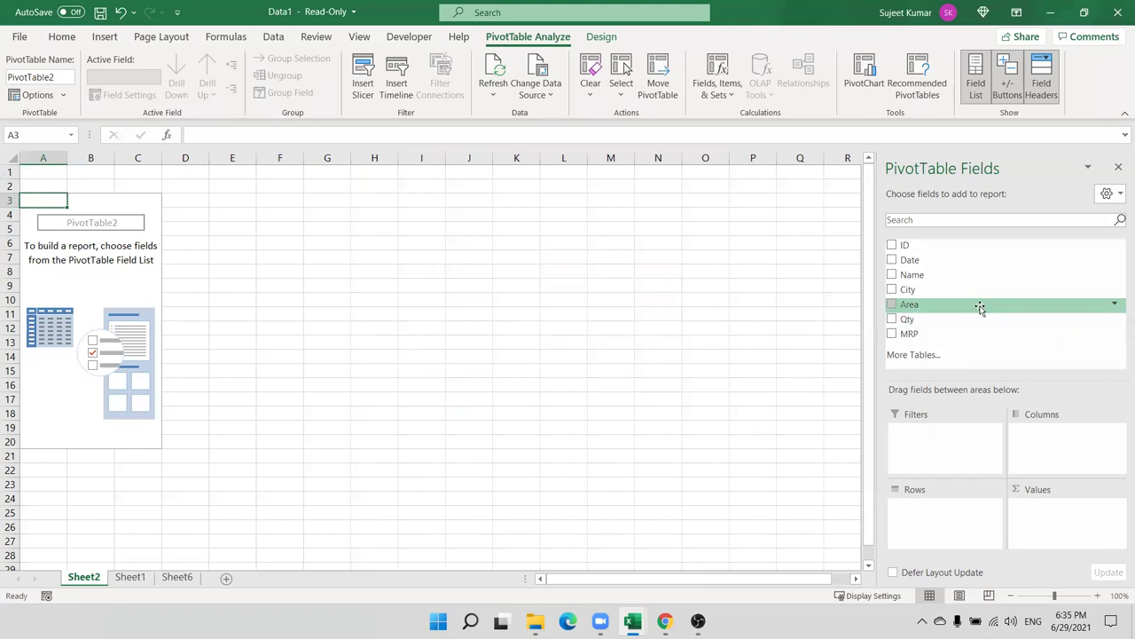
Step: Put Name in the pivot Rows and Qty and MRP in Values
left_click_drag(955, 273, 947, 518)
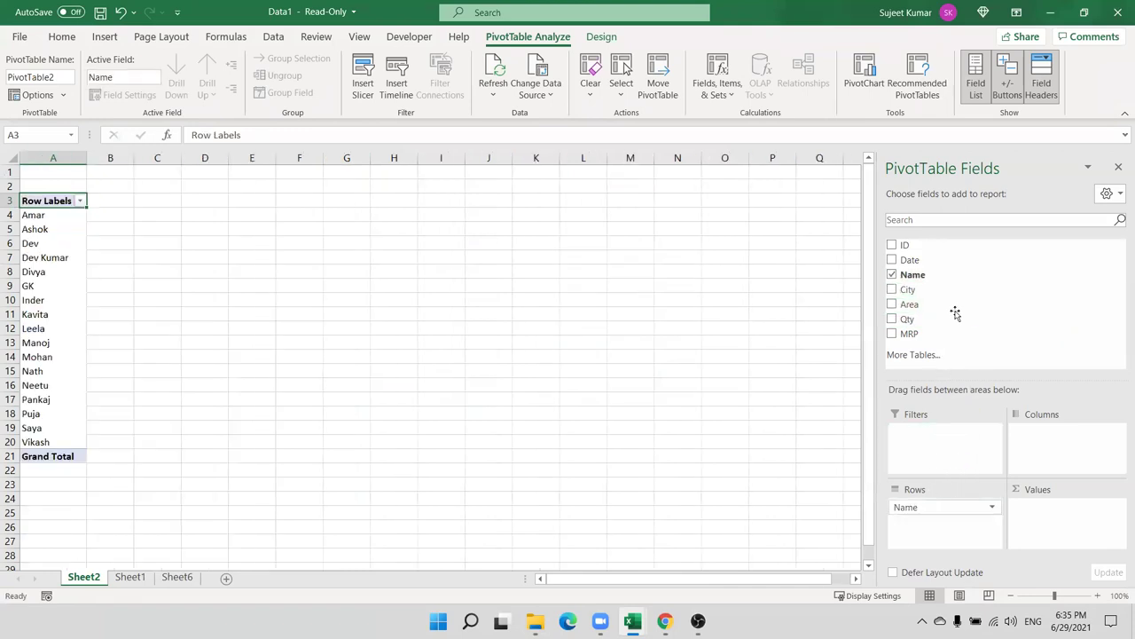
left_click_drag(938, 326, 1029, 535)
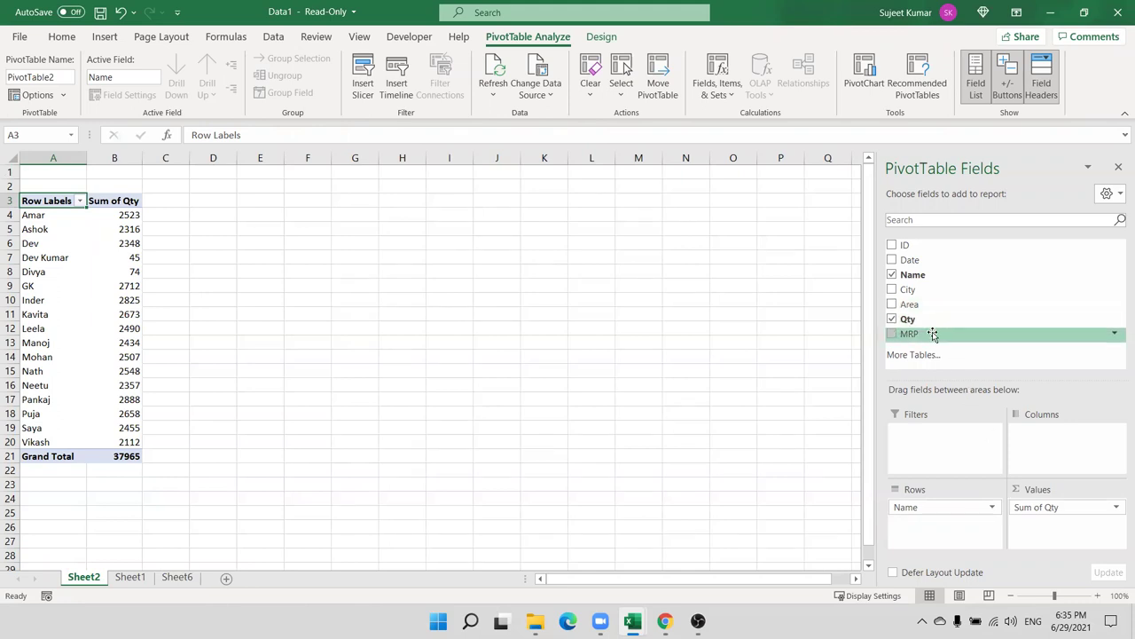
left_click_drag(933, 334, 1055, 536)
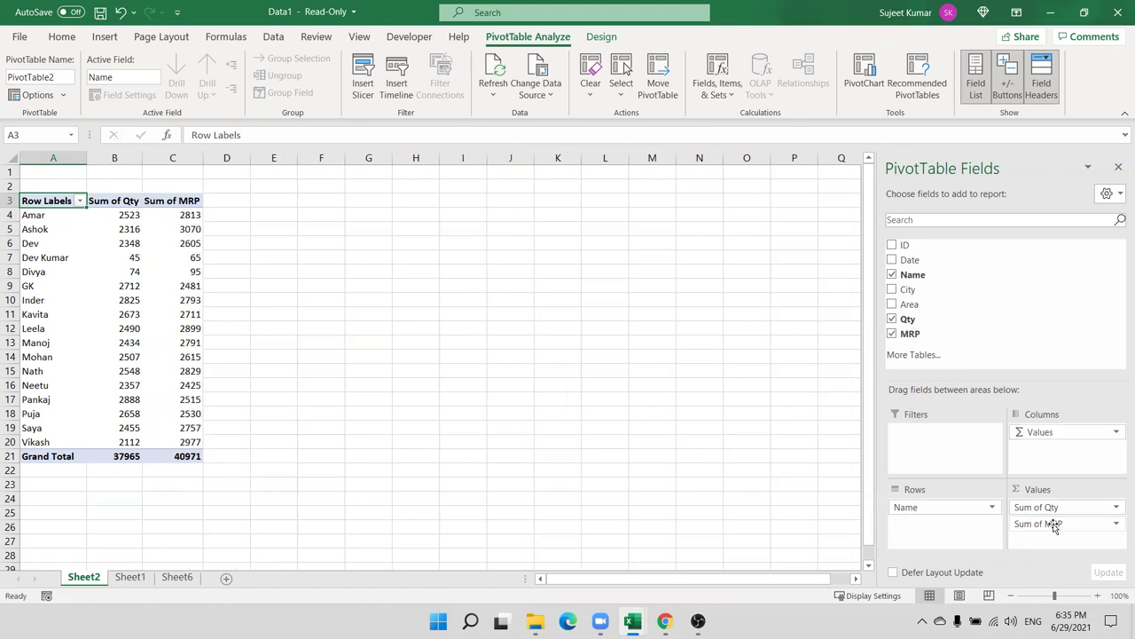
Step: Change the MRP value field to summarize by Average
left_click(1051, 523)
left_click(1065, 505)
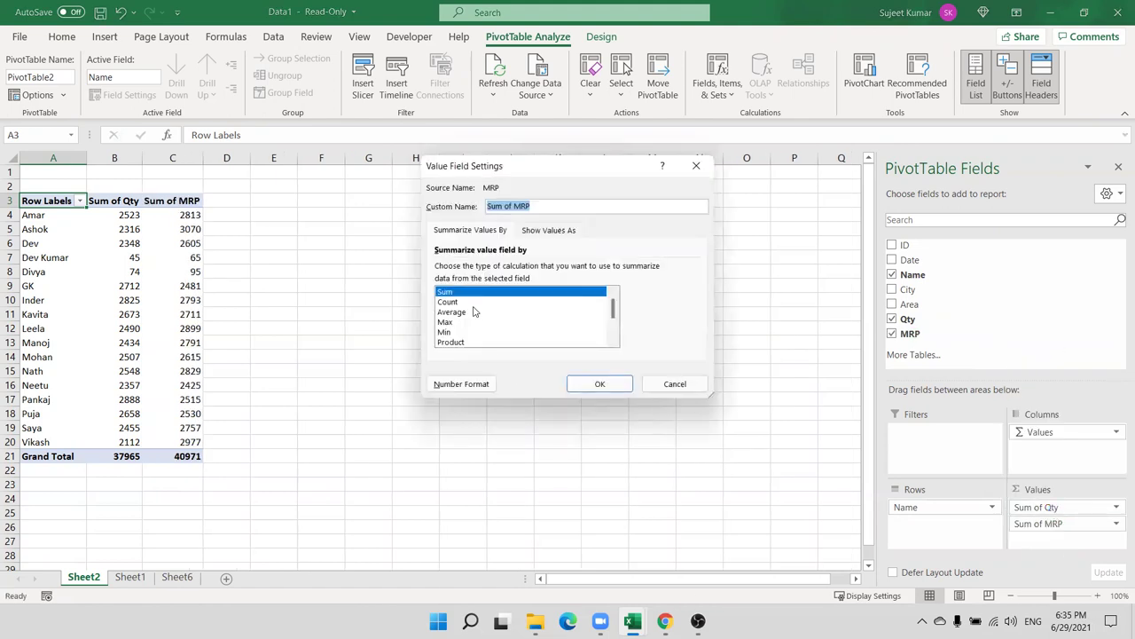
left_click(459, 313)
left_click(599, 384)
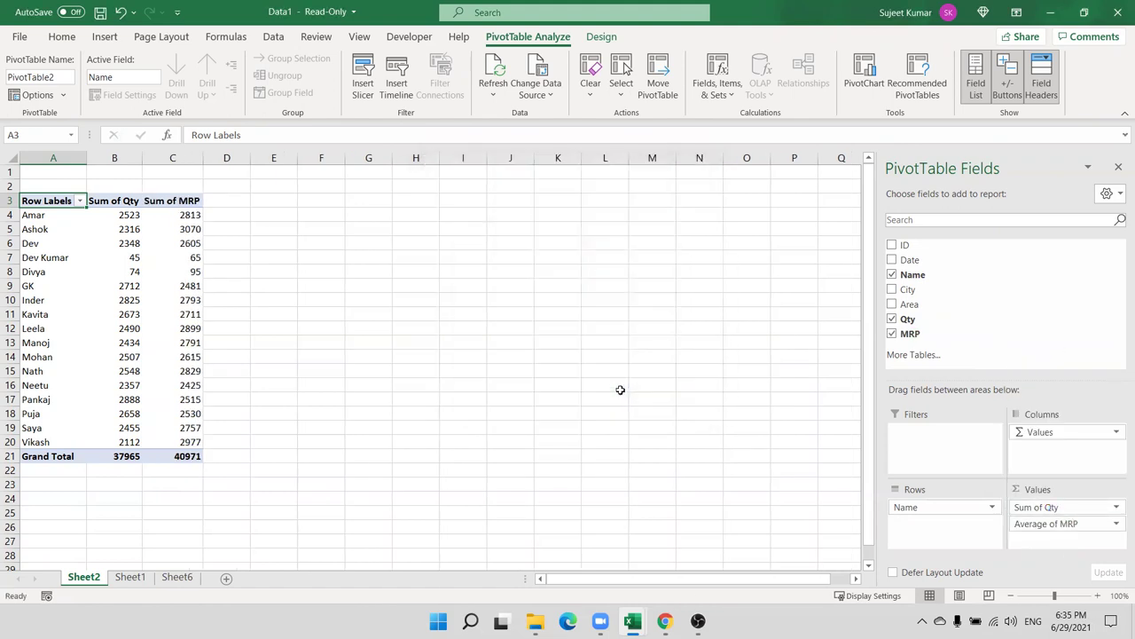
left_click(103, 37)
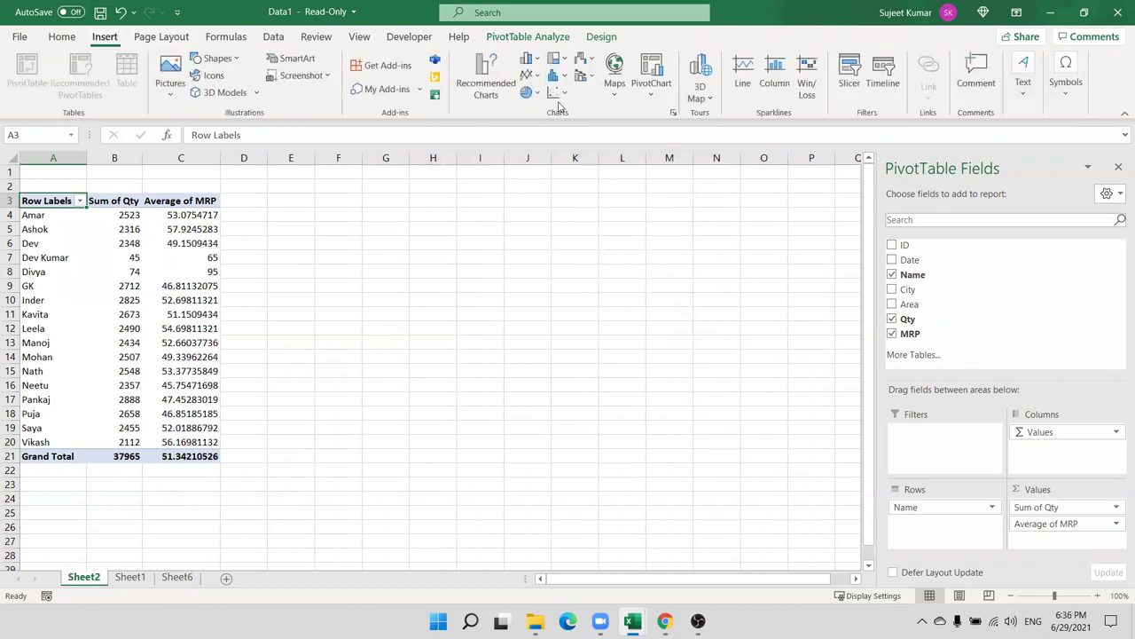
left_click(531, 64)
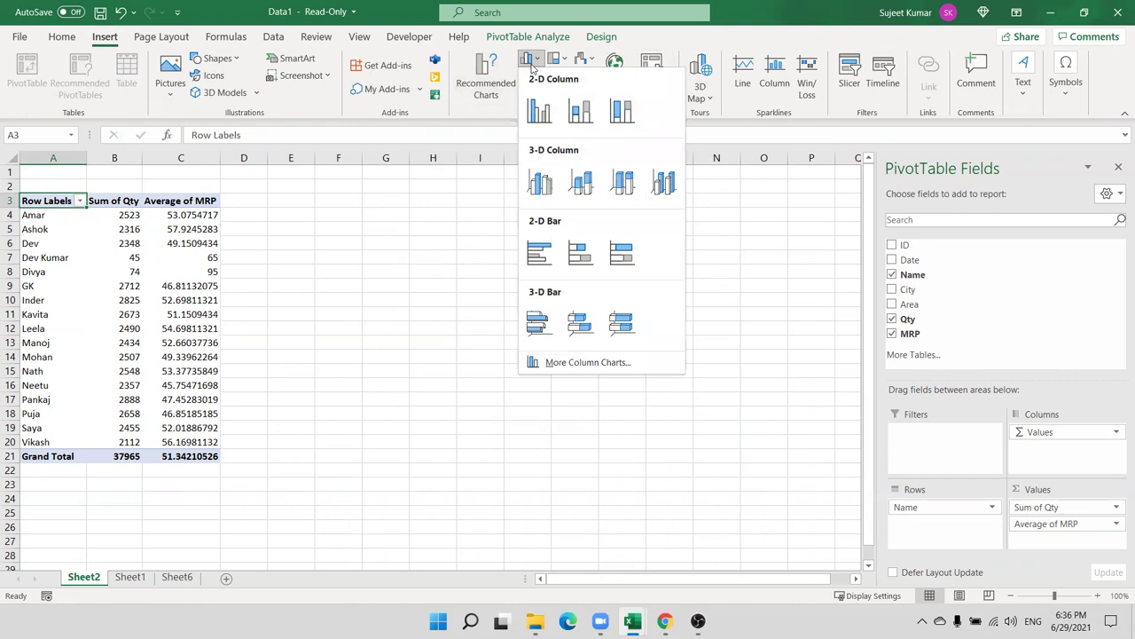
left_click(540, 110)
left_click_drag(515, 270, 513, 215)
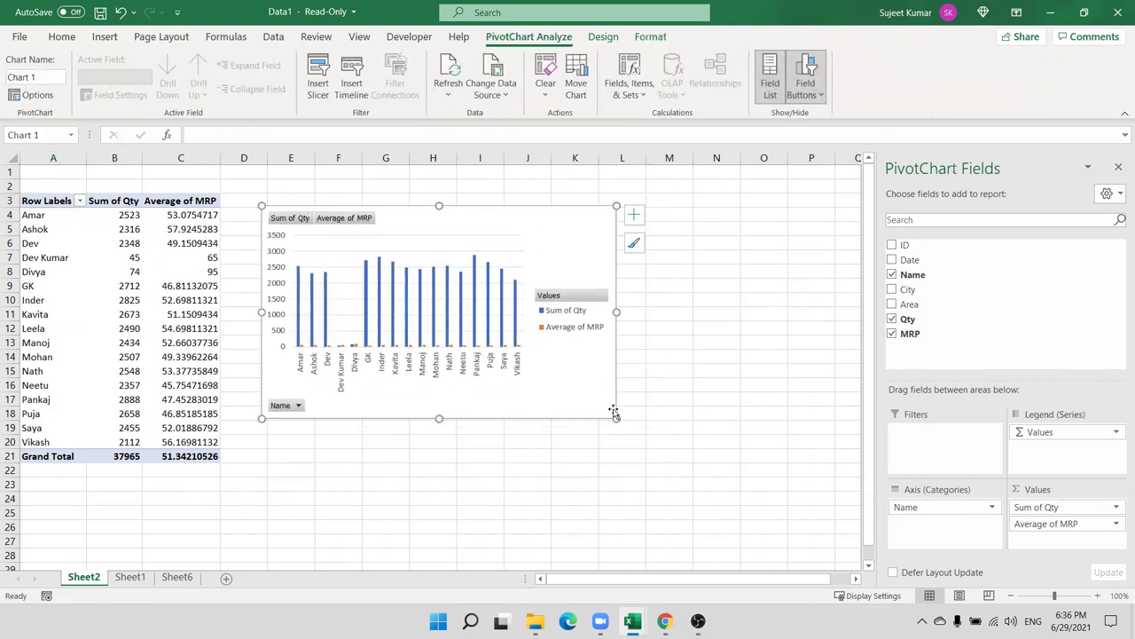
left_click_drag(616, 418, 716, 479)
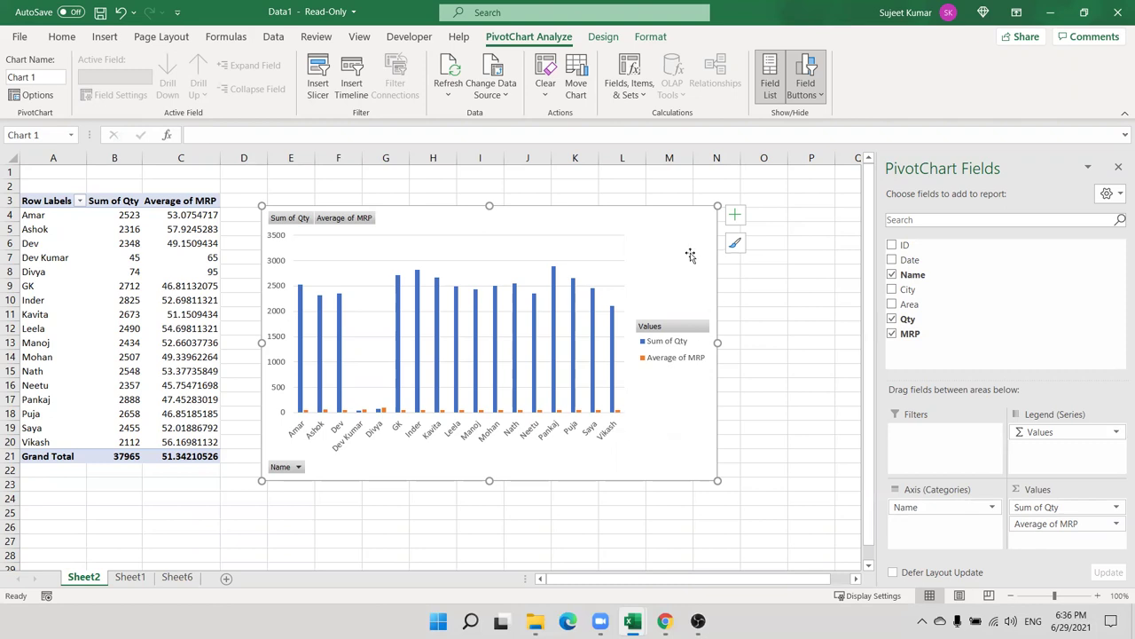
key("Delete")
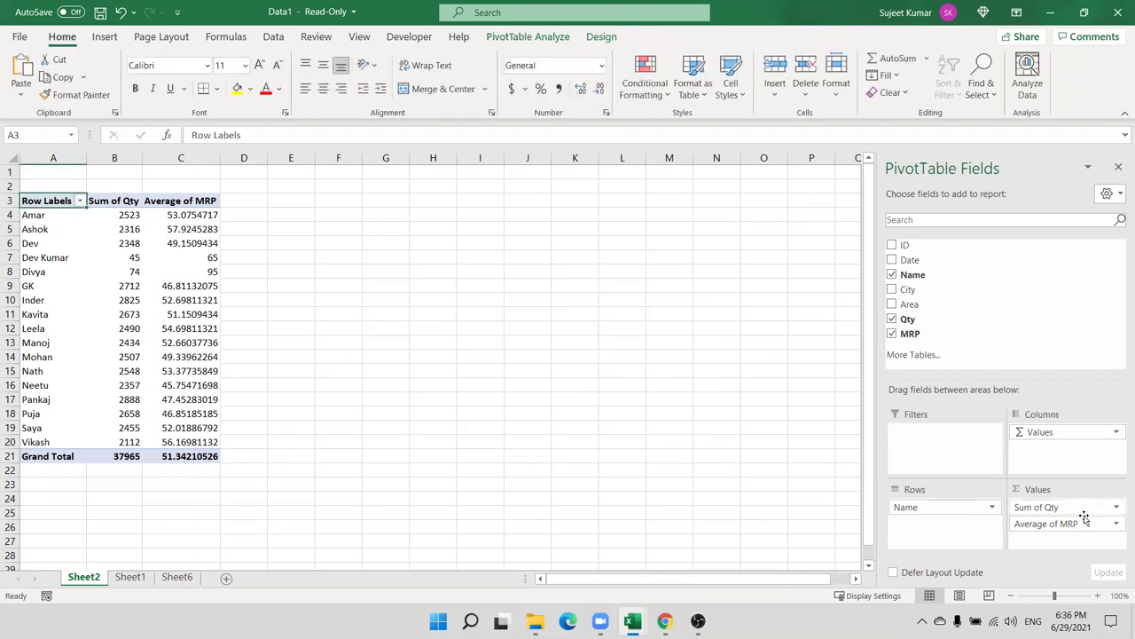
Step: Remove Average of MRP from the first pivot and start another PivotTable from Sheet1
left_click_drag(1077, 524, 648, 340)
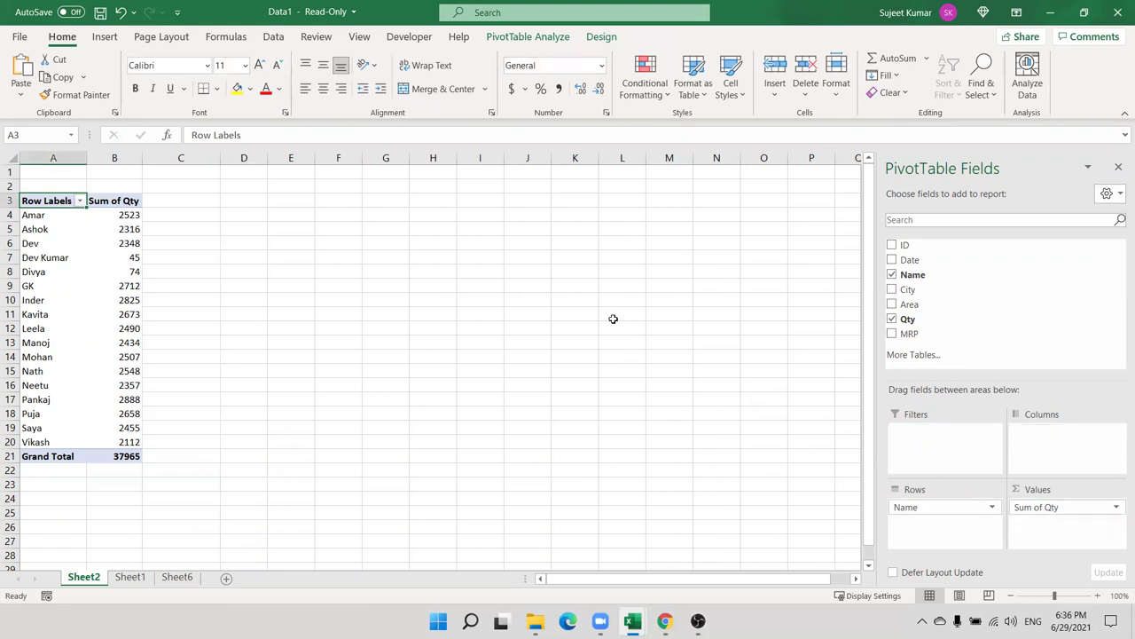
left_click(129, 576)
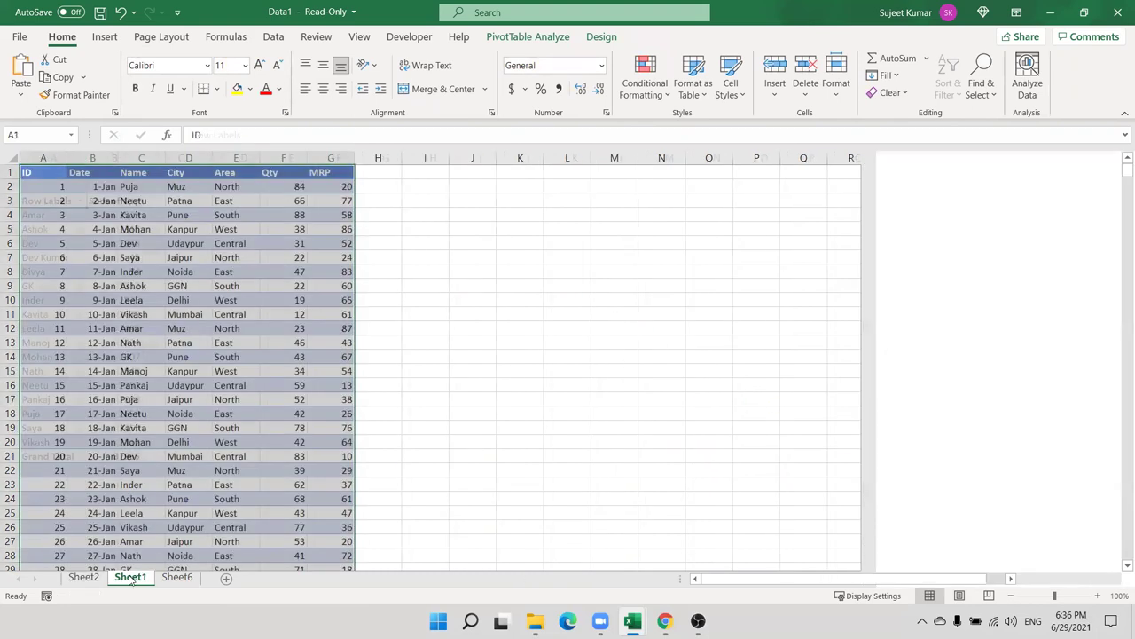
left_click(105, 36)
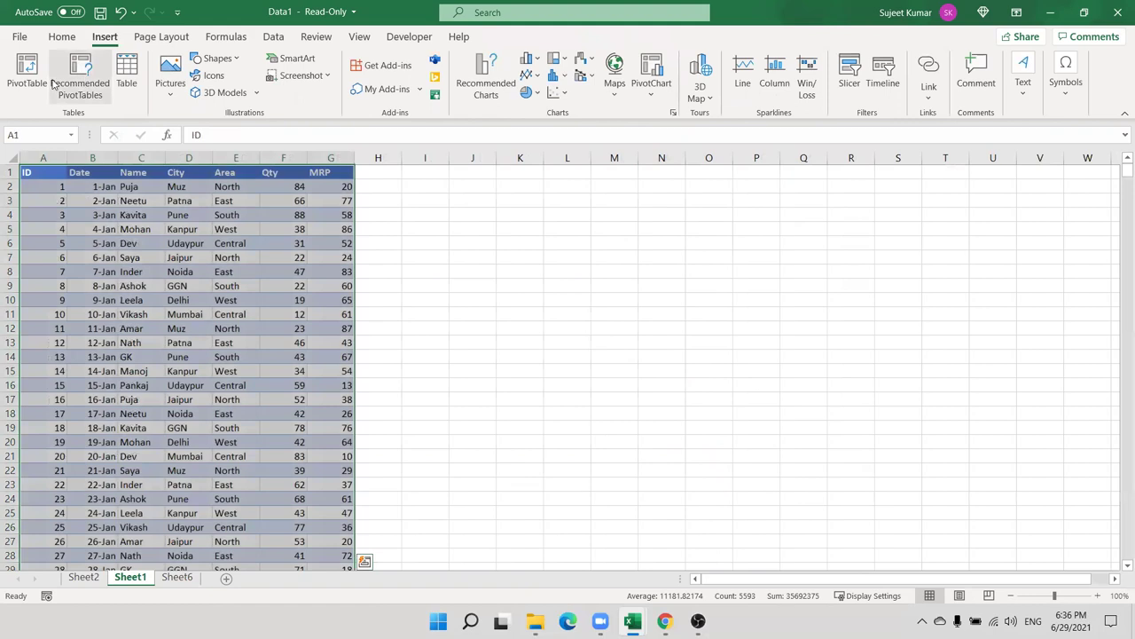
left_click(27, 71)
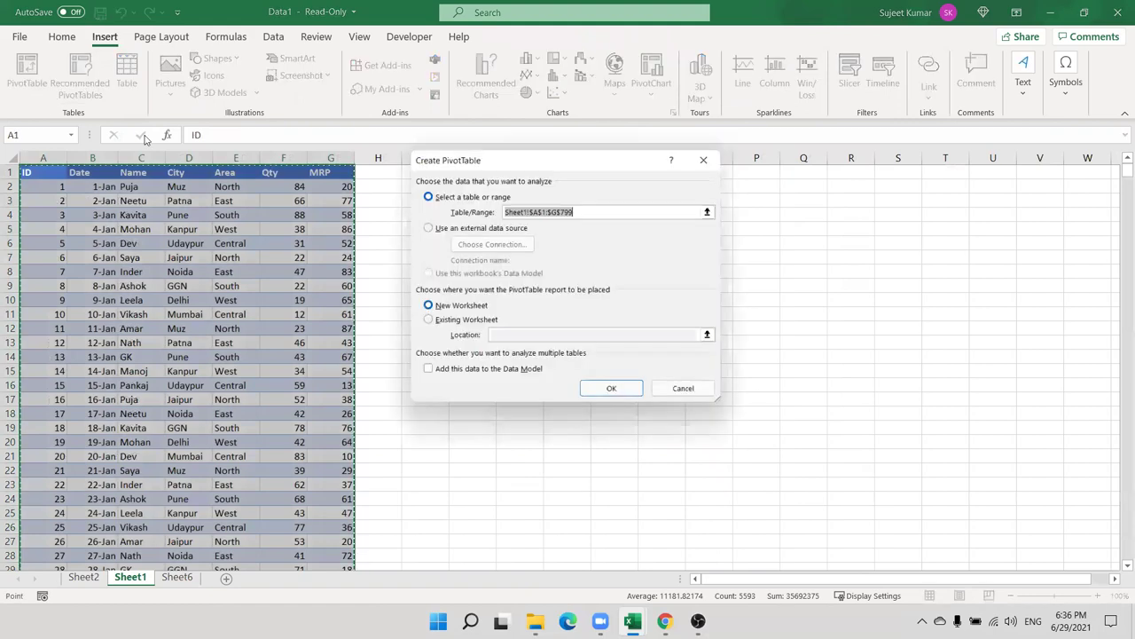
Step: Place the new PivotTable on the existing Sheet2 at cell E3
left_click(459, 326)
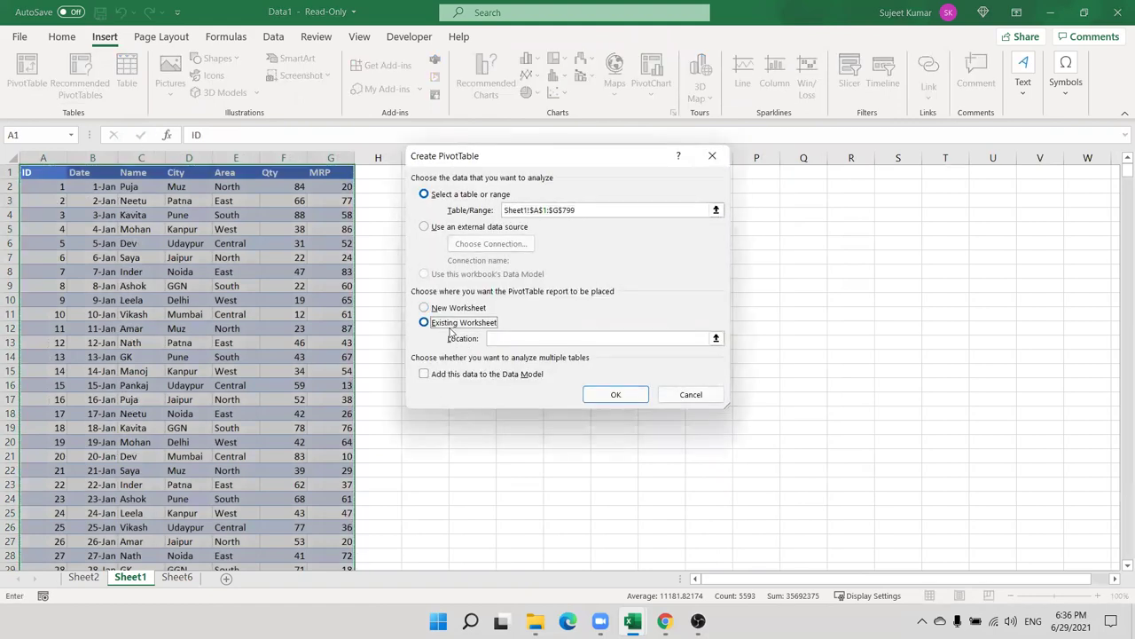
left_click(503, 342)
left_click(93, 576)
left_click(303, 209)
left_click(302, 202)
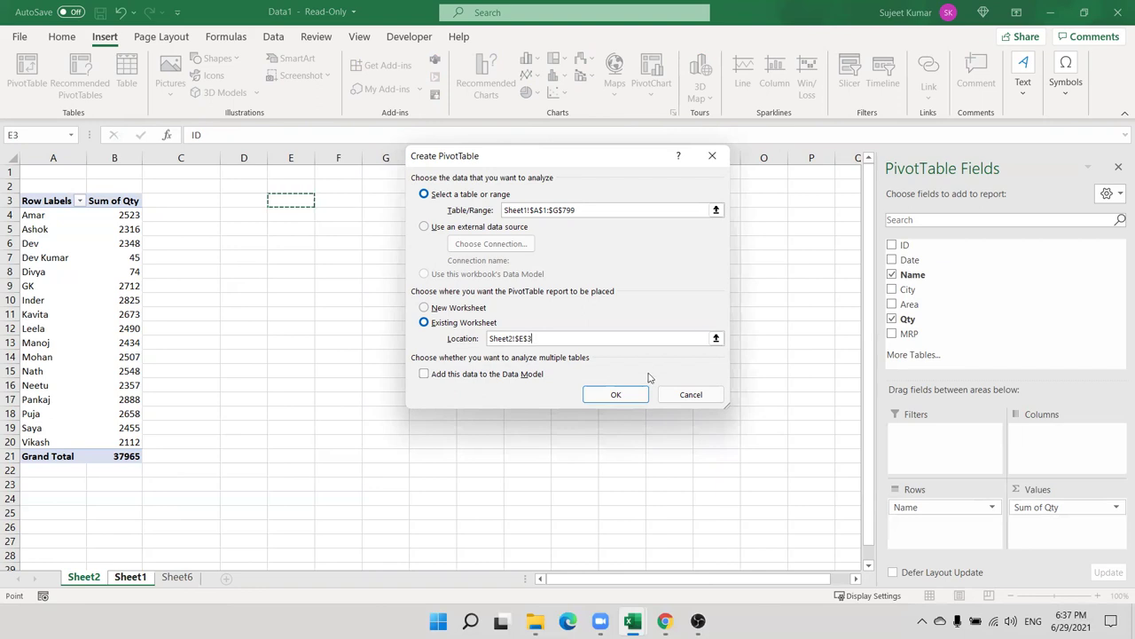
left_click(615, 394)
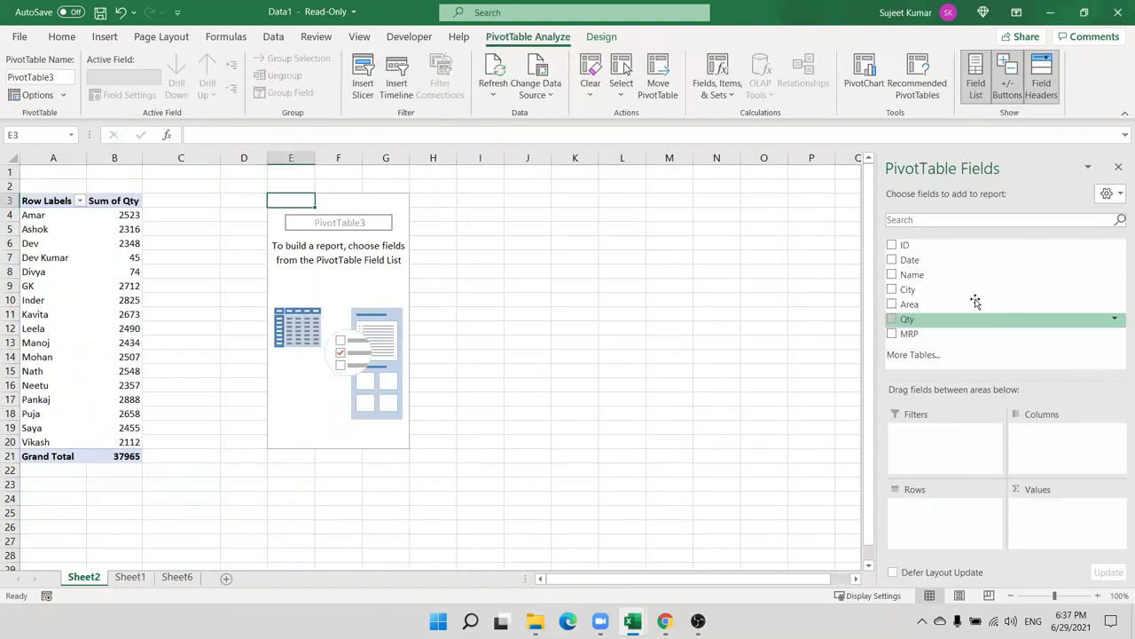
Step: Give PivotTable3 Name as rows and MRP summarized as Average
left_click_drag(968, 274, 970, 522)
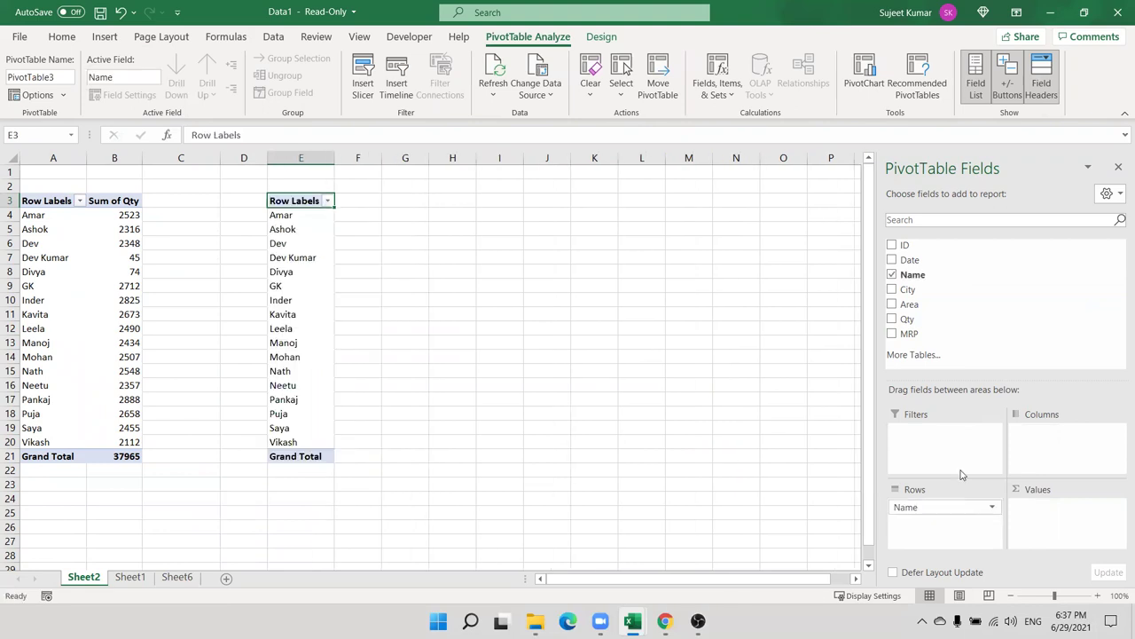
left_click_drag(943, 341, 1044, 518)
left_click(1042, 507)
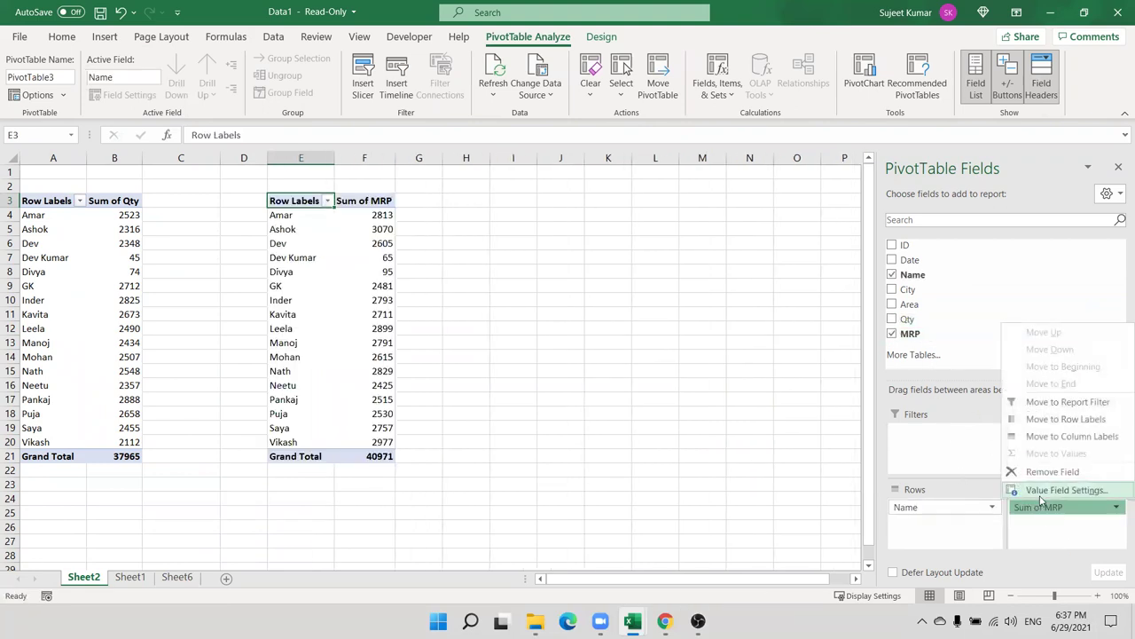
left_click(1043, 491)
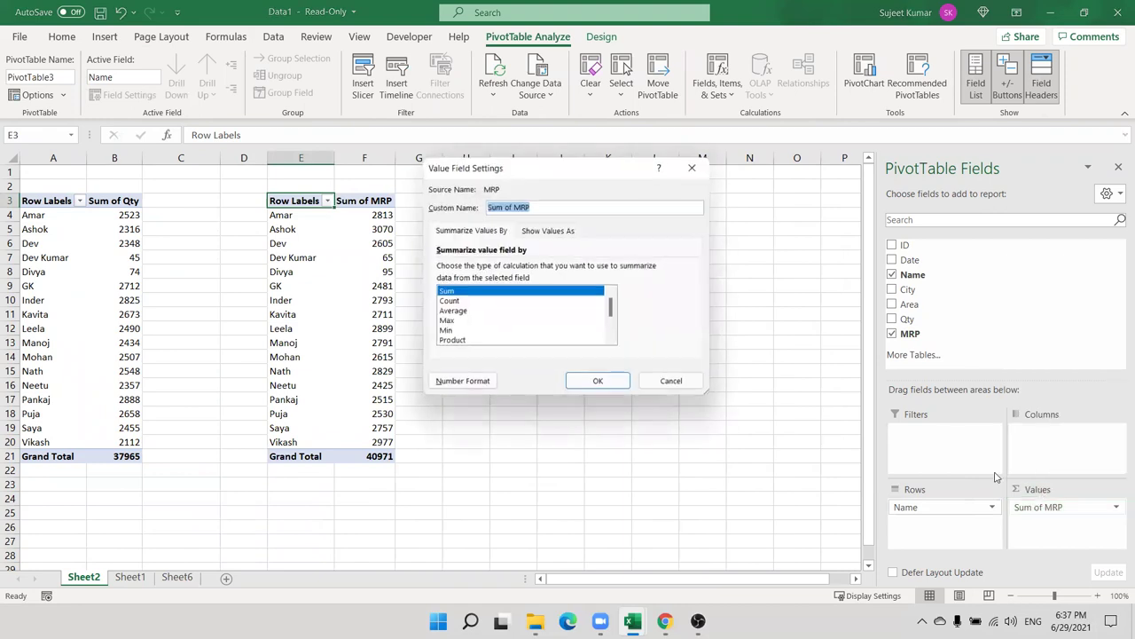
left_click(454, 312)
left_click(601, 383)
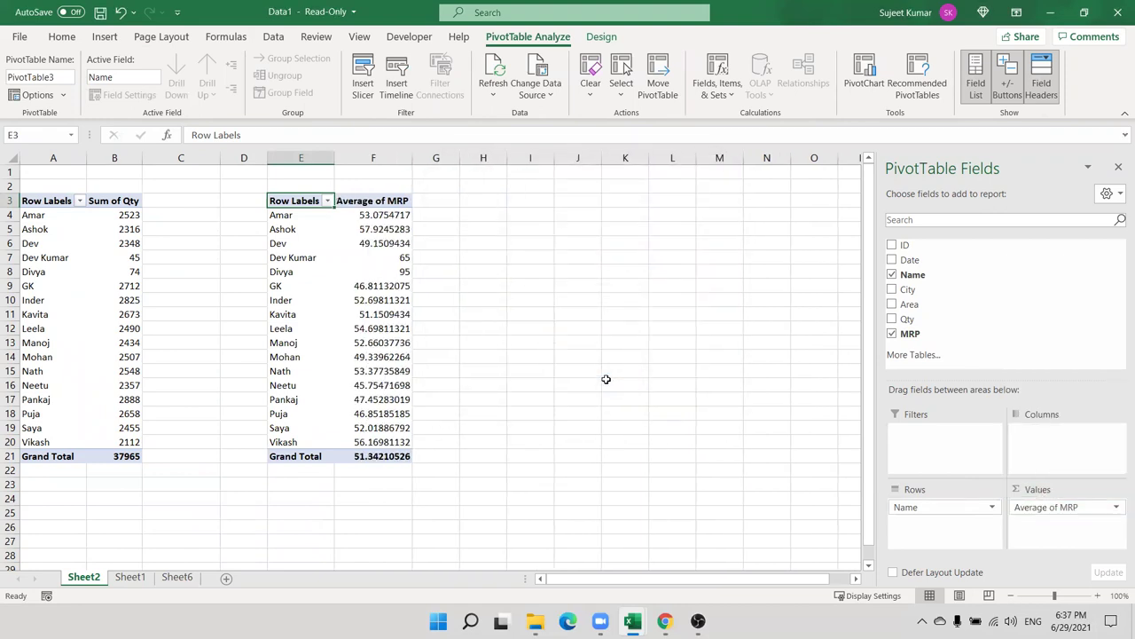
Step: Add City as a report filter to the Sum of Qty pivot
left_click(395, 214)
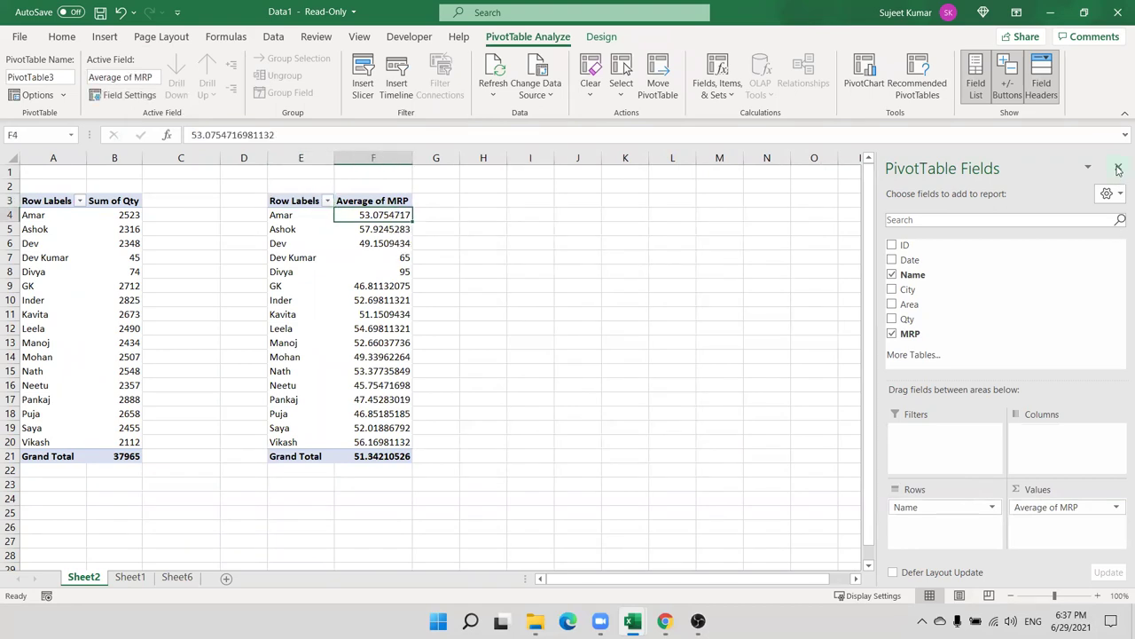
left_click(94, 332)
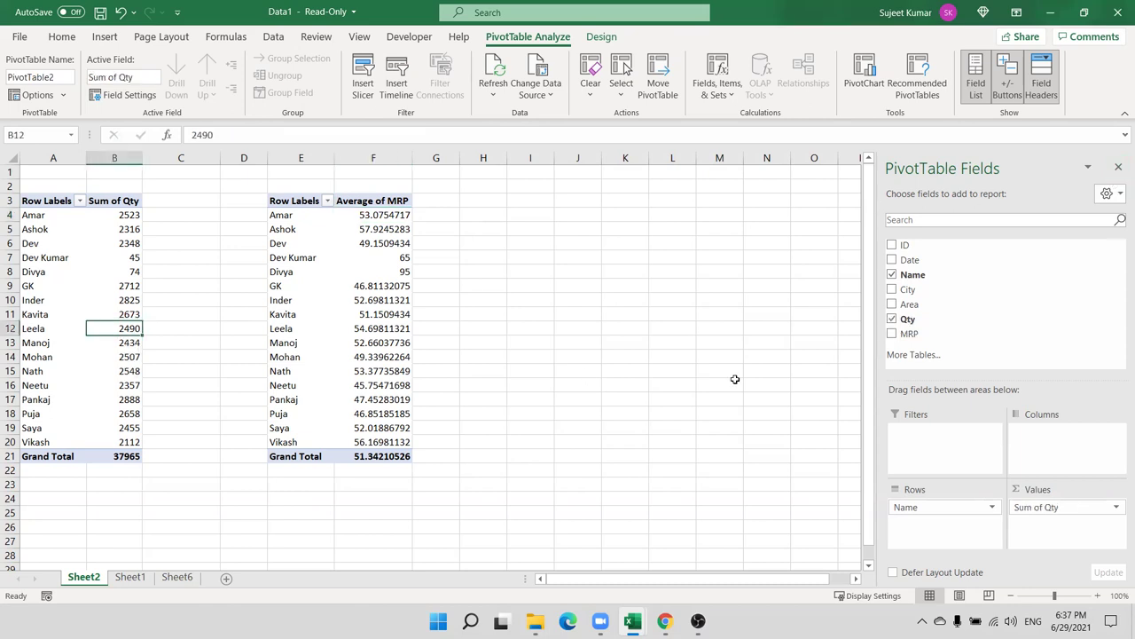
left_click_drag(935, 292, 951, 439)
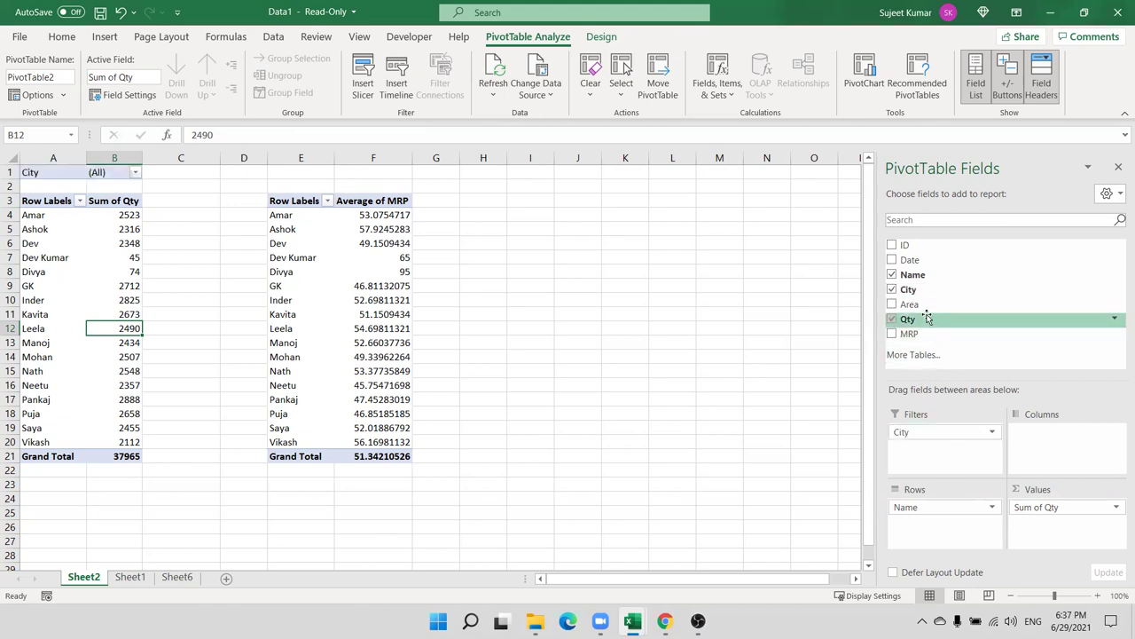
Step: Add Area as a second report filter and filter the Sum of Qty pivot to Delhi
left_click_drag(926, 315, 931, 447)
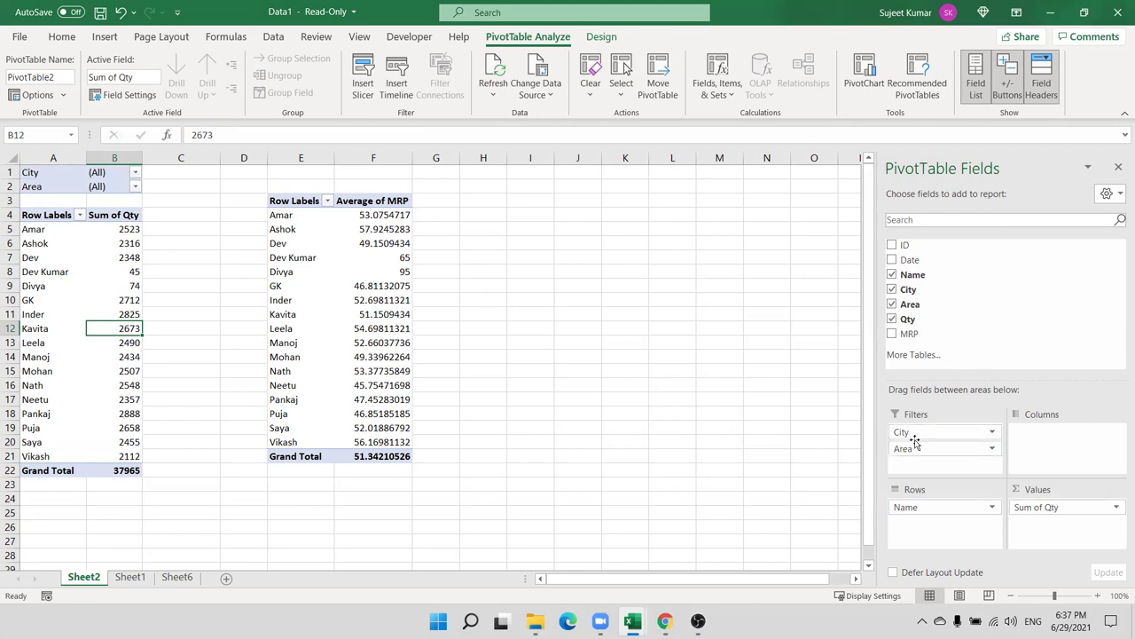
left_click(136, 175)
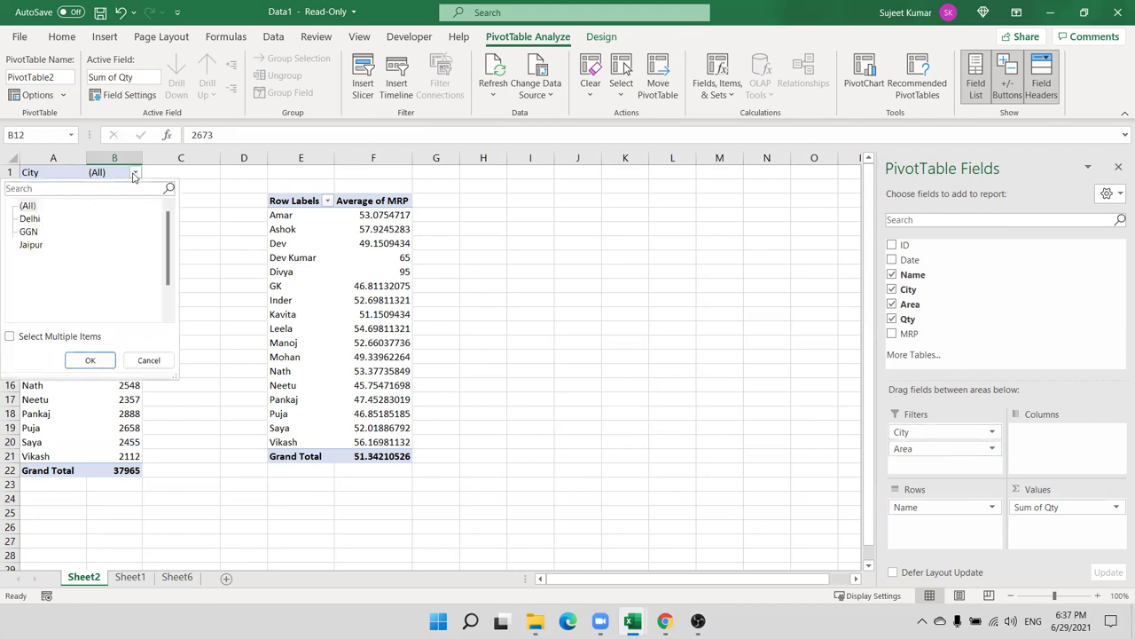
left_click(31, 218)
left_click(89, 359)
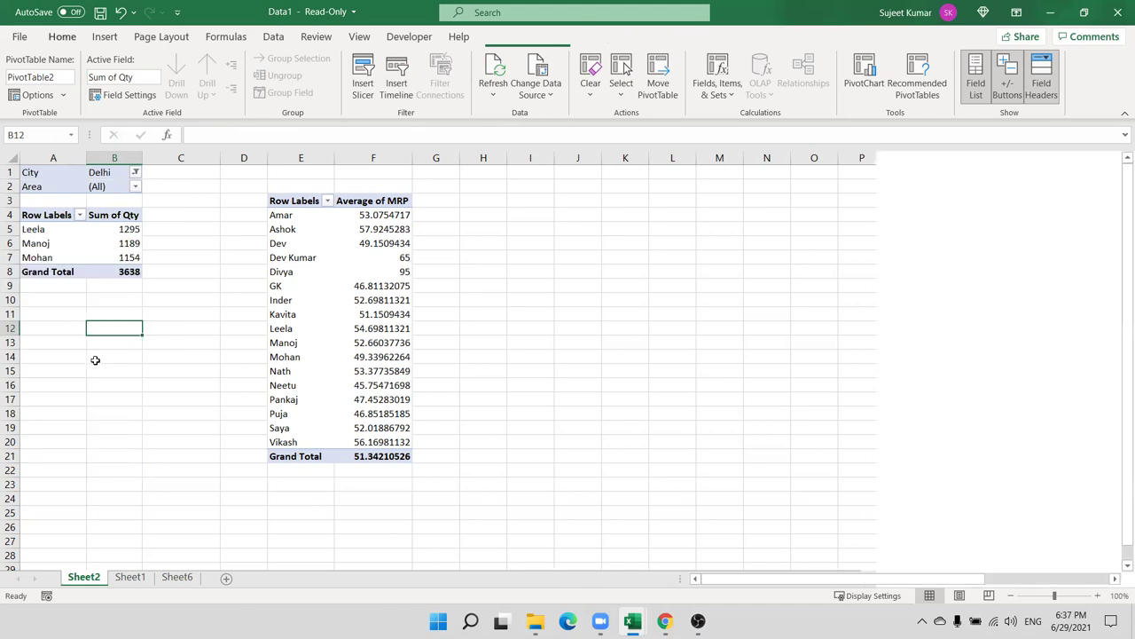
Step: Select the filtered Delhi rows, then remove the Area and City filters
left_click_drag(133, 256, 26, 229)
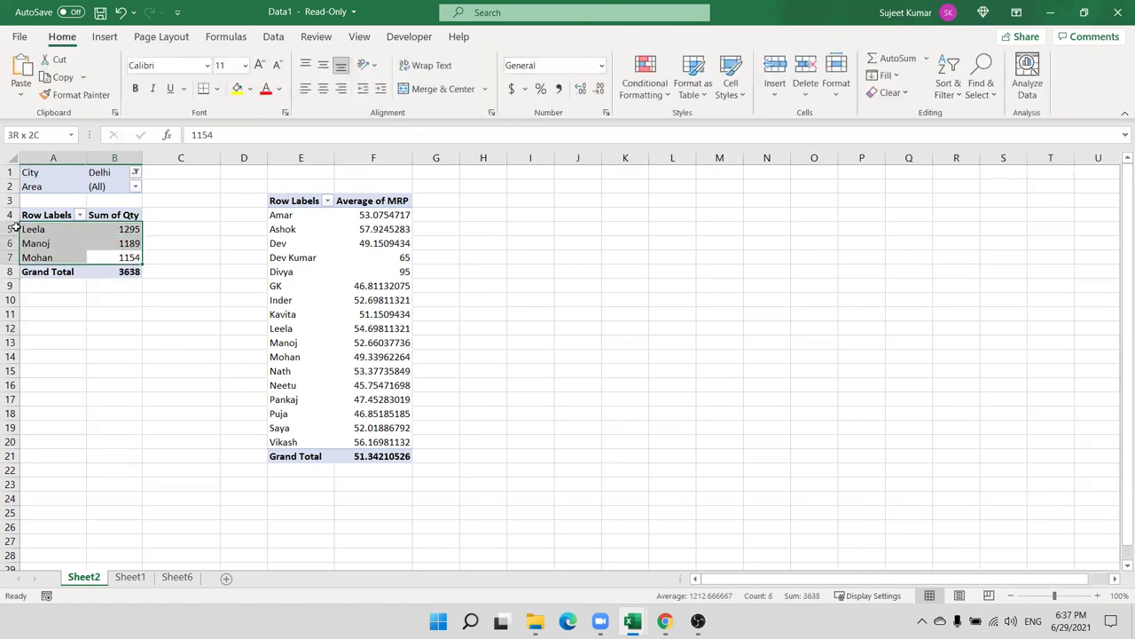
left_click_drag(275, 229, 355, 373)
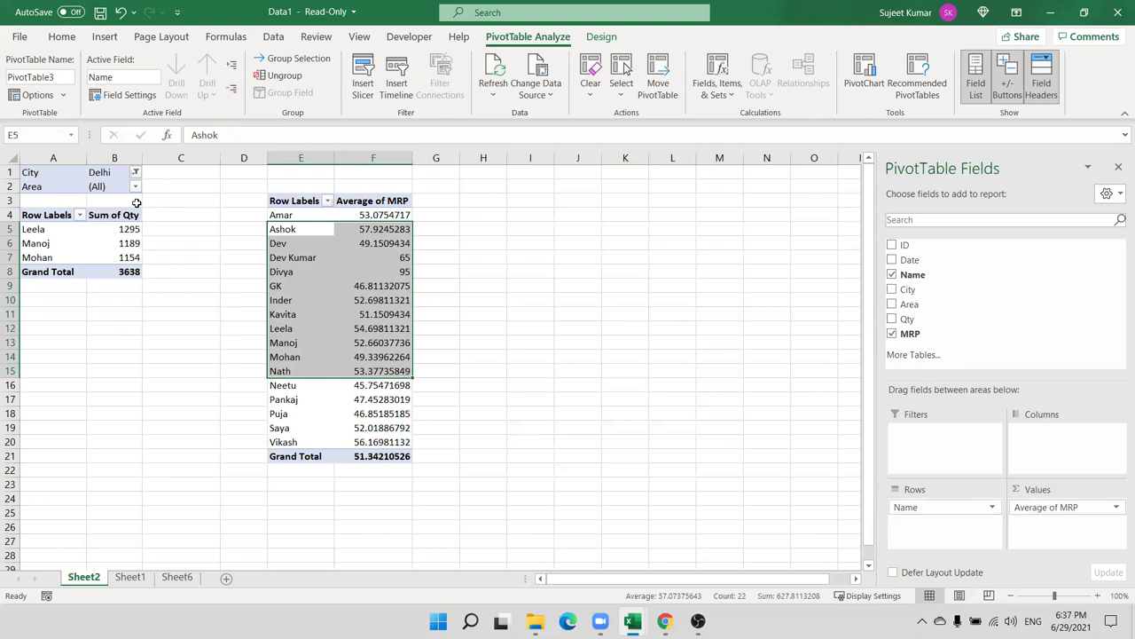
left_click(115, 242)
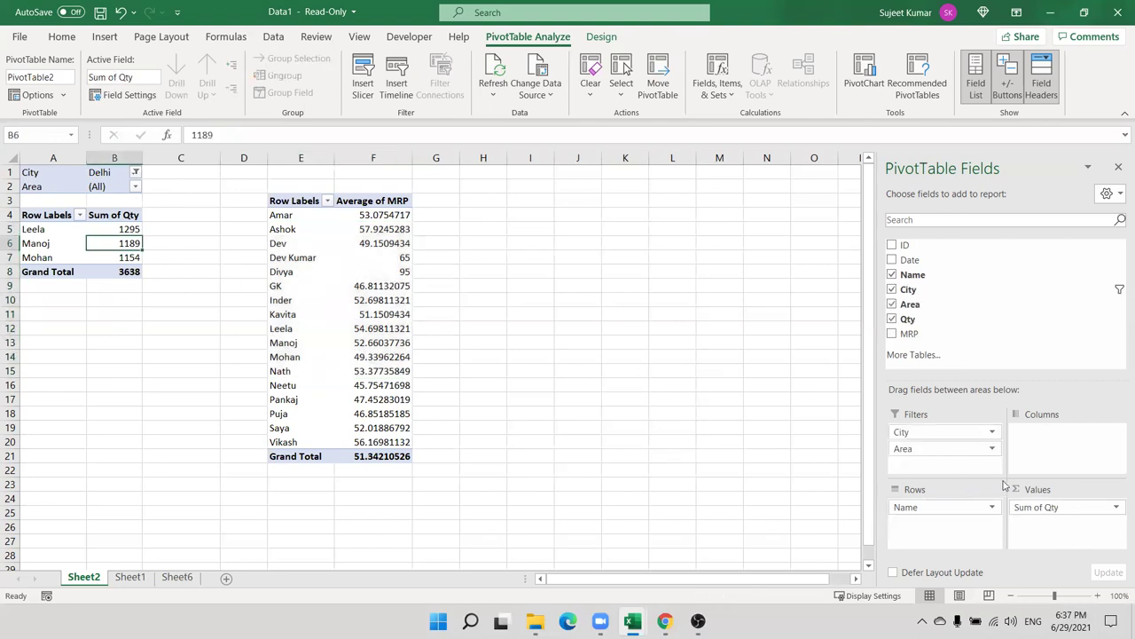
left_click_drag(950, 456, 1006, 321)
left_click_drag(942, 433, 948, 324)
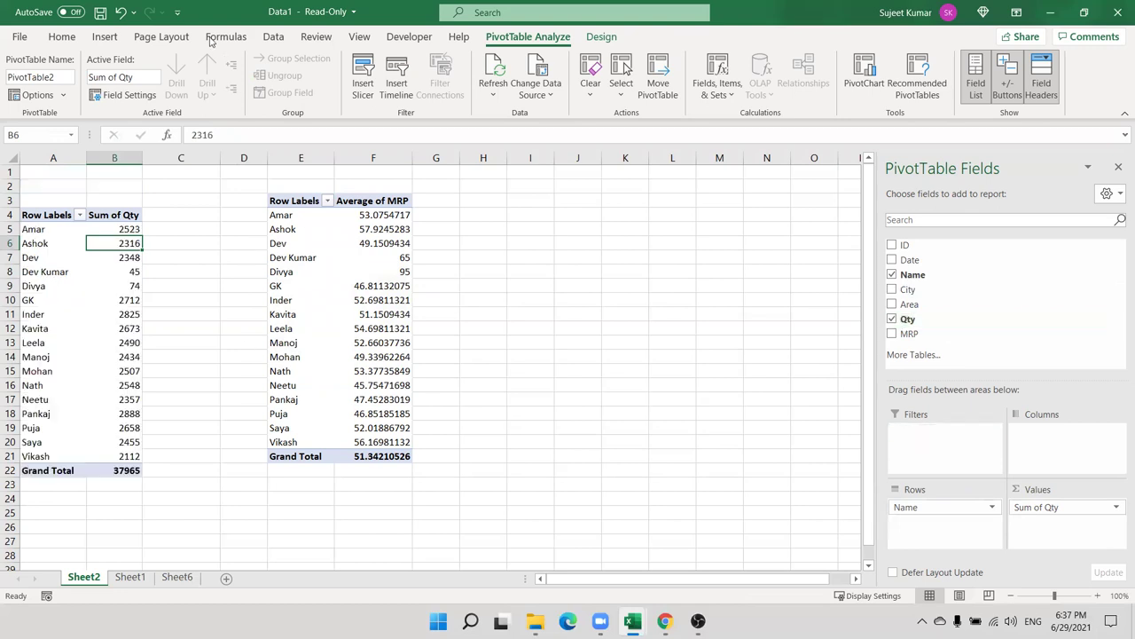
Step: Insert City and Area slicers for the pivot and move the City slicer to columns H–K
left_click(104, 37)
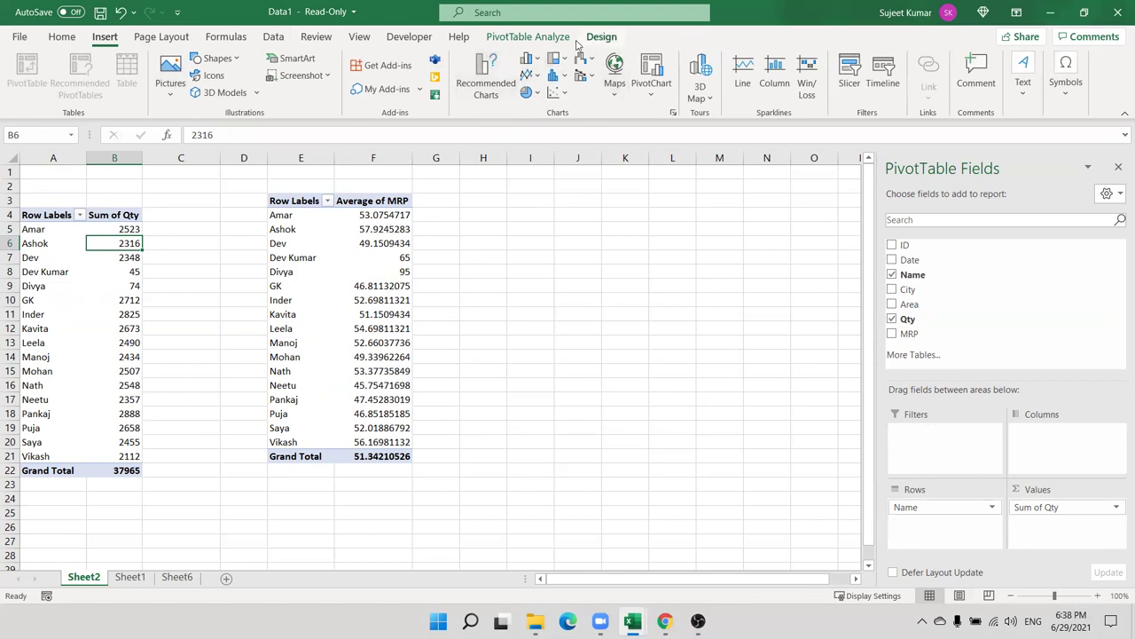
left_click(552, 37)
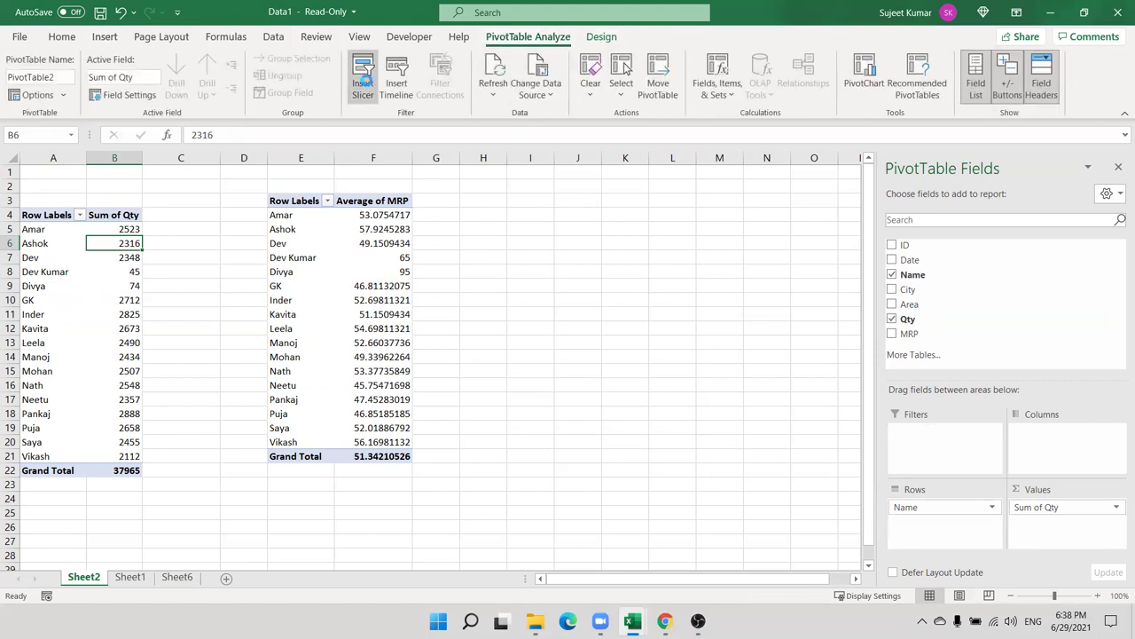
left_click(363, 77)
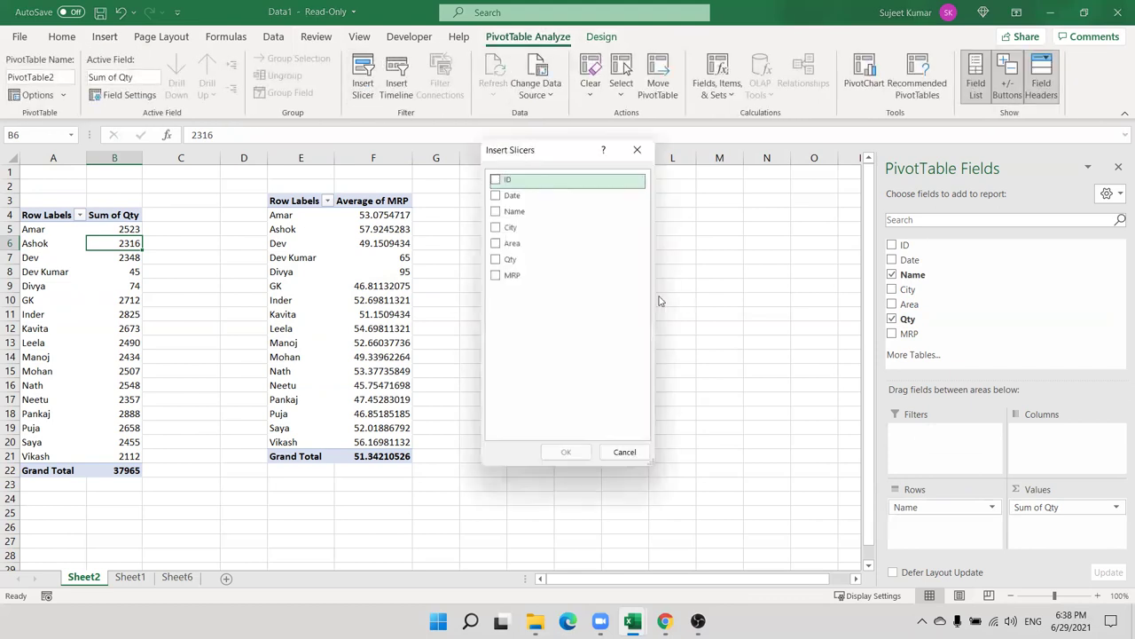
left_click(495, 243)
left_click(495, 229)
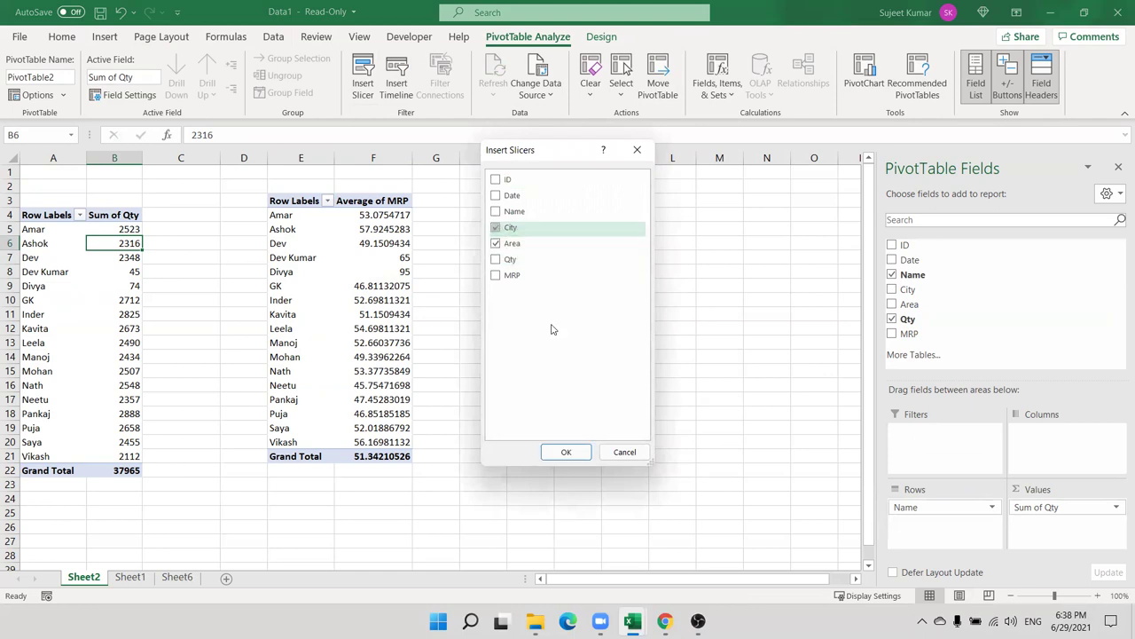
left_click(564, 452)
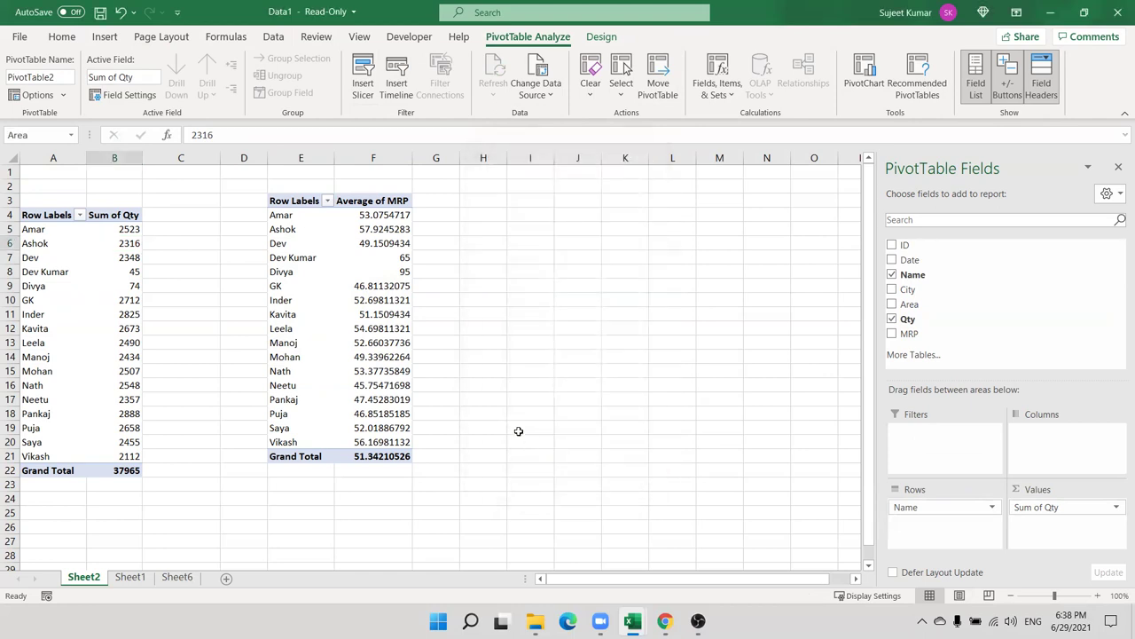
left_click_drag(377, 260, 496, 176)
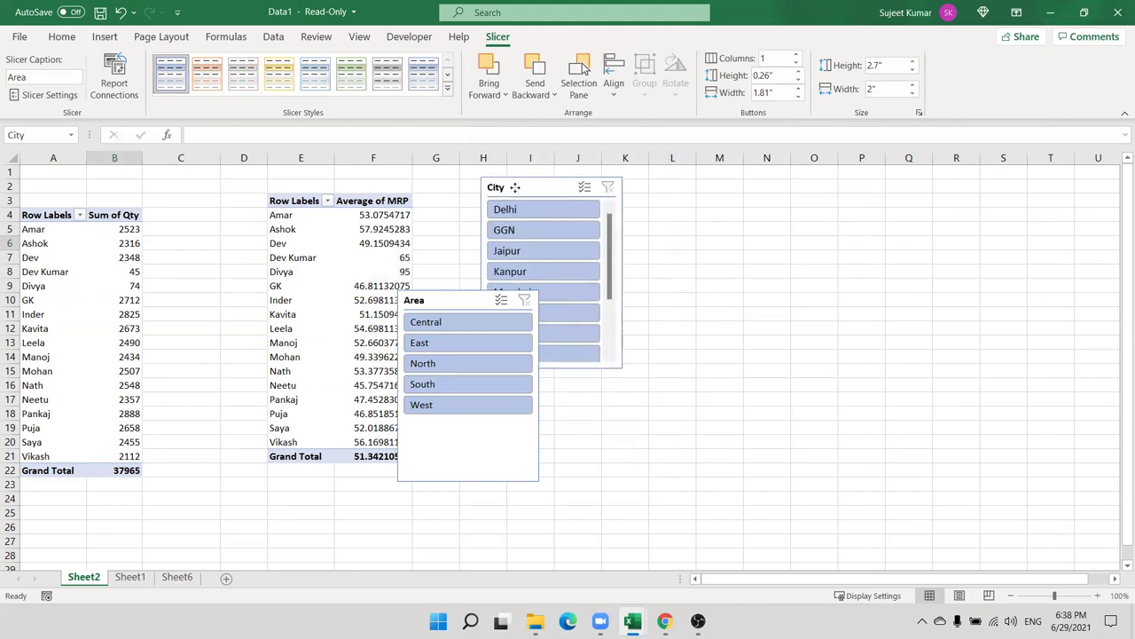
Step: Place the Area slicer beside City, resize it to its five areas, and lengthen the City slicer
left_click_drag(451, 303, 679, 179)
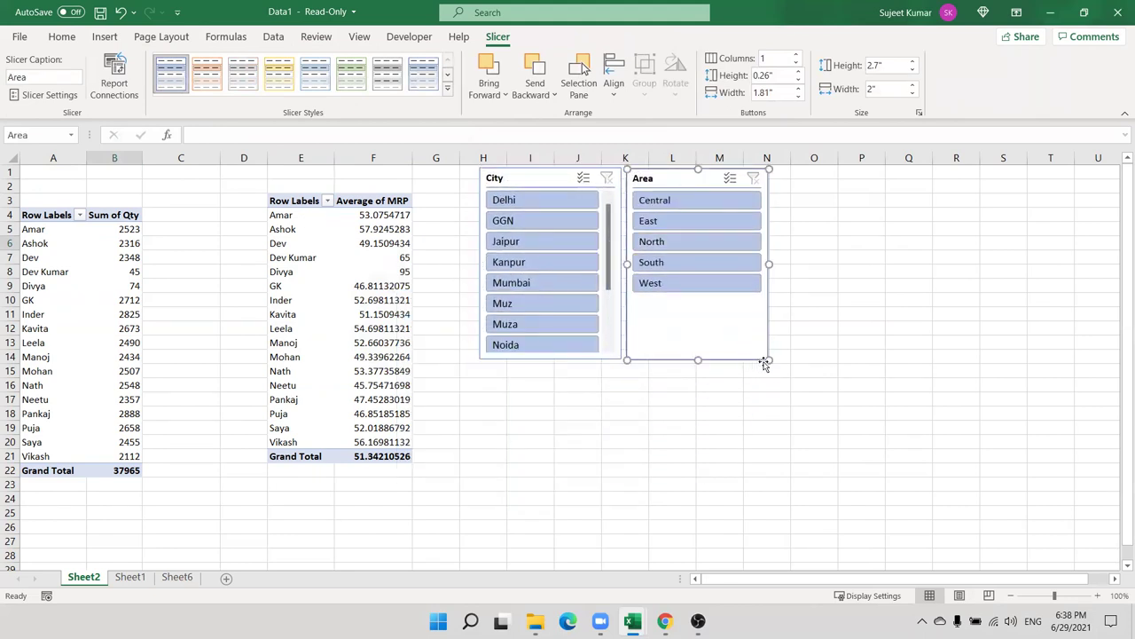
left_click_drag(767, 359, 766, 301)
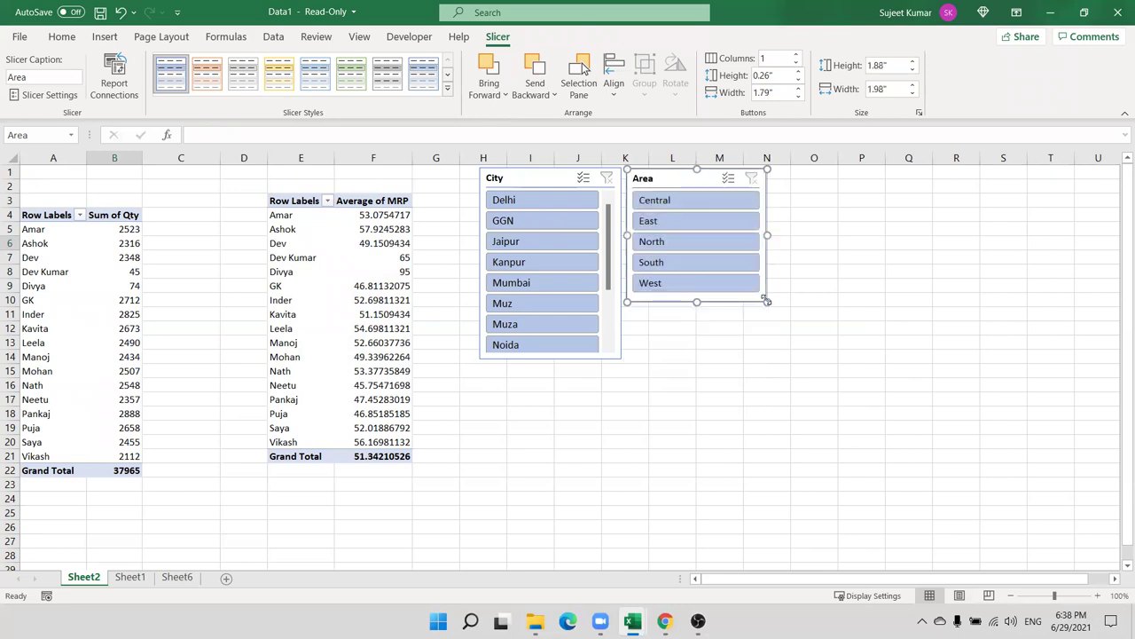
left_click_drag(767, 235, 720, 234)
left_click(620, 359)
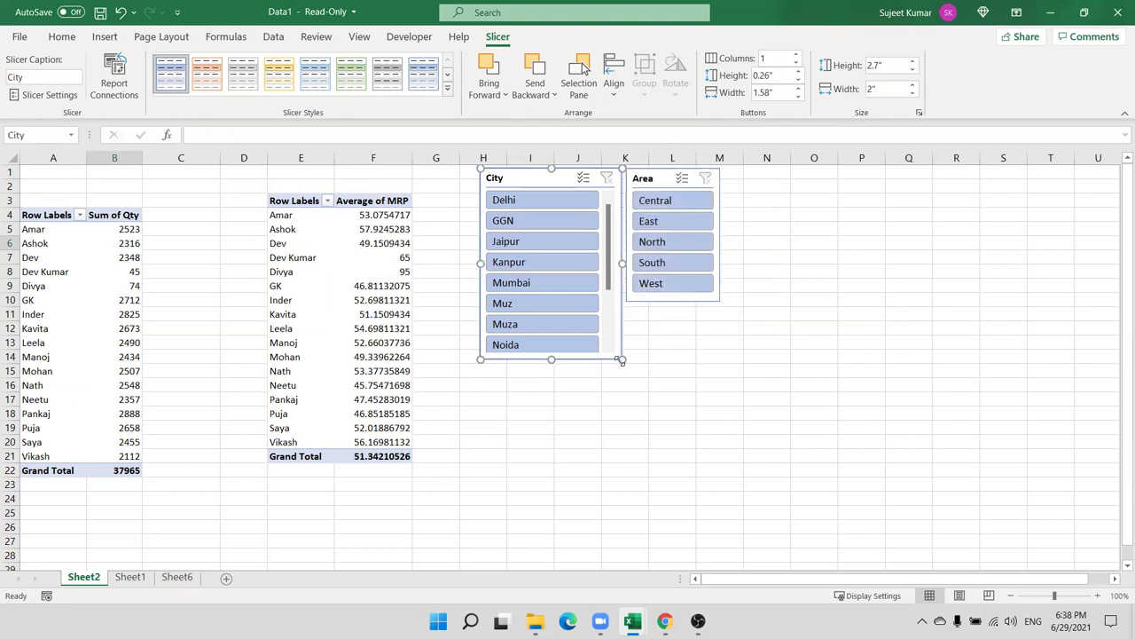
left_click_drag(548, 374, 553, 430)
Step: Try Delhi, GGN, Jaipur and GGN–Muza picks in the City slicer, then clear its filter
left_click(807, 428)
left_click(525, 206)
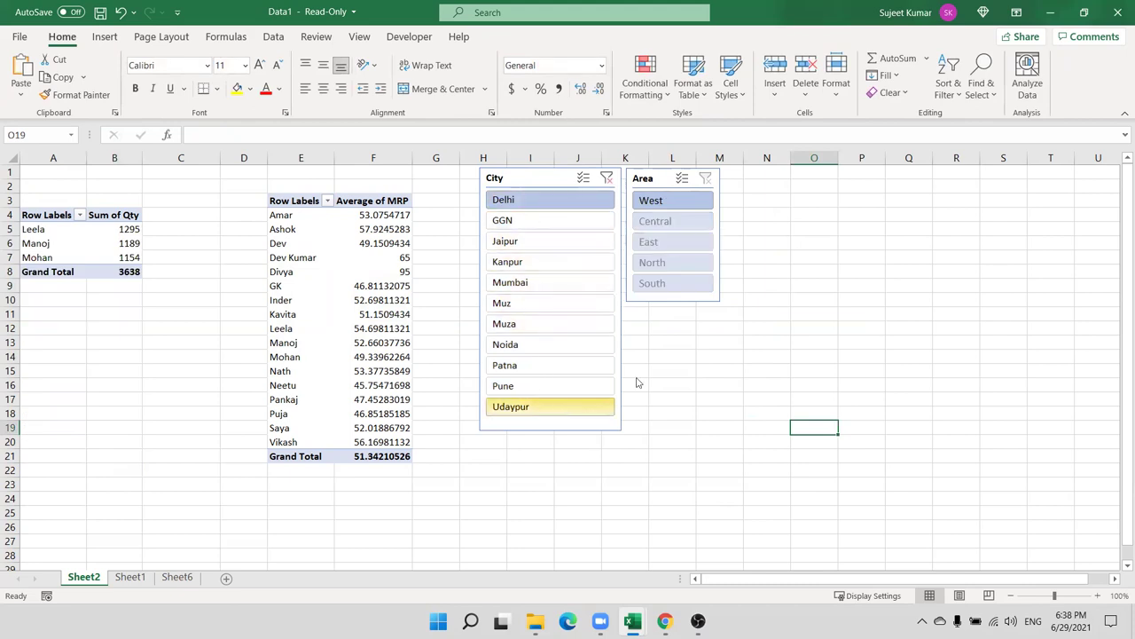
left_click(536, 220)
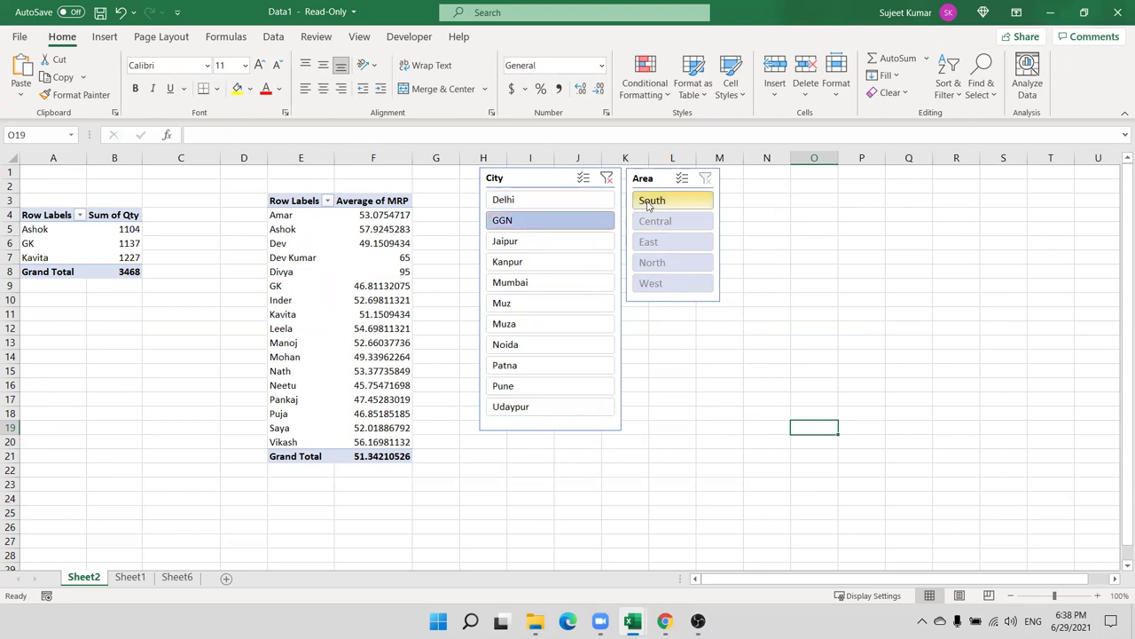
left_click(521, 245)
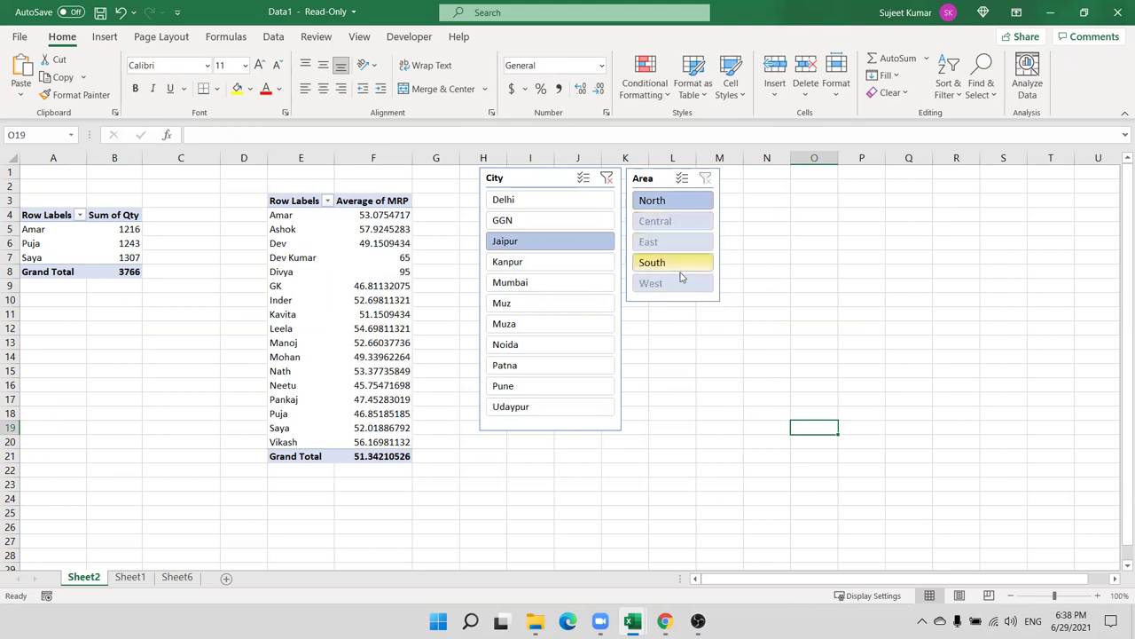
left_click_drag(523, 222, 522, 330)
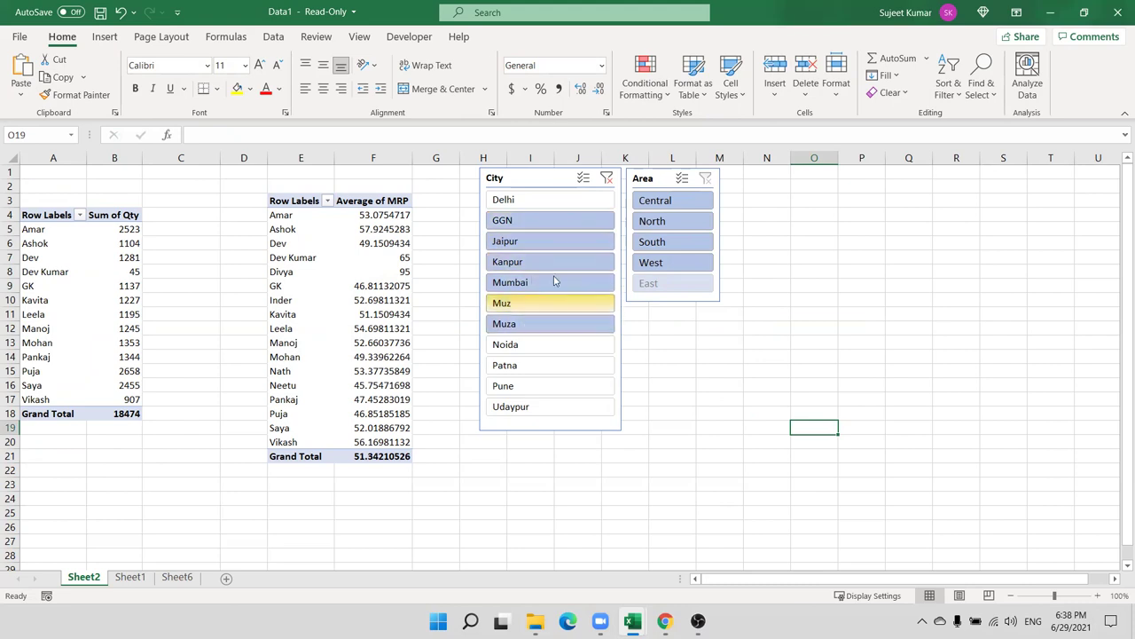
left_click(608, 181)
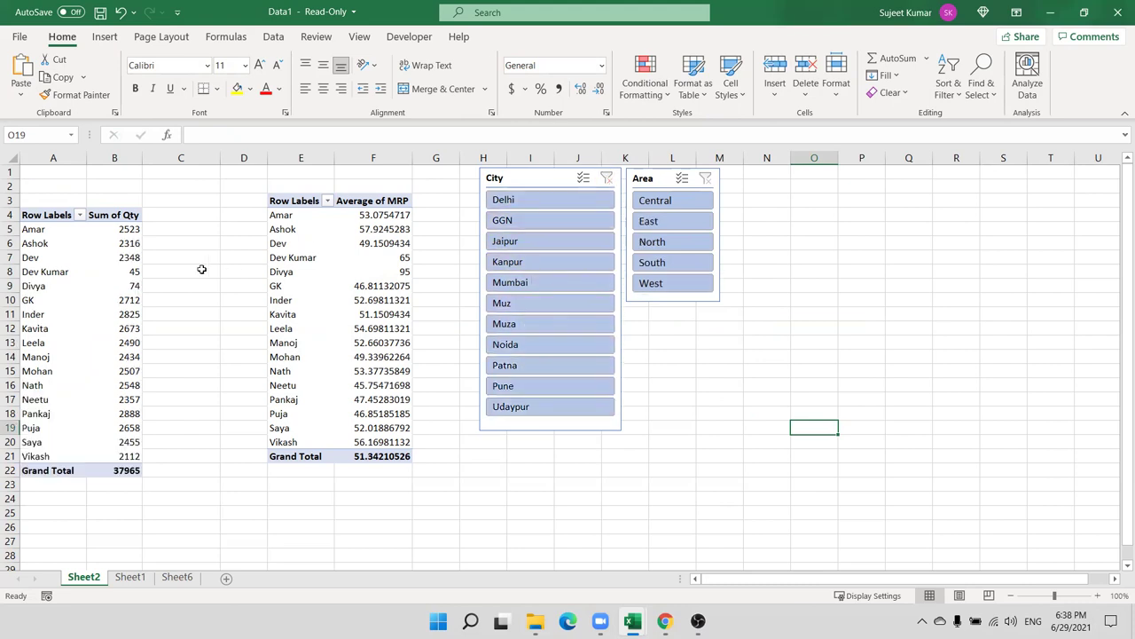
Step: Select a cell in the Average of MRP pivot (PivotTable3) and show the PivotTable Analyze tools
left_click(130, 314)
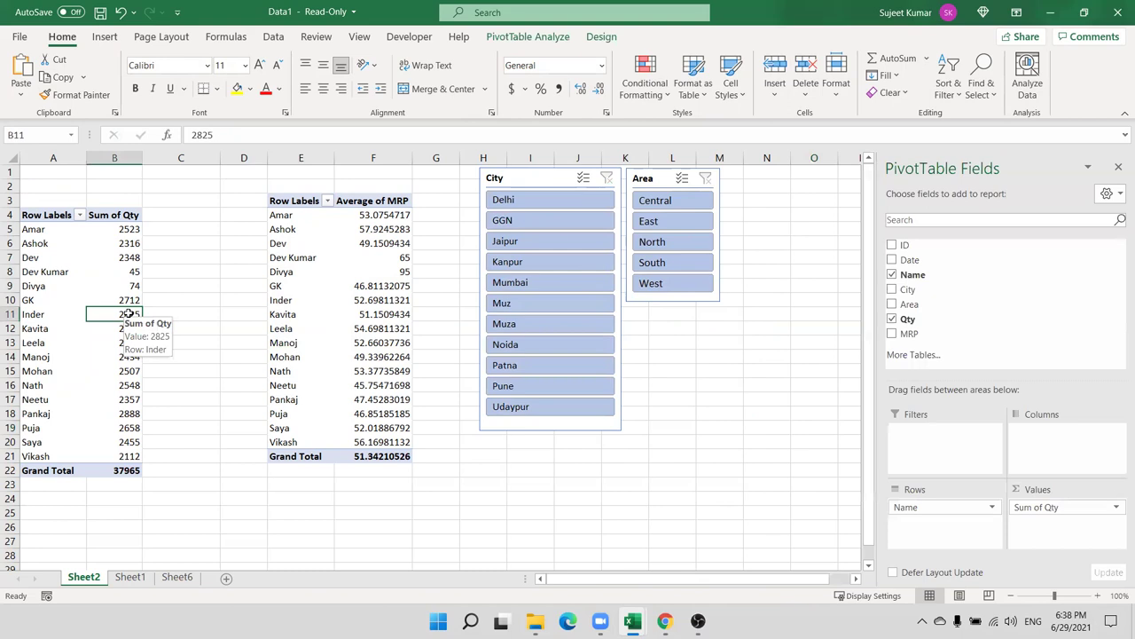
left_click(293, 314)
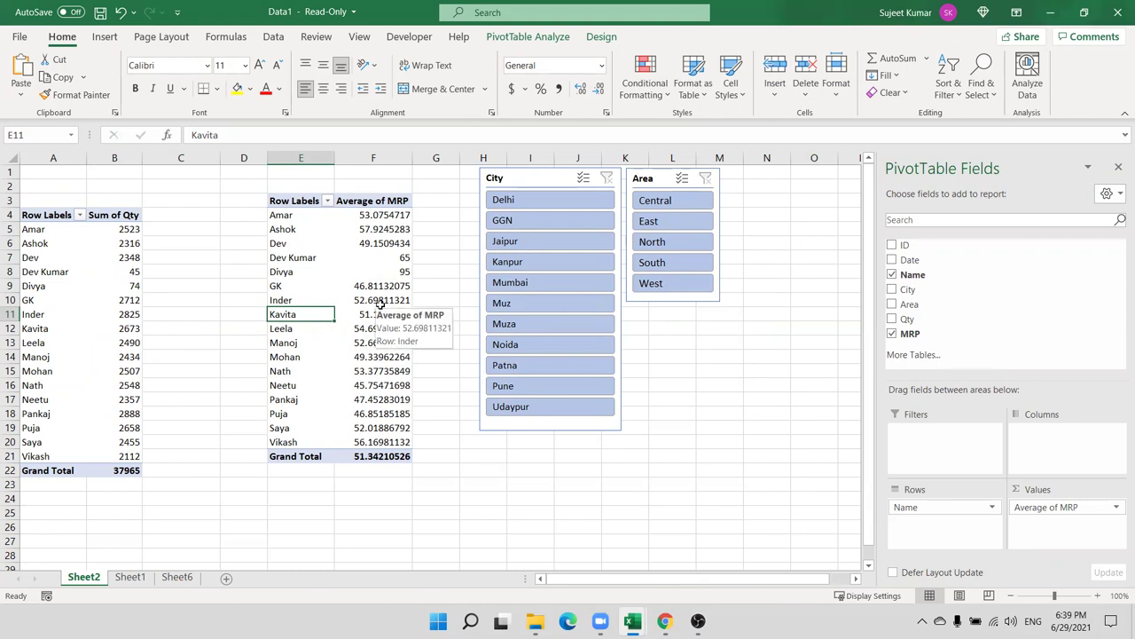
left_click(211, 358)
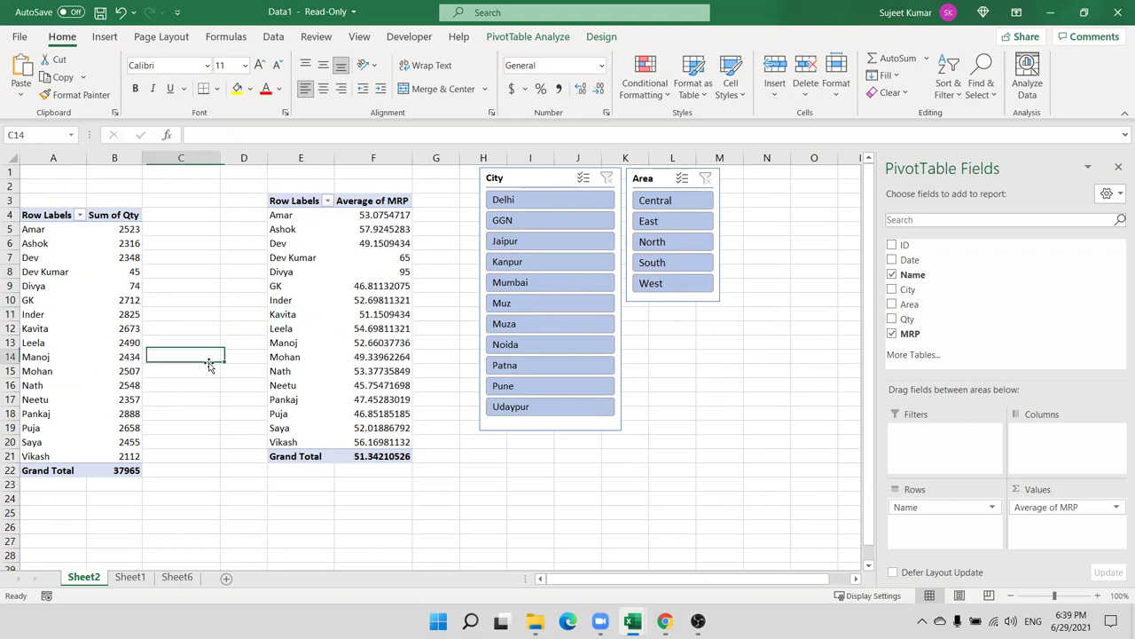
left_click(327, 333)
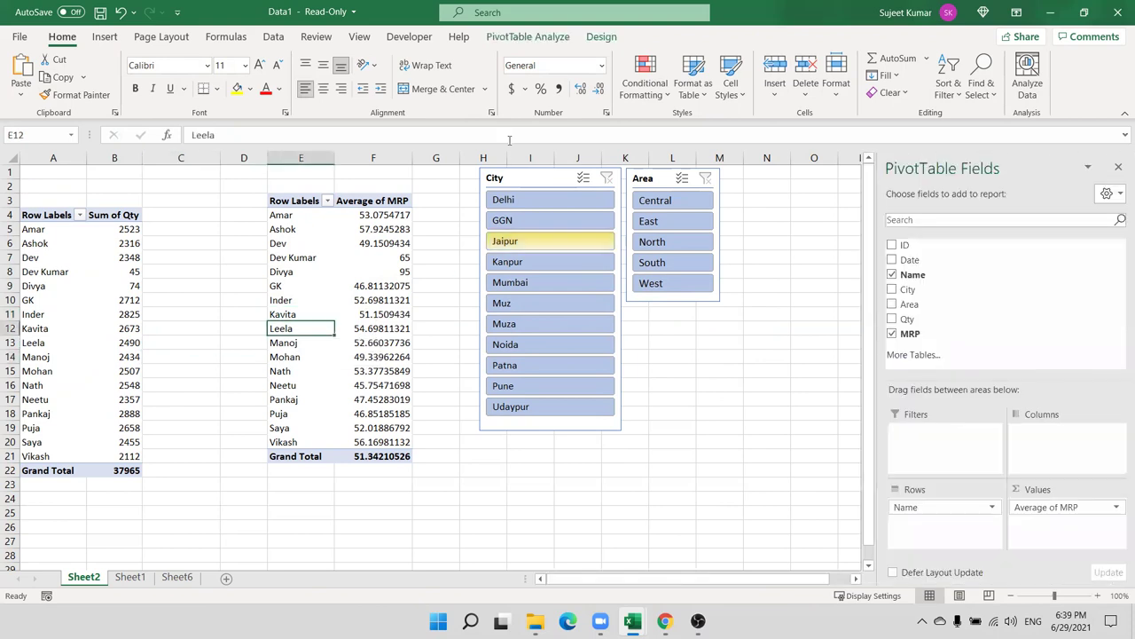
left_click(529, 37)
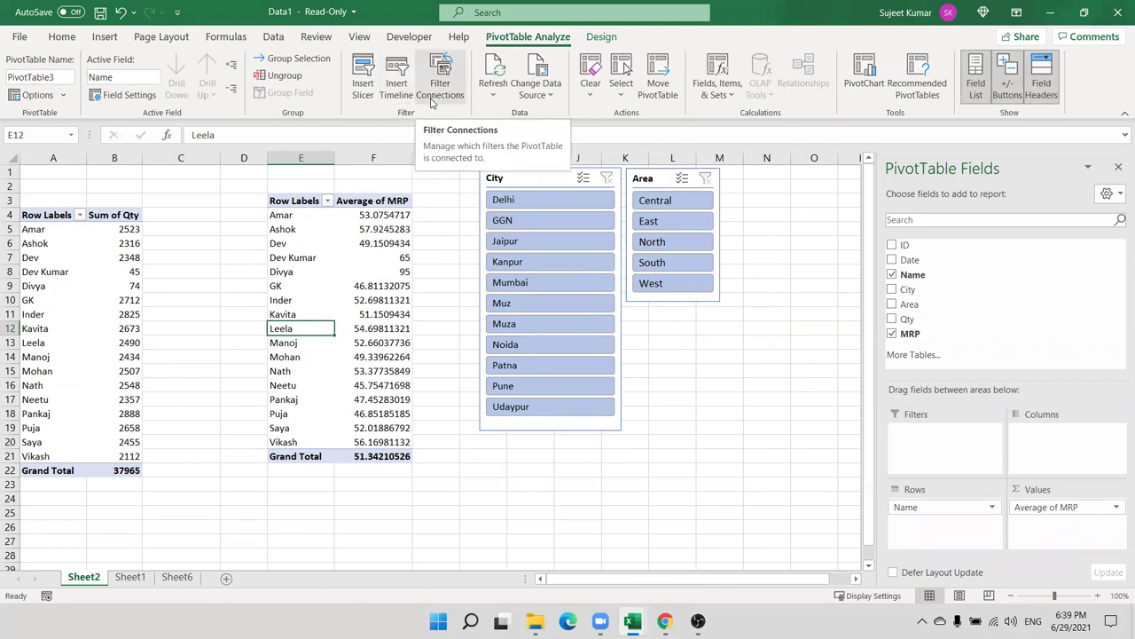
Step: Connect the City and Area slicers to the Average of MRP pivot through Filter Connections
left_click(434, 99)
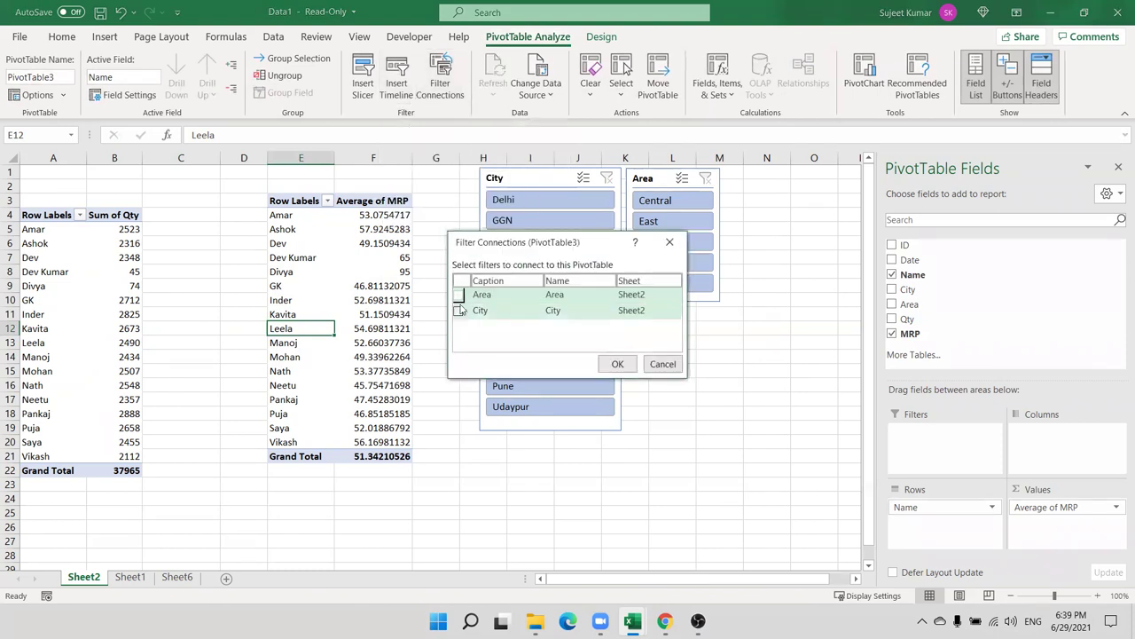
left_click(458, 311)
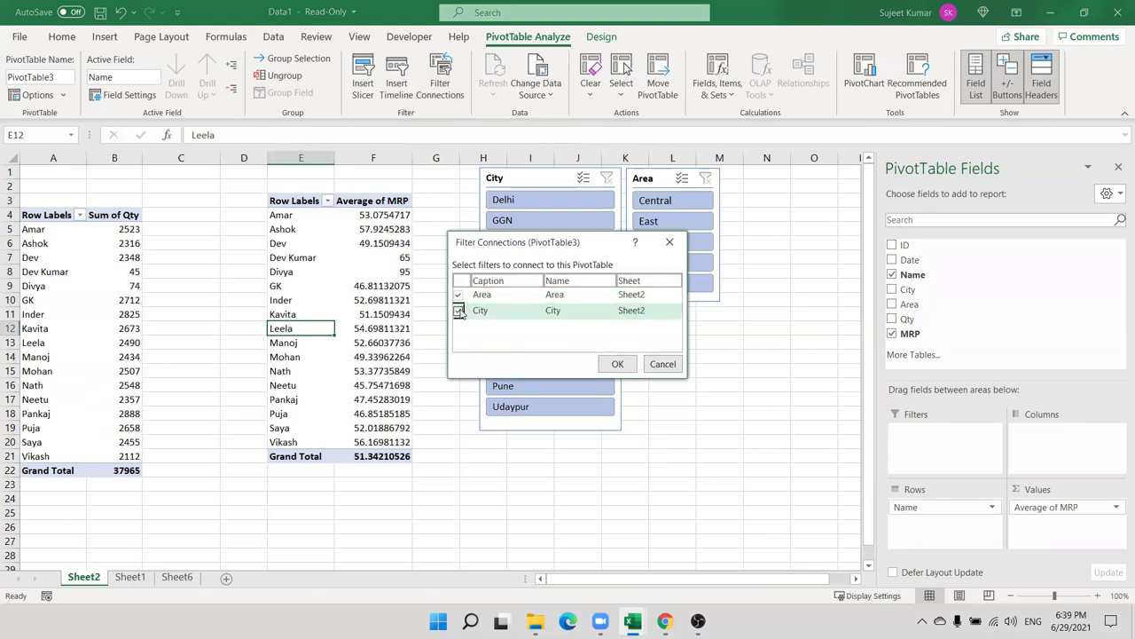
left_click_drag(538, 253, 547, 336)
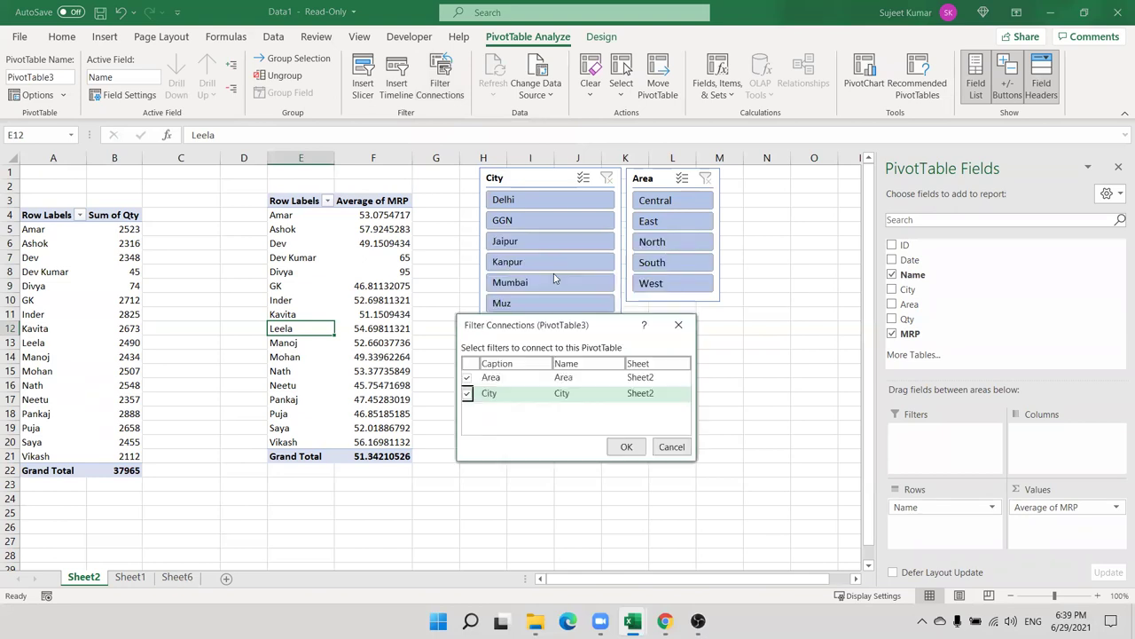
left_click(626, 446)
Step: Test the shared filtering with Delhi and GGN, then clear the City slicer filter
left_click(527, 200)
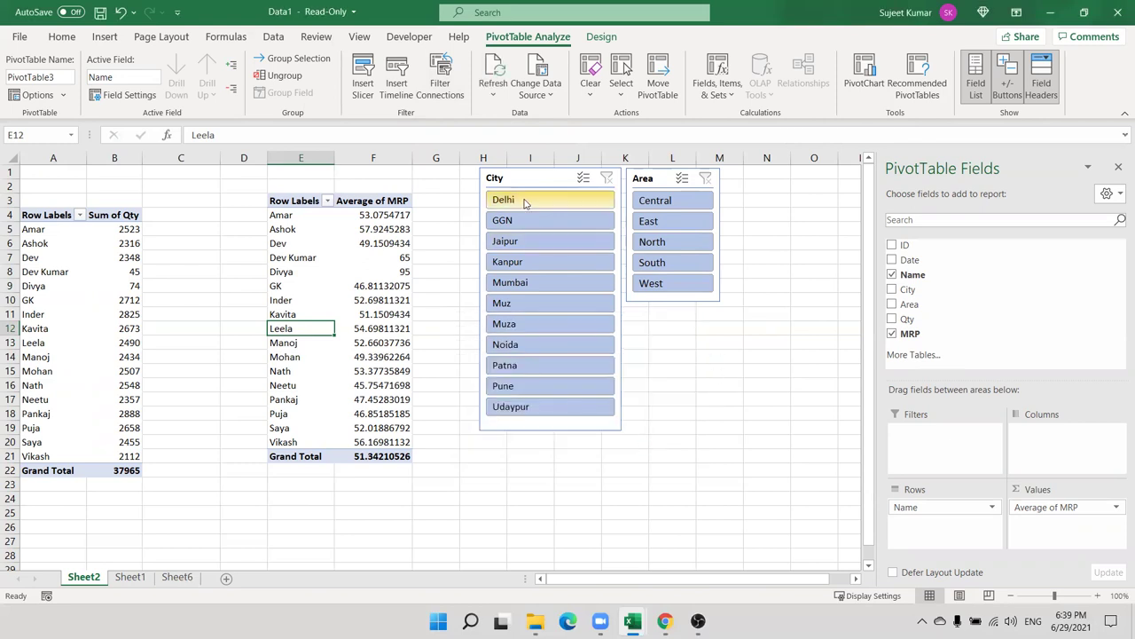
left_click(532, 222)
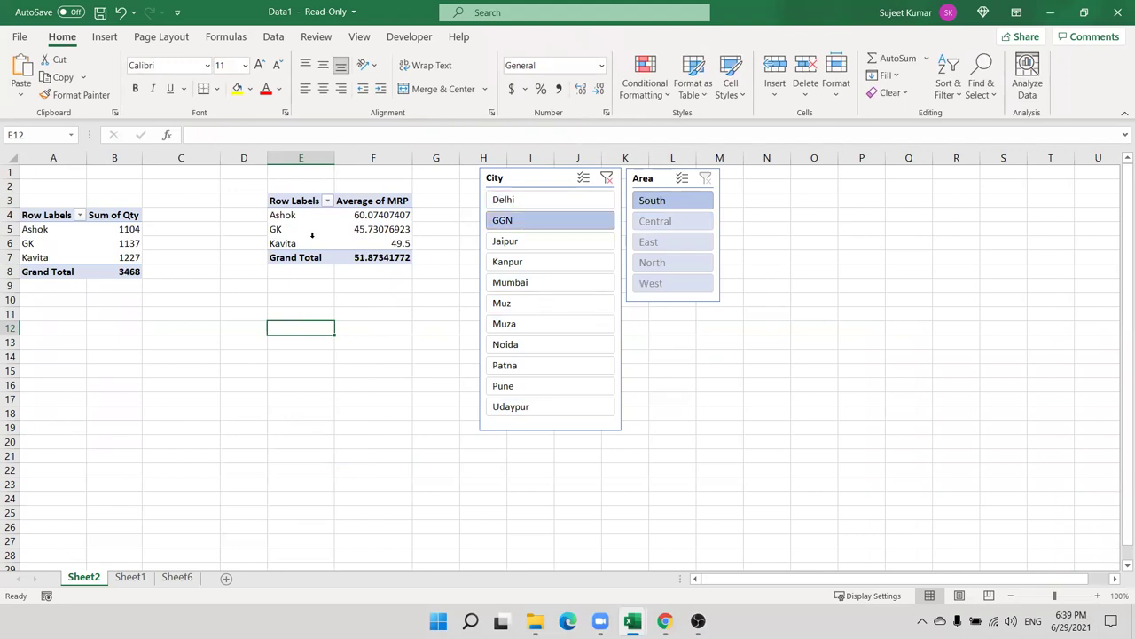
left_click_drag(63, 243, 298, 232)
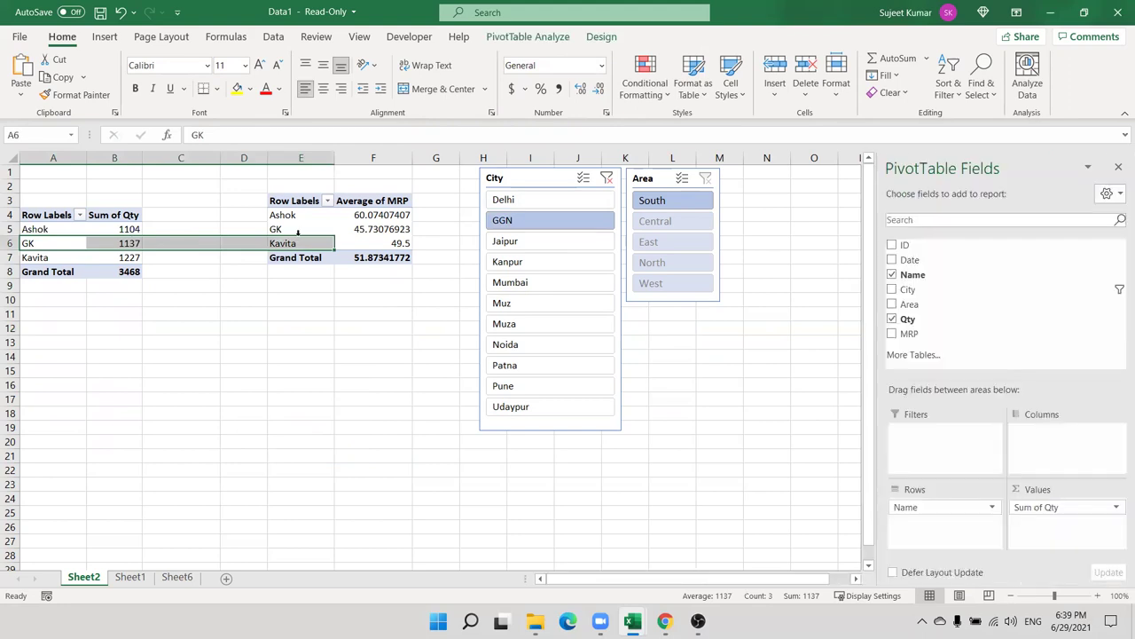
left_click(606, 179)
left_click(115, 259)
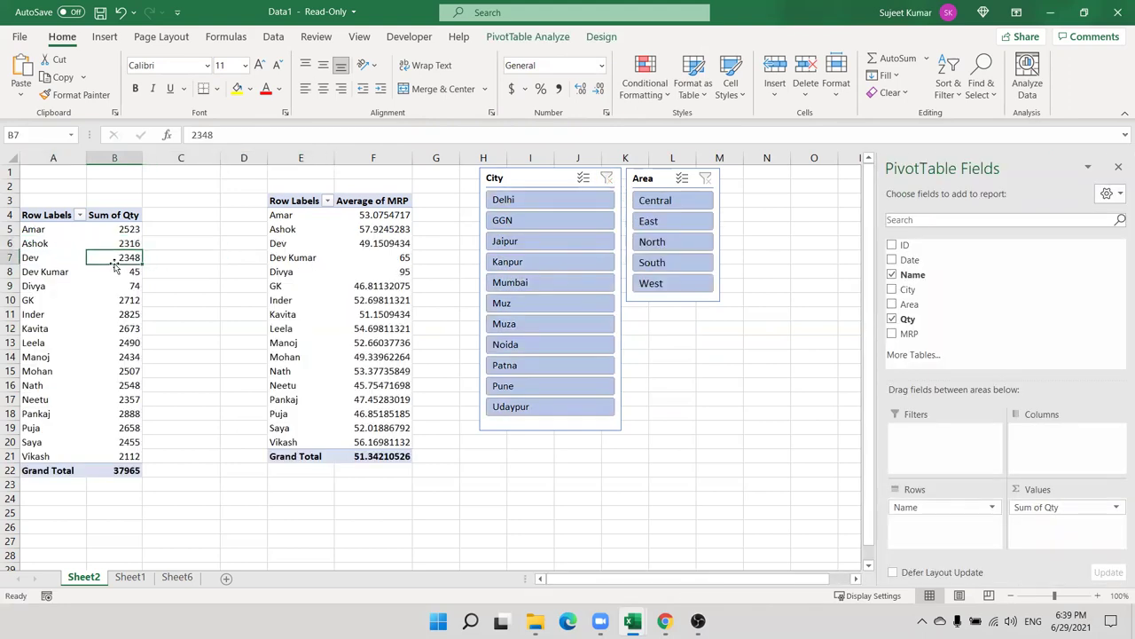
Step: Add a new worksheet named 'Summary'
left_click(228, 579)
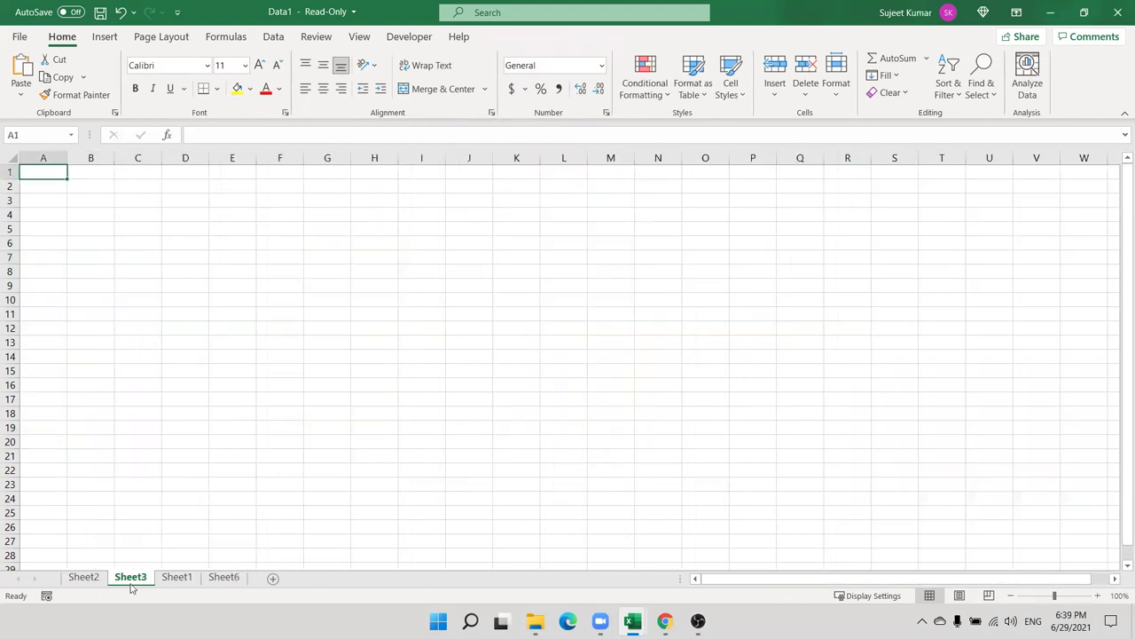
double_click(131, 582)
type("Summary")
left_click(169, 470)
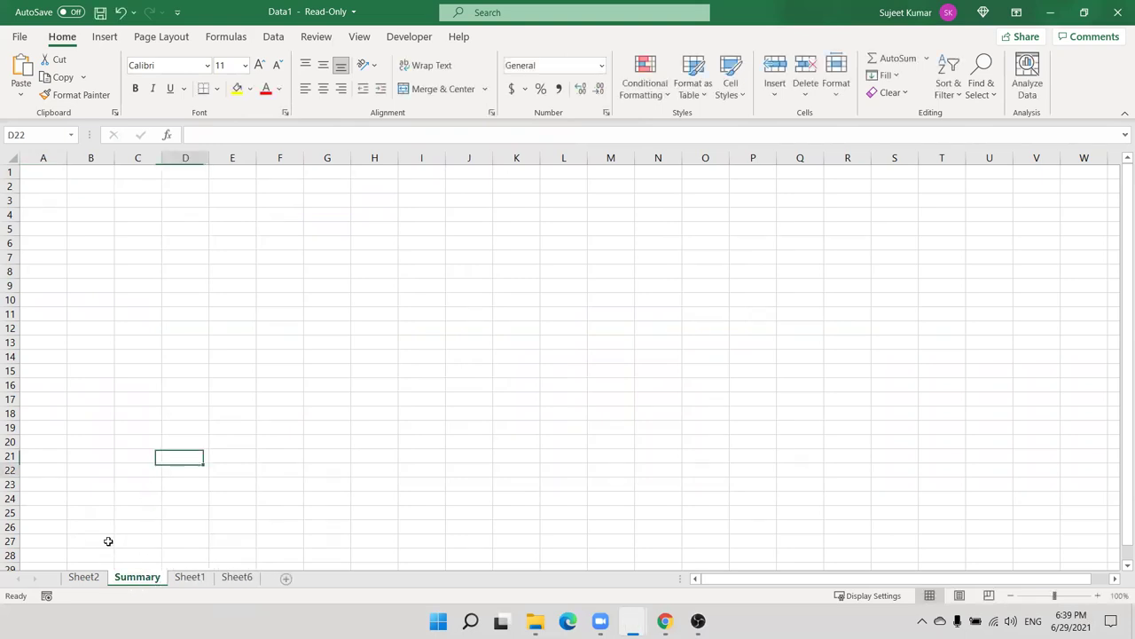
Step: On Sheet2, insert a clustered column PivotChart of Sum of Qty by name with a dark style
left_click(84, 576)
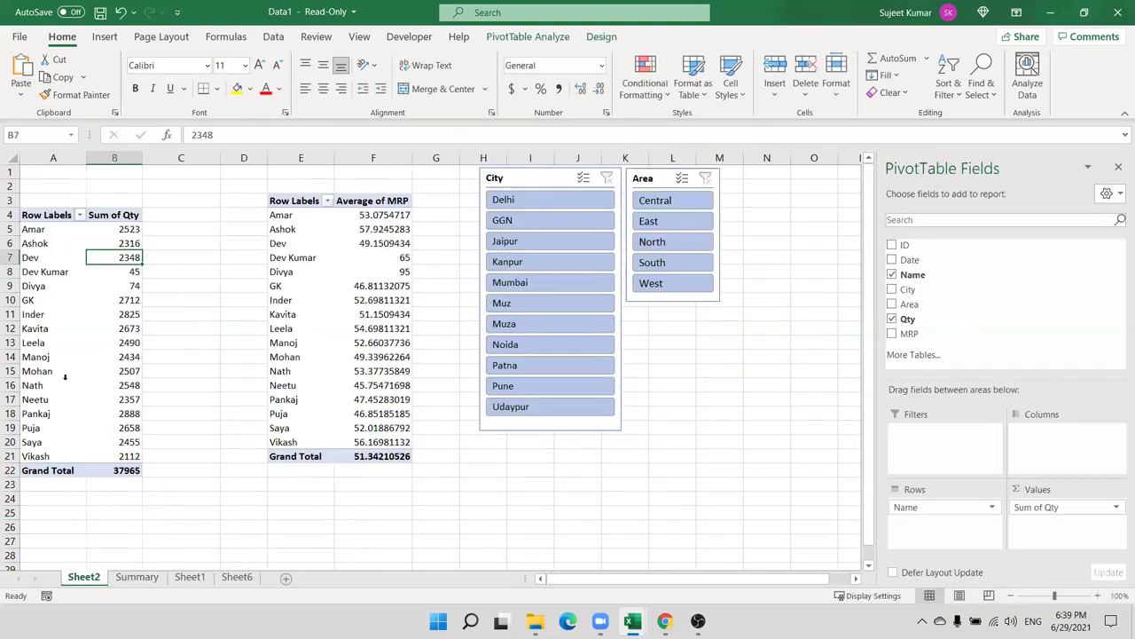
left_click(105, 38)
left_click(532, 60)
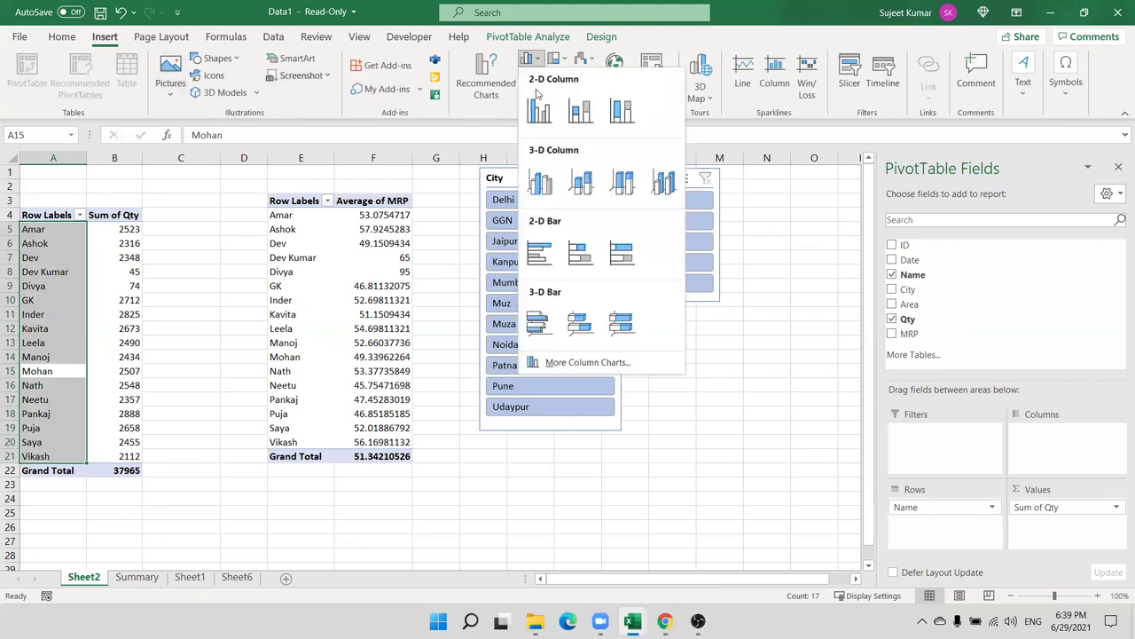
left_click(540, 110)
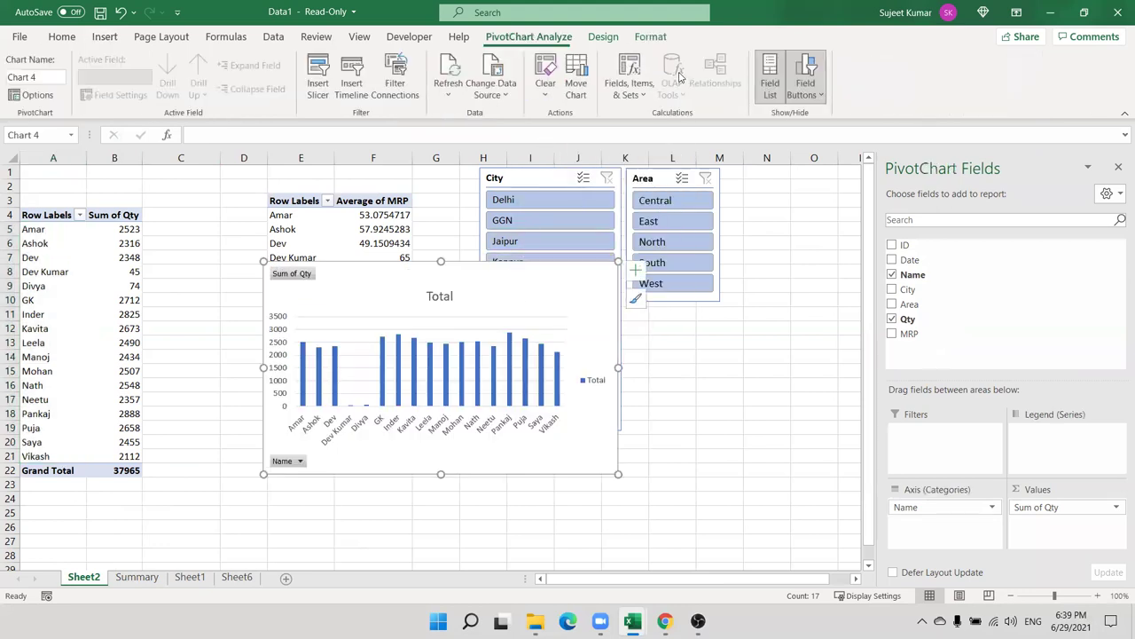
left_click(603, 38)
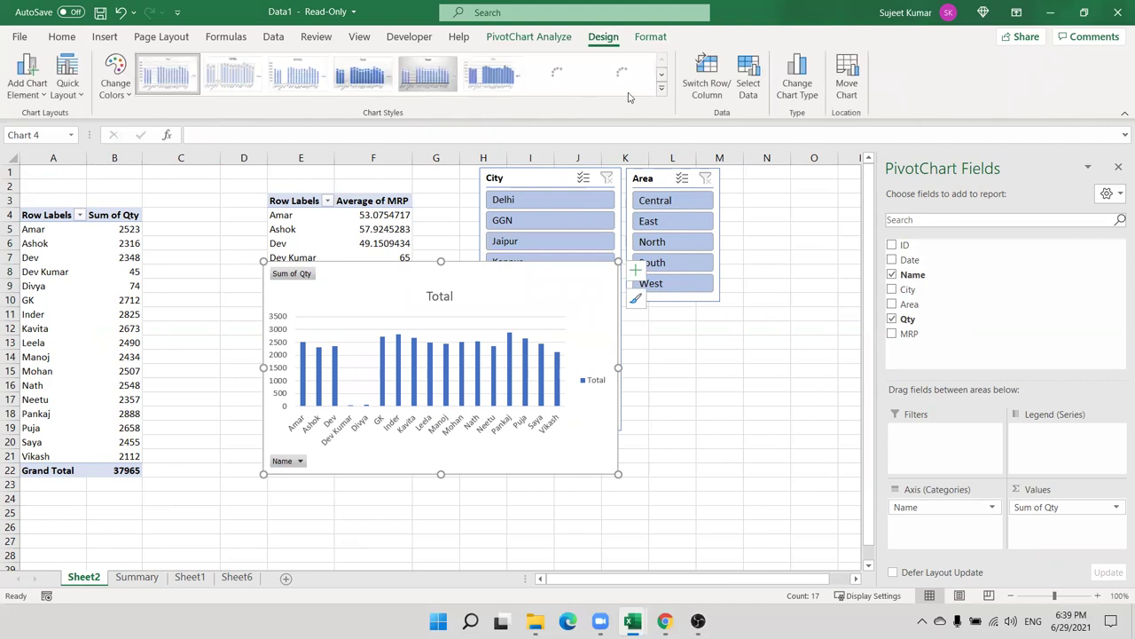
left_click(661, 89)
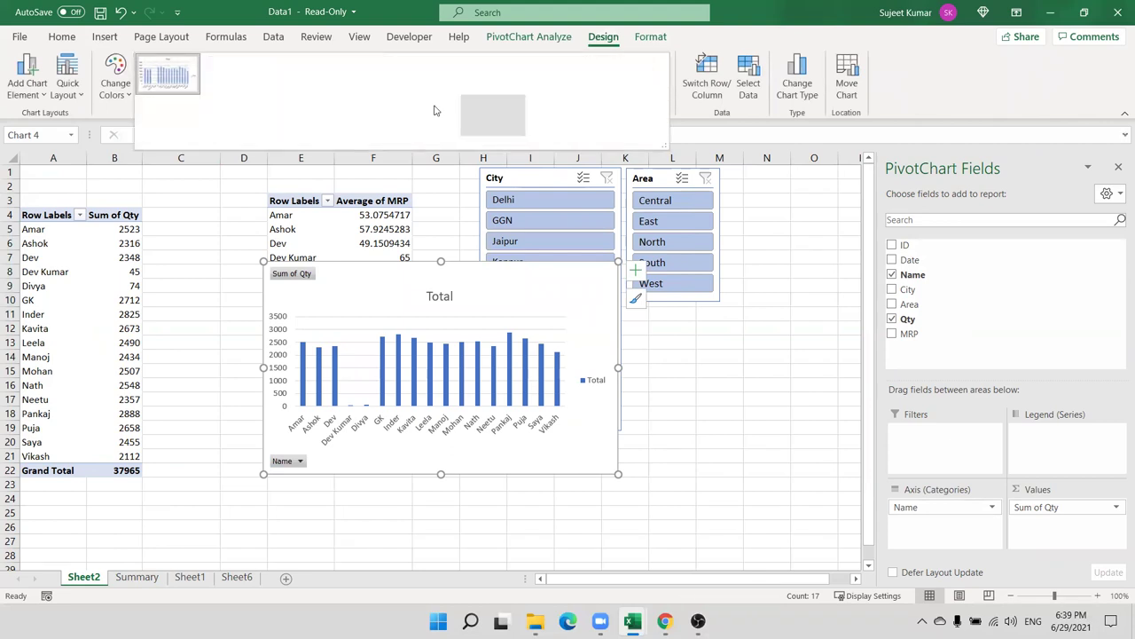
left_click(445, 130)
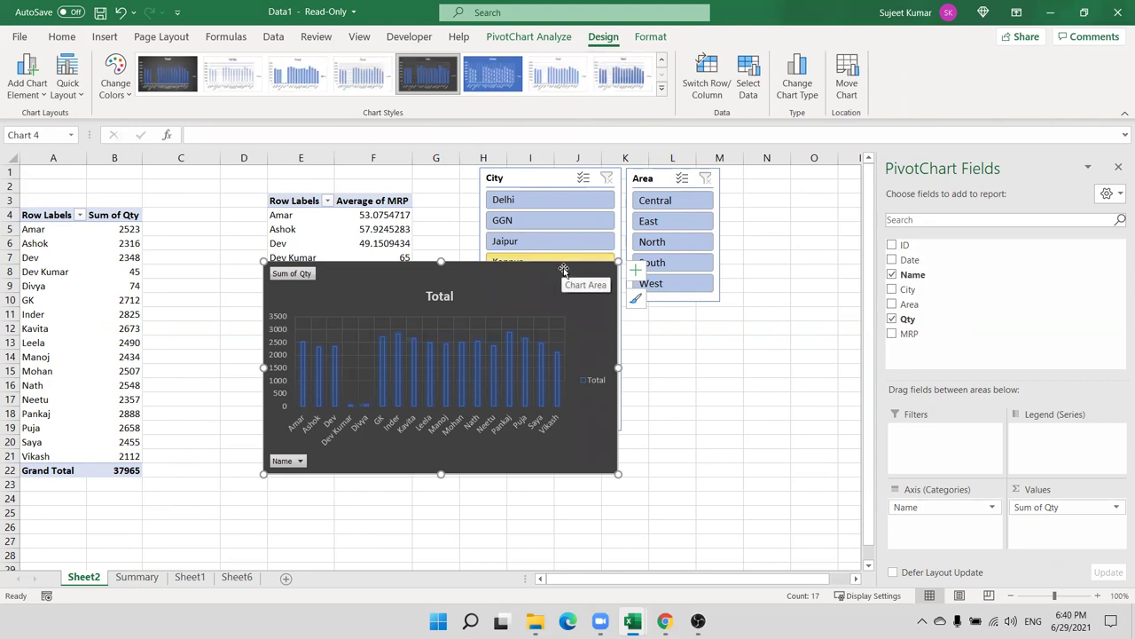
Step: Move the dark column chart to the top-left of the Summary sheet at A2
key("Delete")
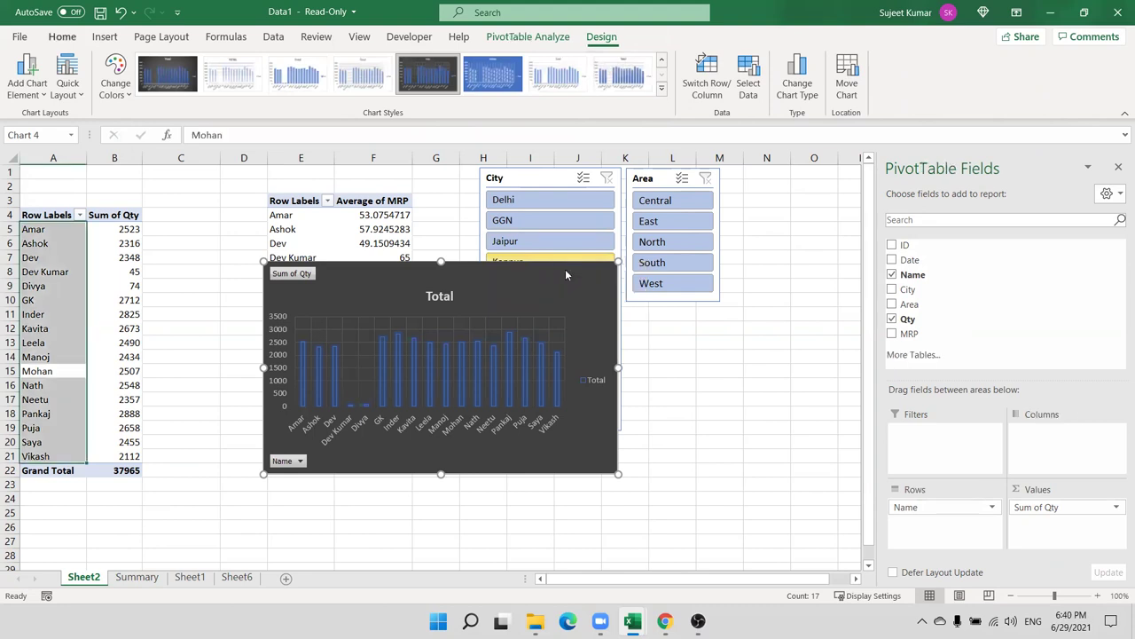
left_click(147, 586)
key("ctrl+v")
left_click_drag(271, 497, 134, 201)
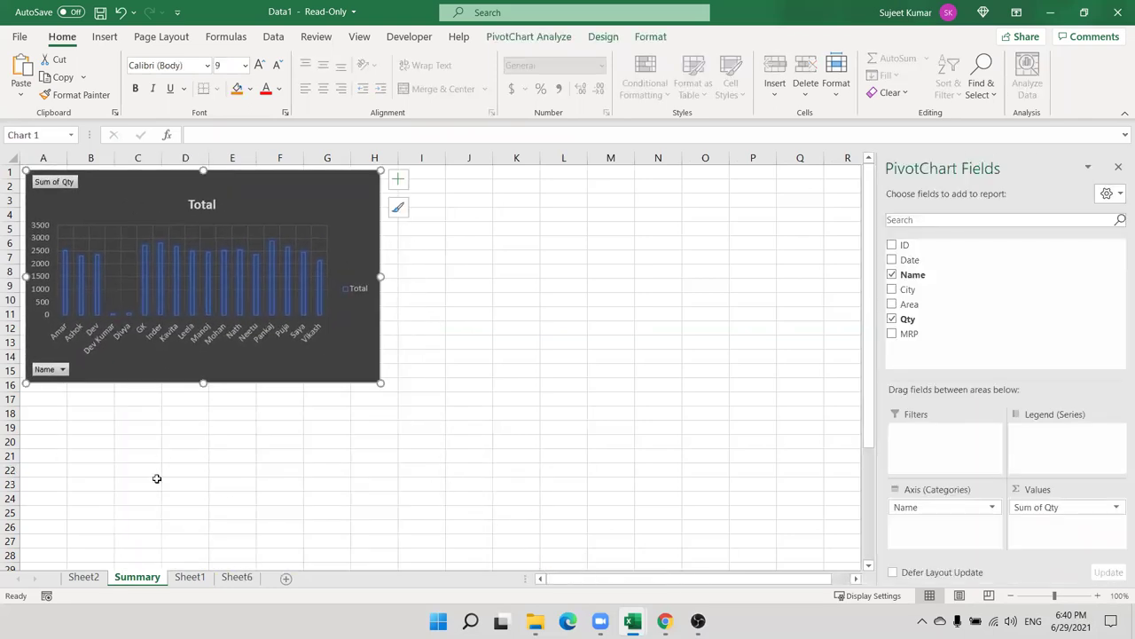
left_click(82, 577)
Step: Insert a dark-styled 2-D line PivotChart of Average of MRP by name
left_click(351, 313)
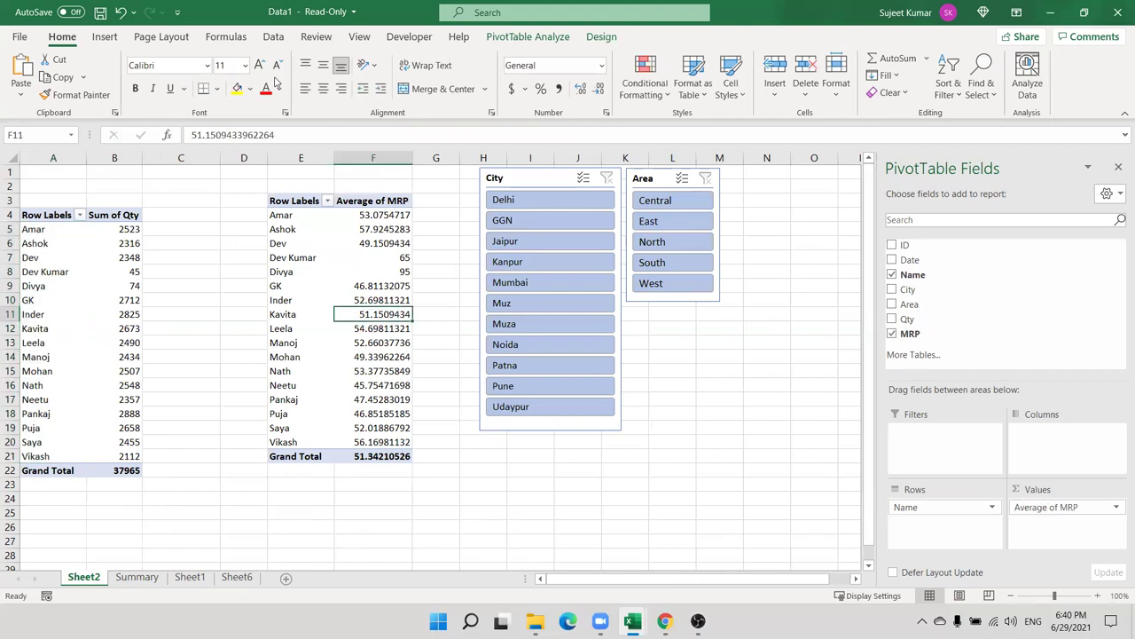
left_click(109, 36)
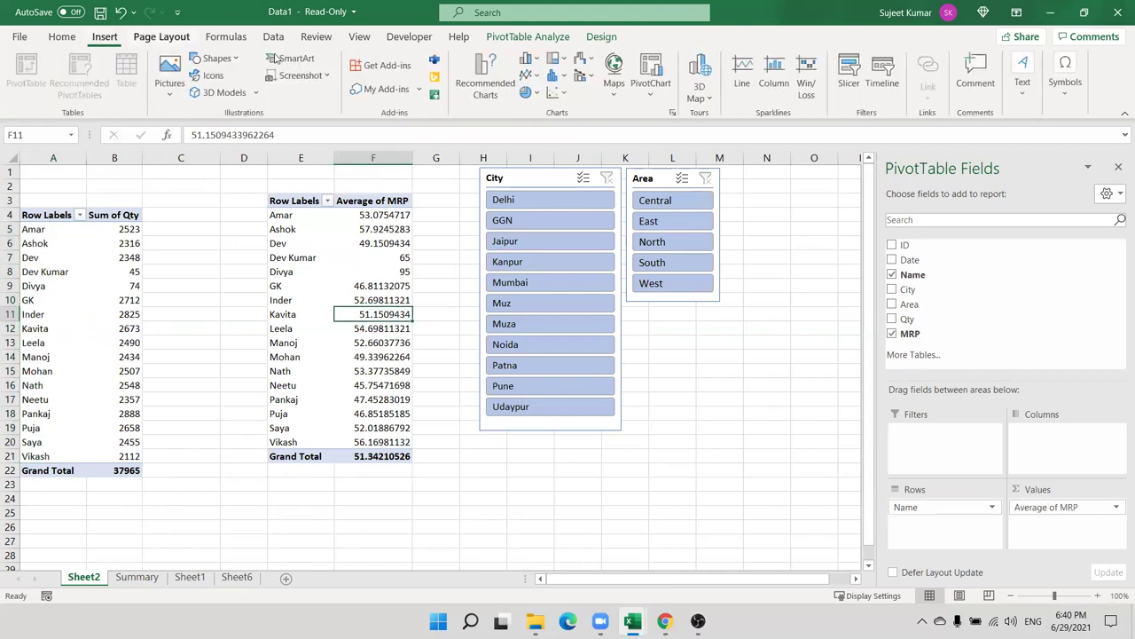
left_click(538, 63)
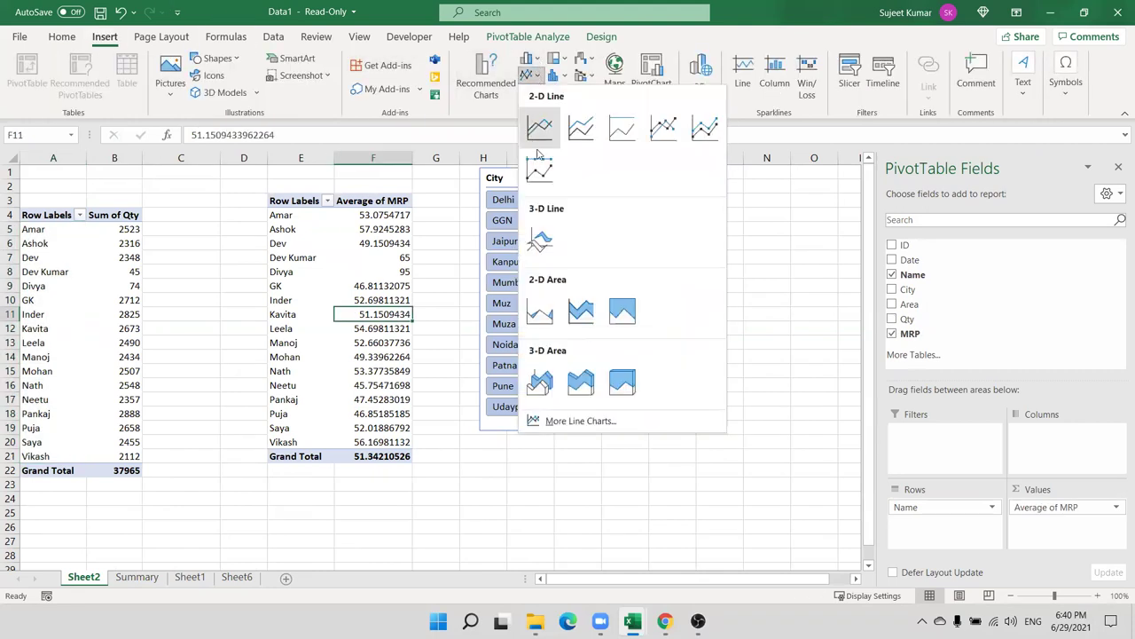
left_click(540, 124)
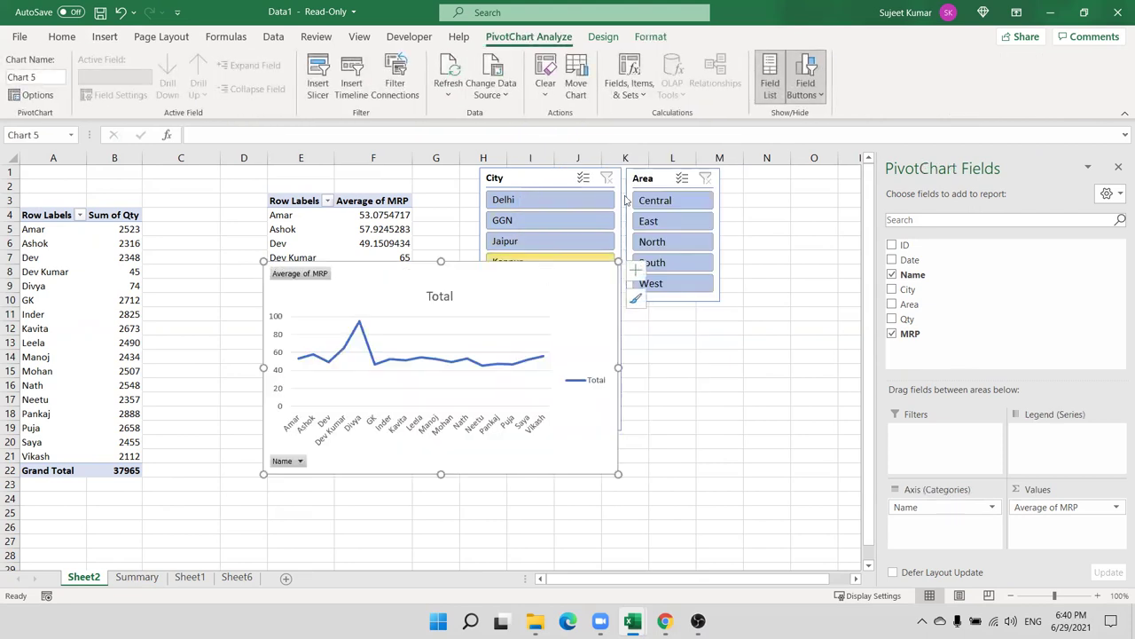
left_click(605, 37)
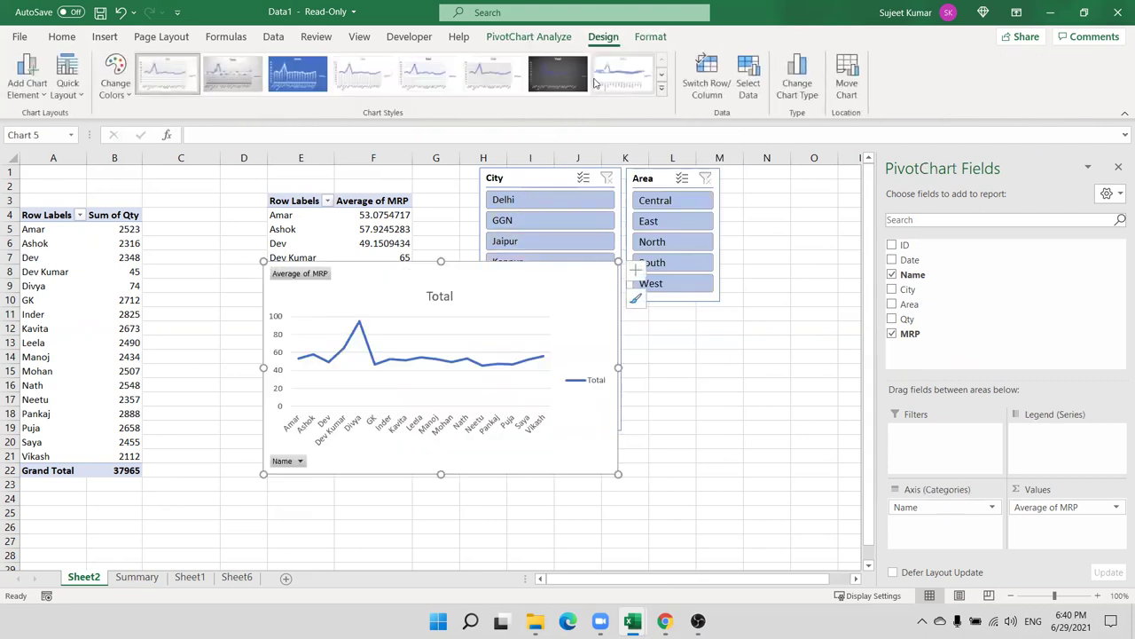
left_click(557, 73)
Step: Move the line chart to the Summary sheet at A18, aligned beneath the column chart
key("Delete")
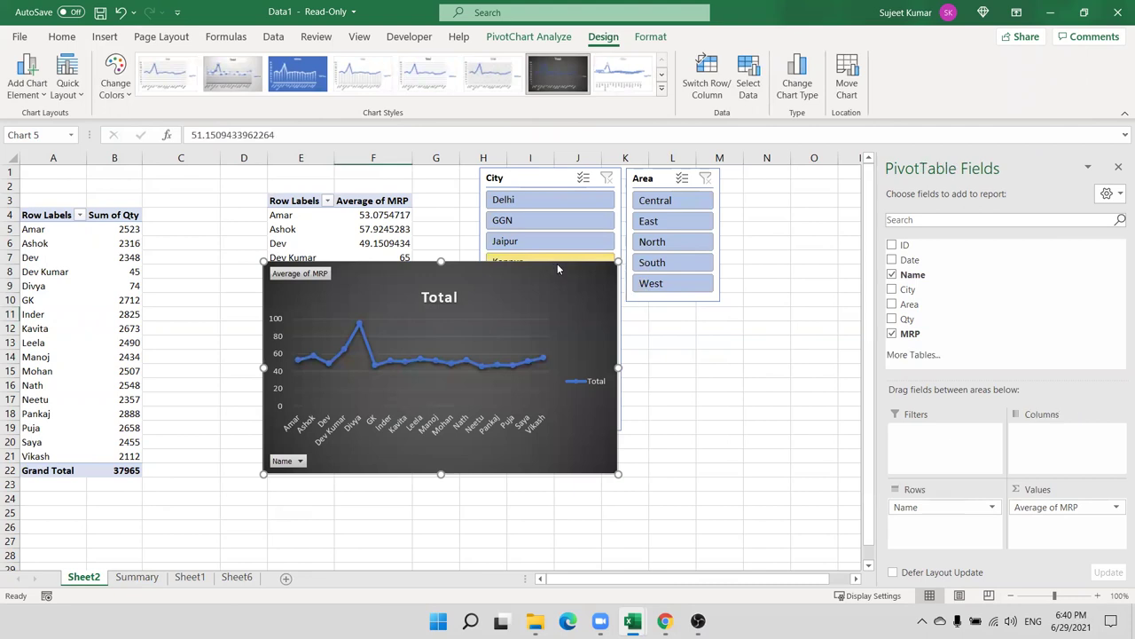
left_click(138, 578)
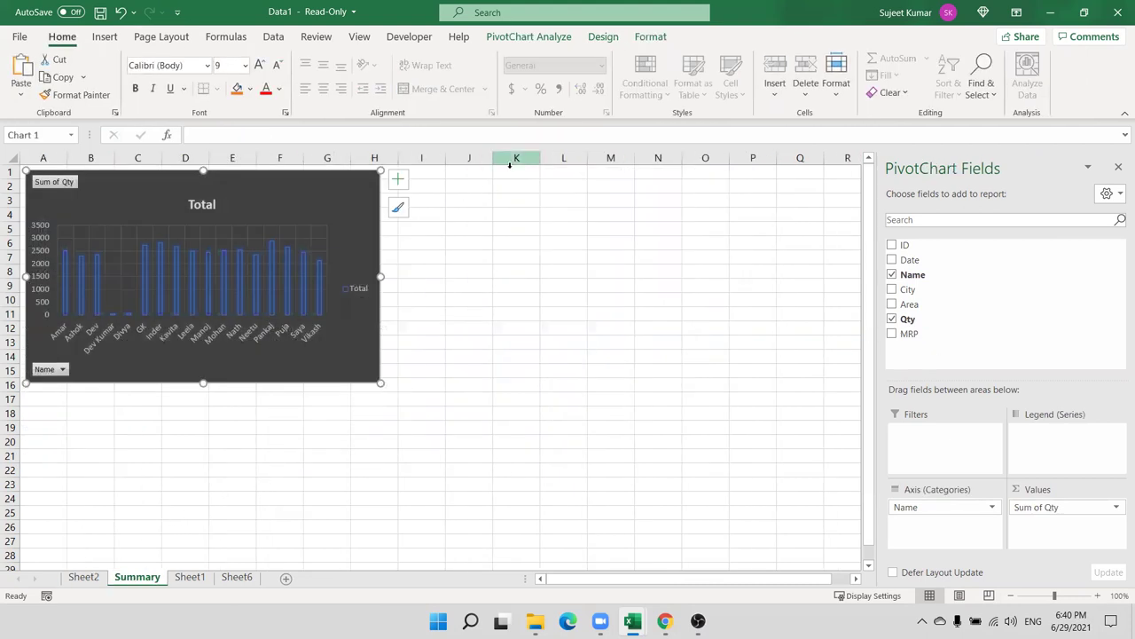
left_click(40, 413)
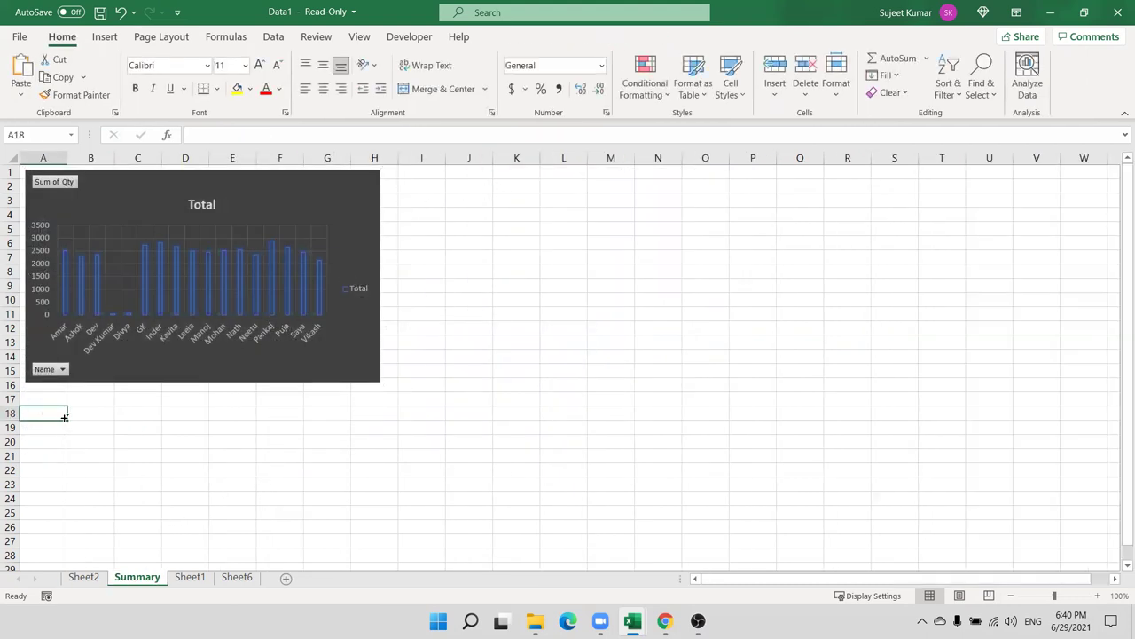
key("ctrl+v")
left_click_drag(129, 434, 134, 412)
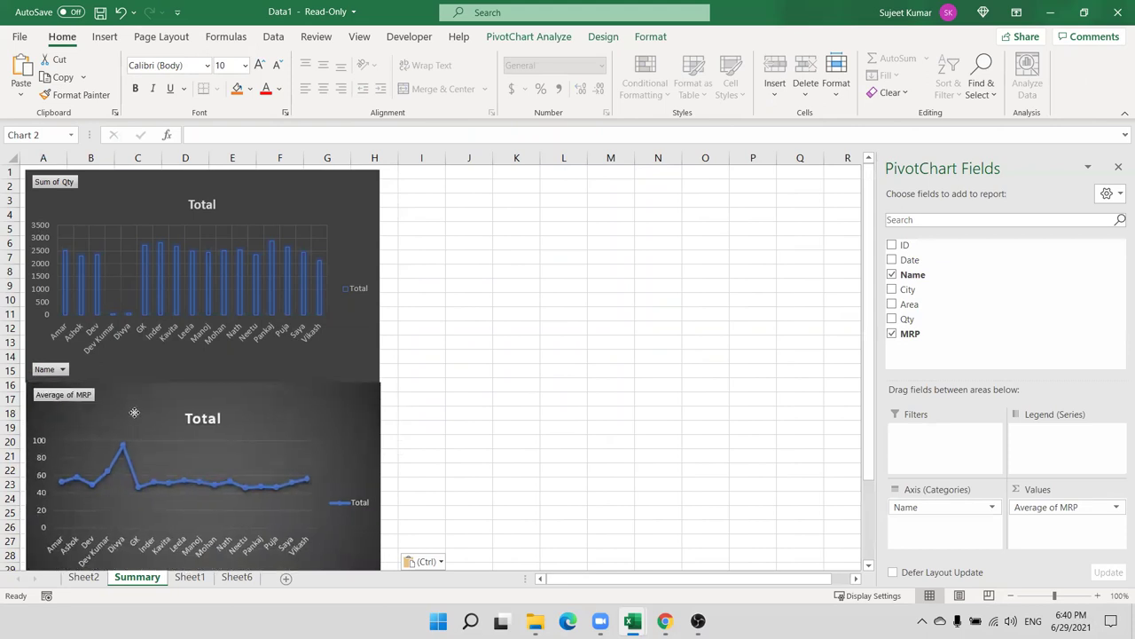
Step: Cut both City and Area slicers from Sheet2 and paste them onto the Summary sheet
left_click(84, 578)
left_click(720, 371)
left_click(623, 190)
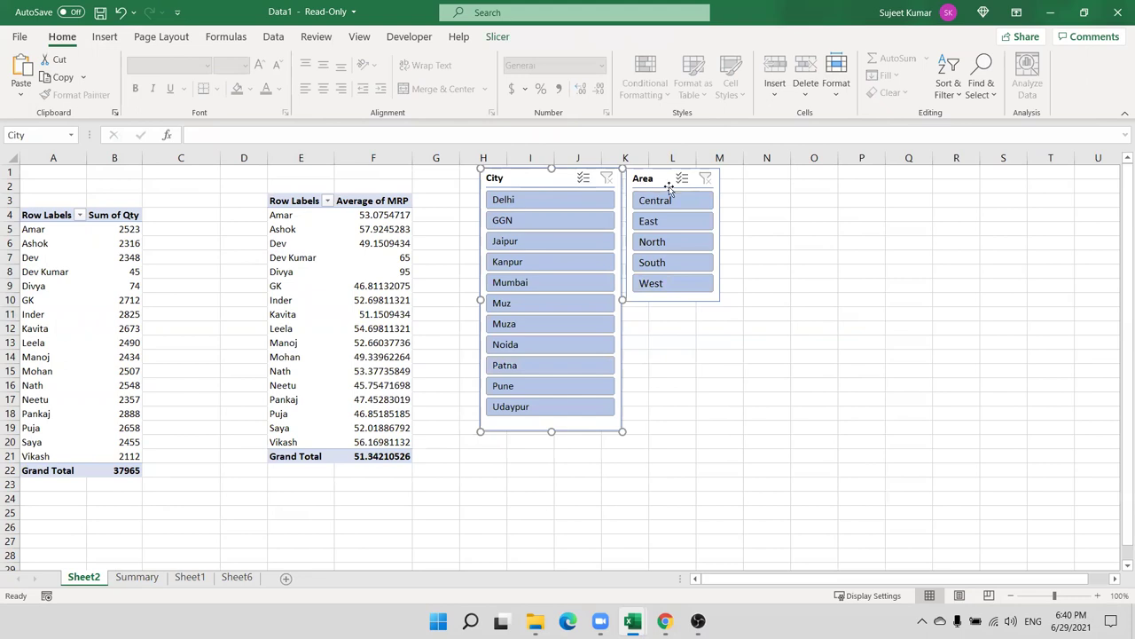
left_click(663, 184, "ctrl")
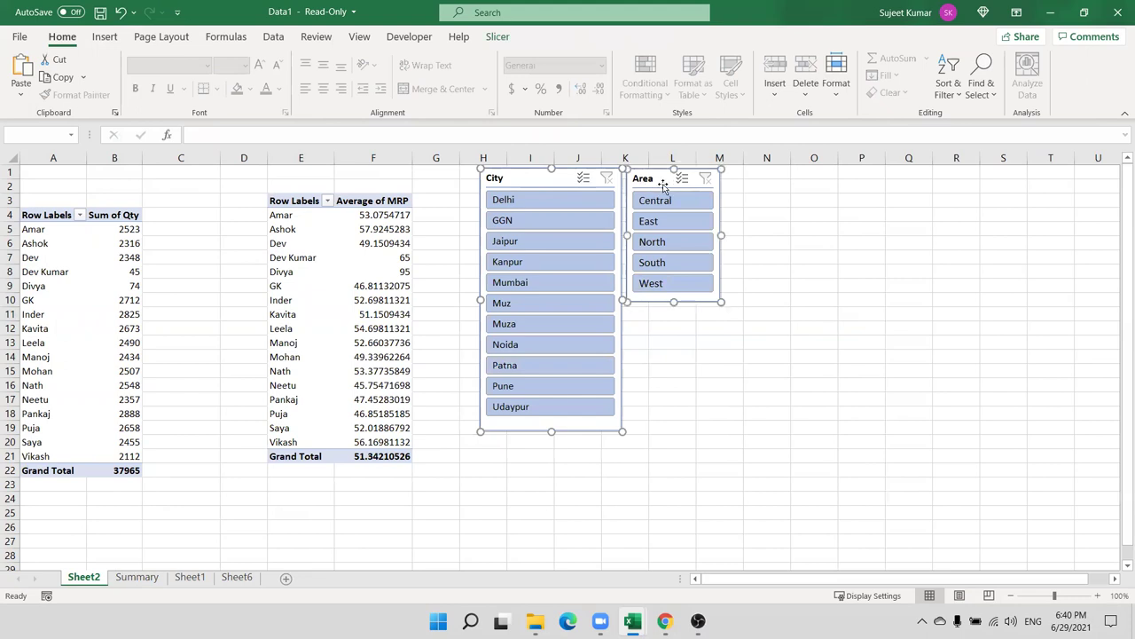
key("Delete")
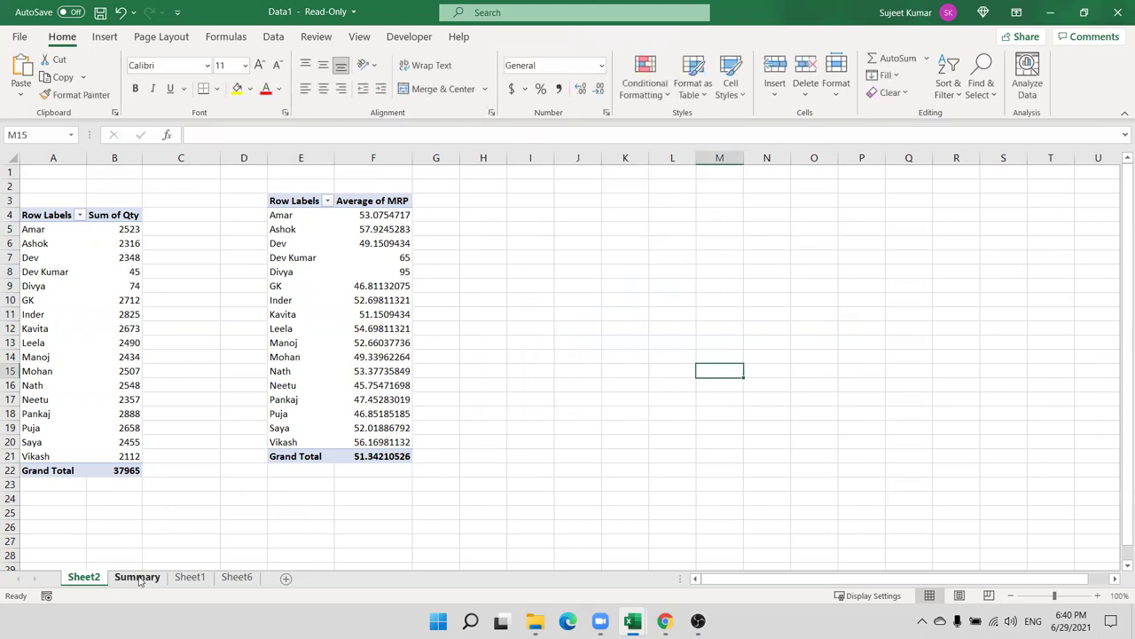
left_click(137, 577)
key("ctrl+v")
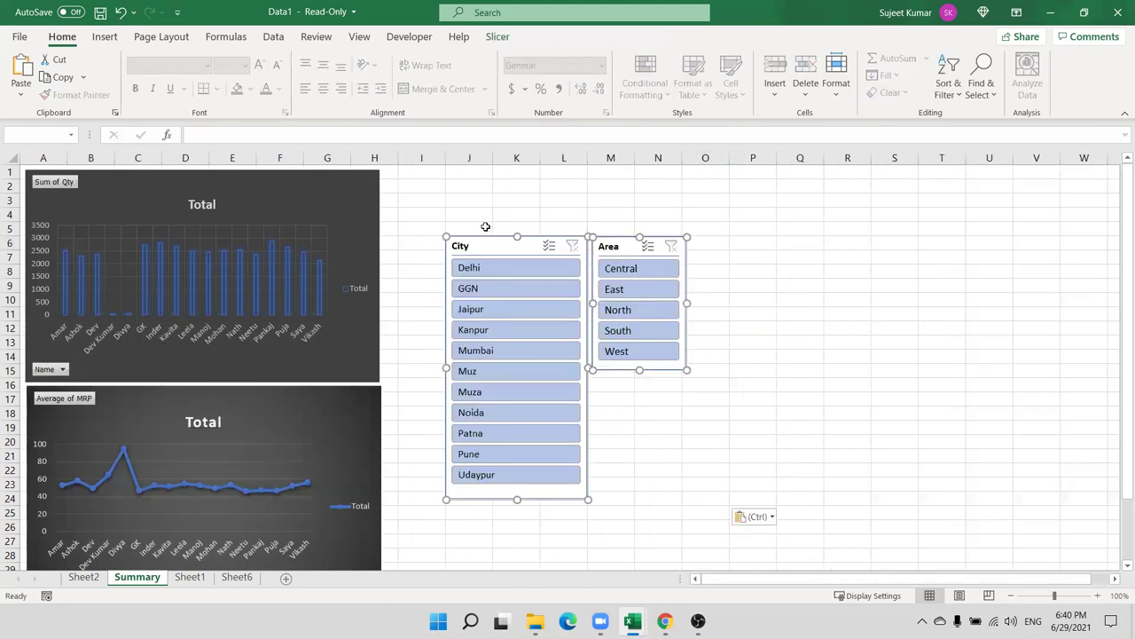
Step: Place the slicers right of the charts near I2 and filter the dashboard to Delhi
left_click_drag(484, 229, 448, 179)
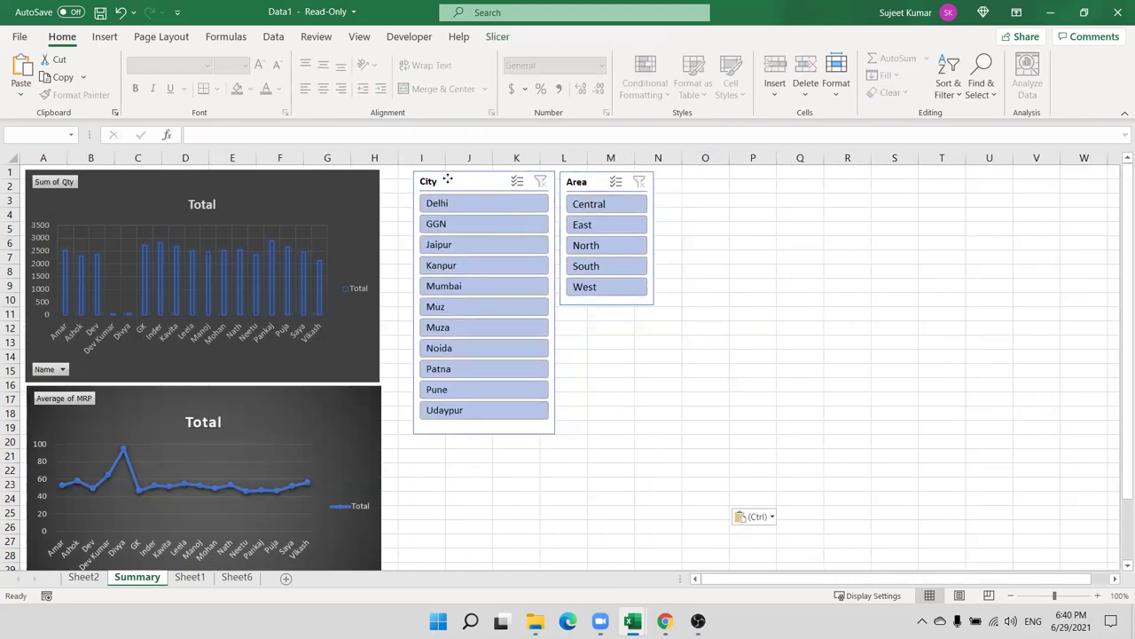
left_click(688, 367)
left_click(471, 203)
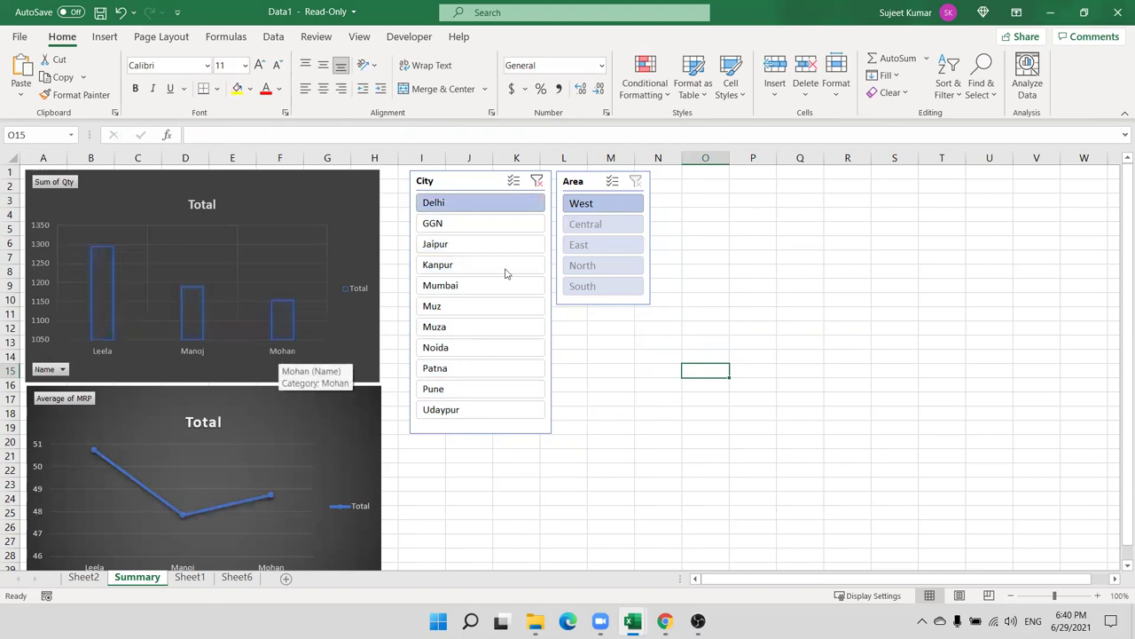
Step: Check the Delhi-filtered values in both pivot tables on Sheet2
left_click(89, 577)
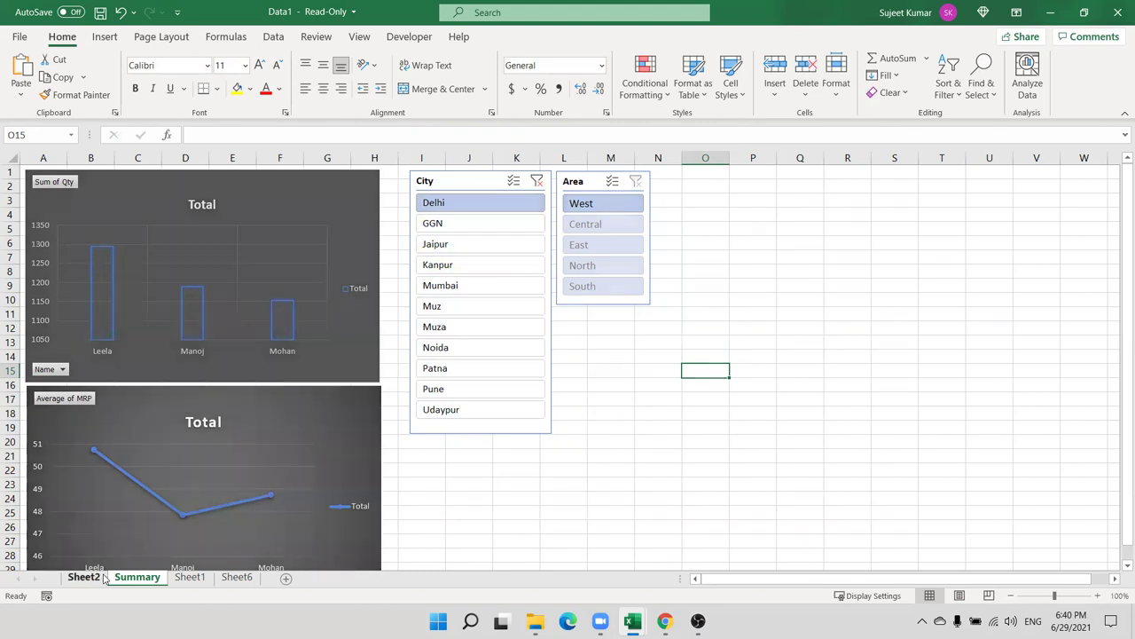
left_click_drag(108, 258, 393, 228)
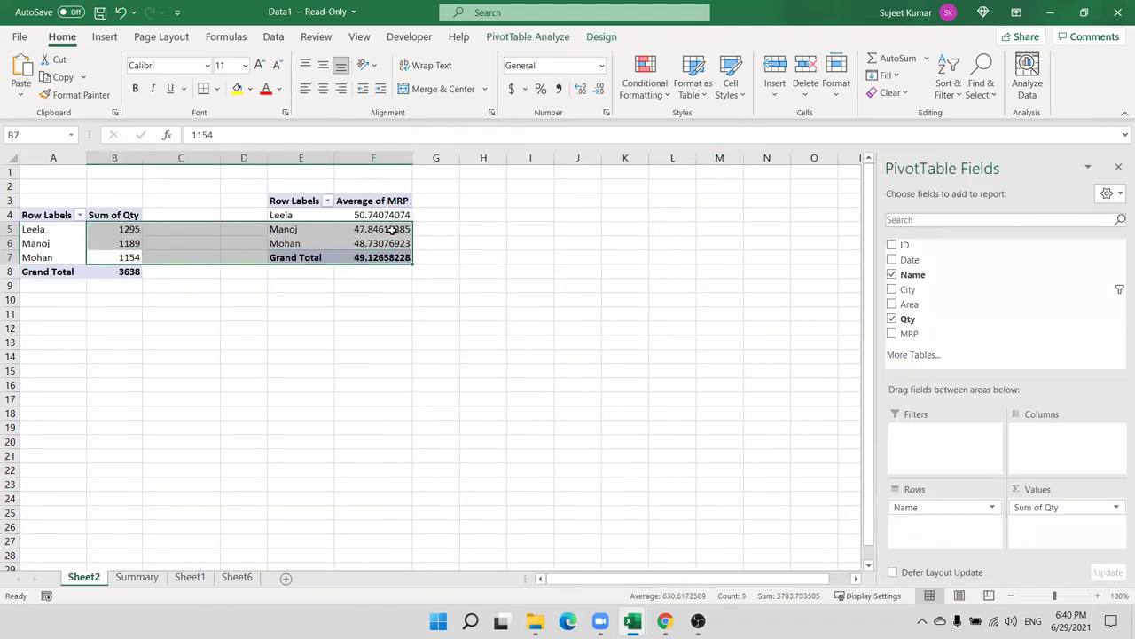
left_click(149, 582)
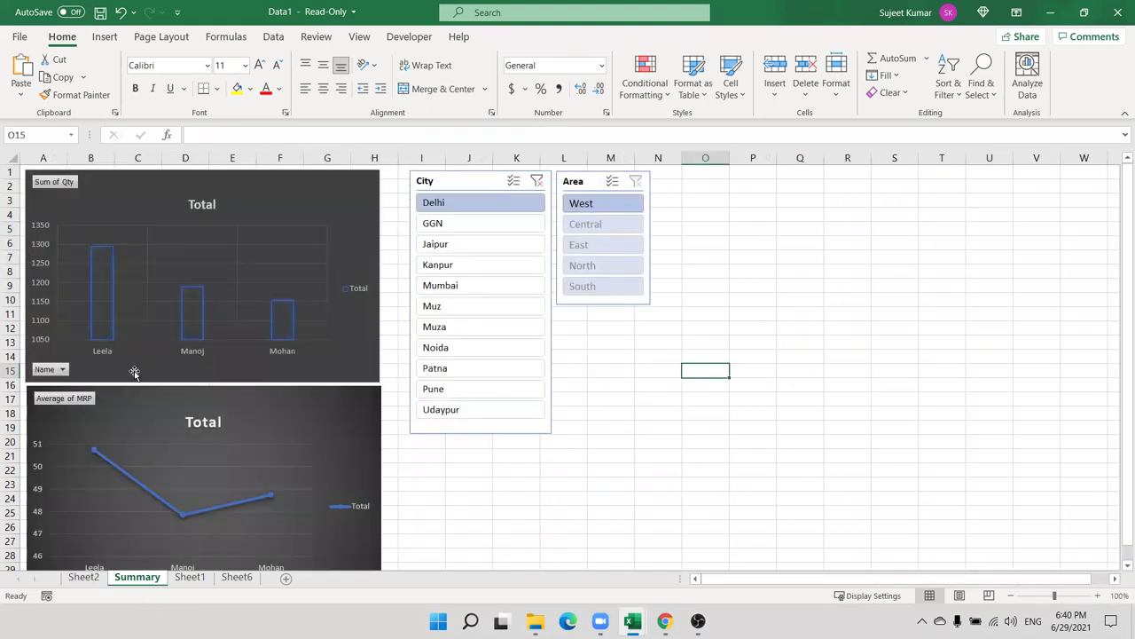
Step: Filter the charts to Kanpur, Mumbai, Muz, Muza and Patna, clear the filter, and minimise Excel
left_click(479, 265)
left_click(476, 286)
left_click(469, 307)
left_click(464, 327)
left_click(452, 368)
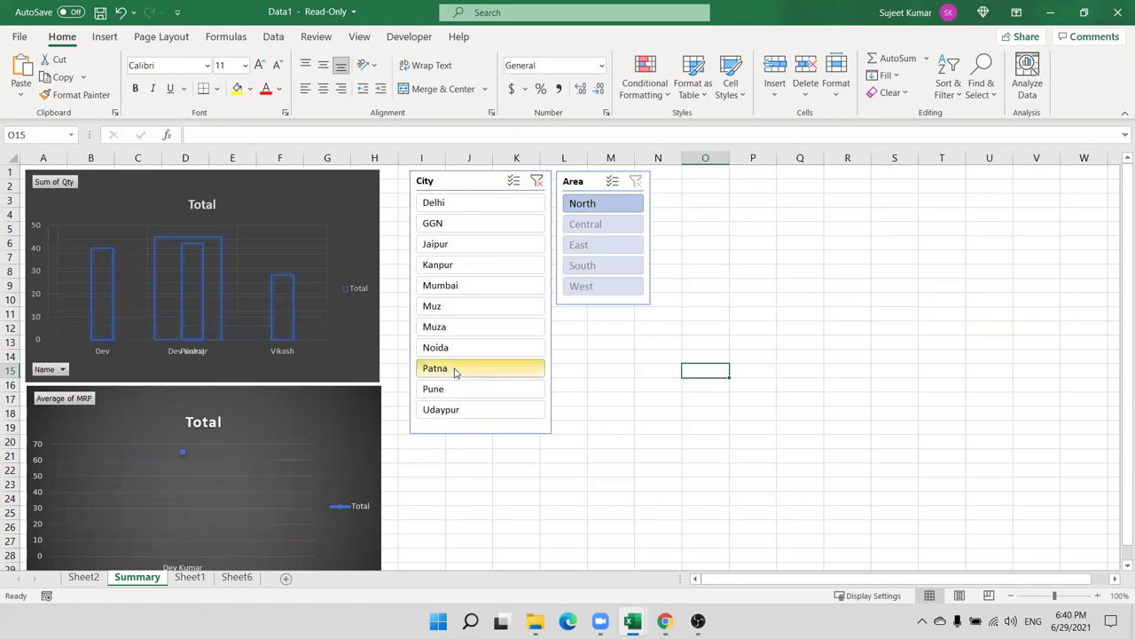
left_click(537, 181)
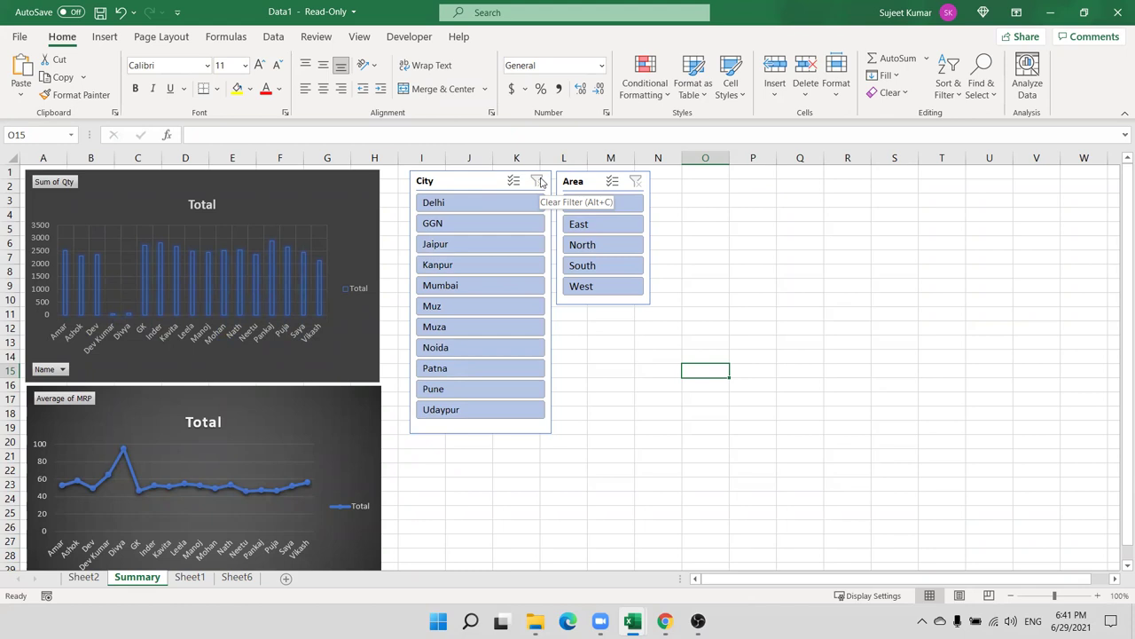
key("super+d")
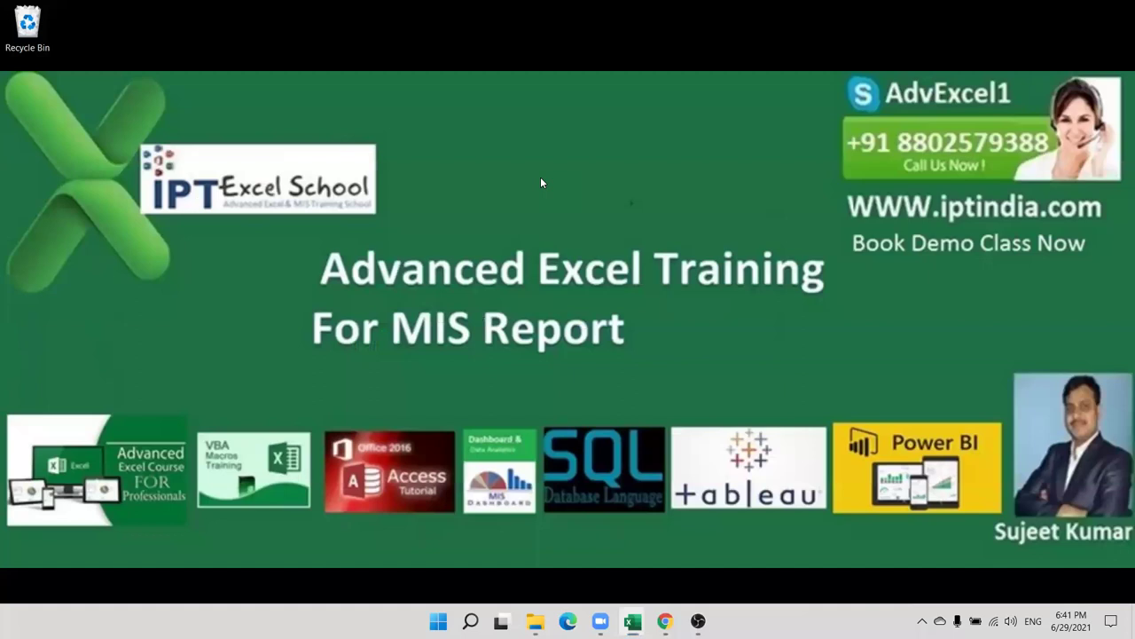